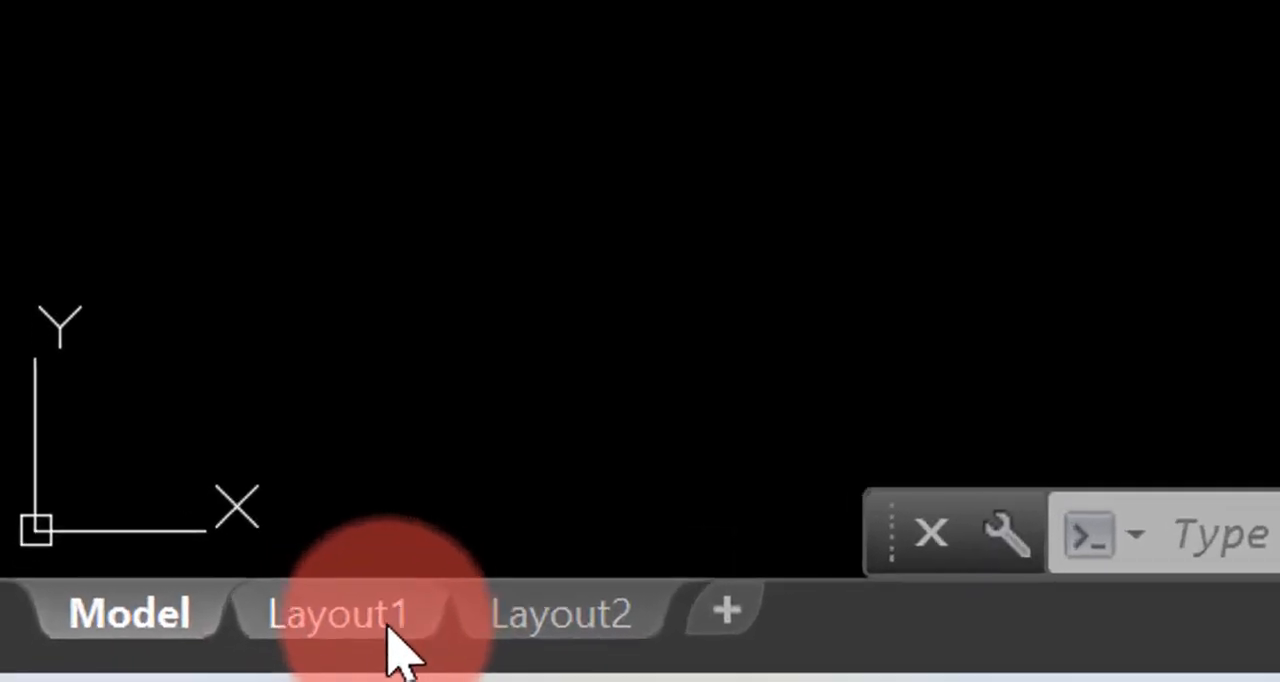
# Look at the paper space sheet of Layout1 and compare it with model space
pyautogui.moveTo(94, 666)
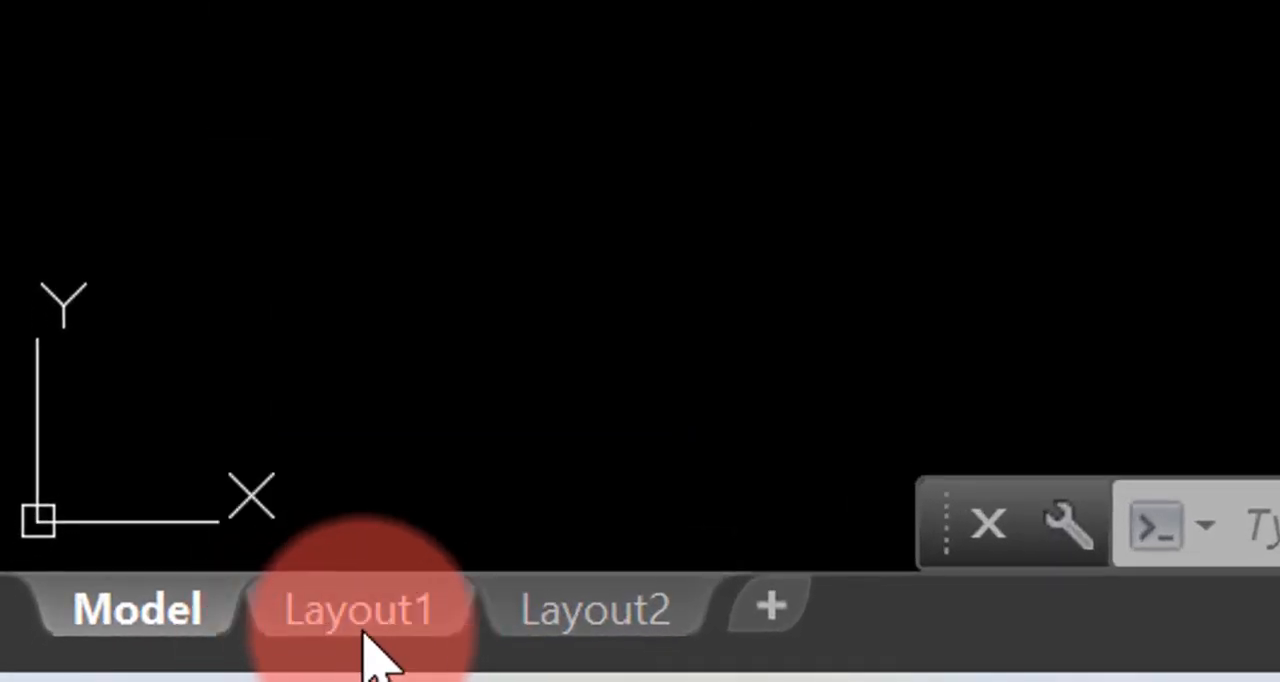
pyautogui.moveTo(362, 632)
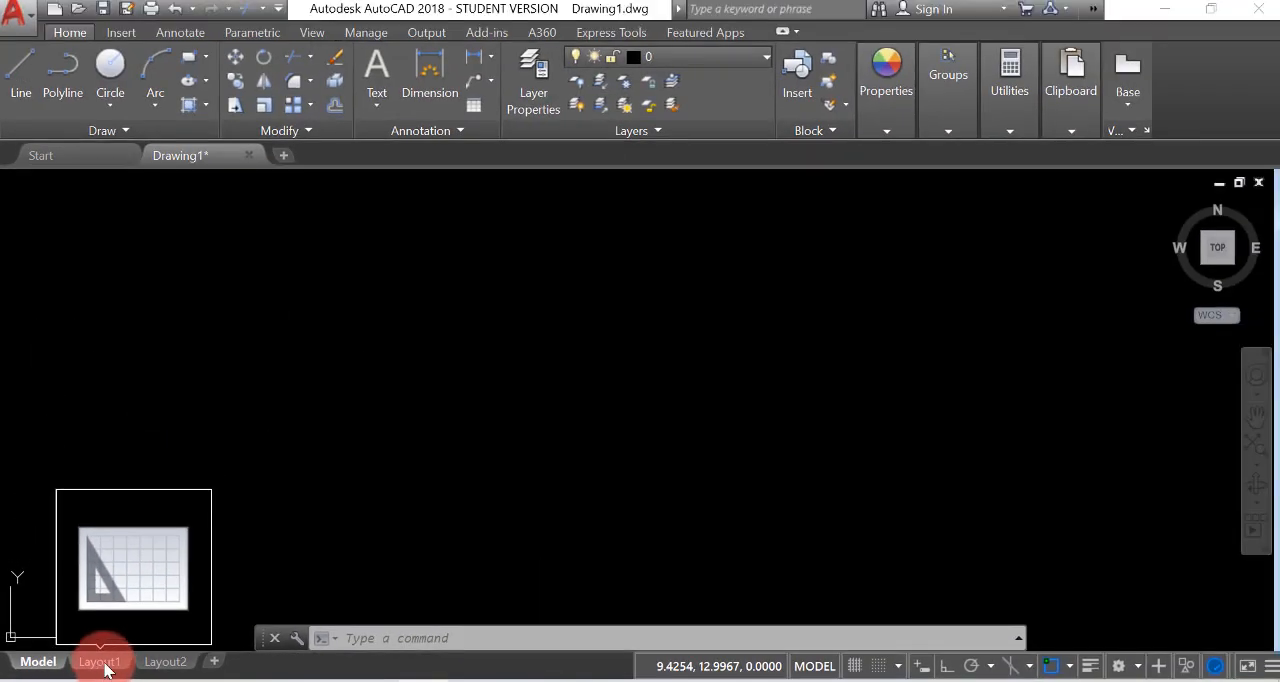
pyautogui.click(100, 662)
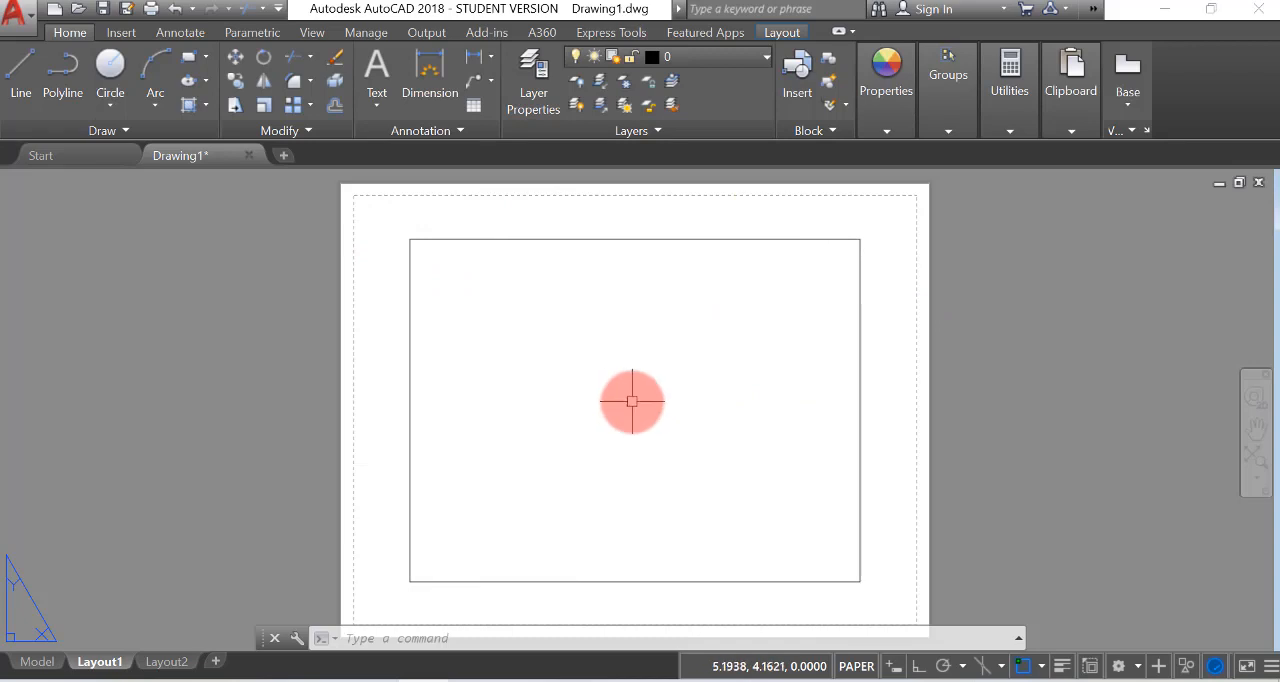
pyautogui.click(36, 662)
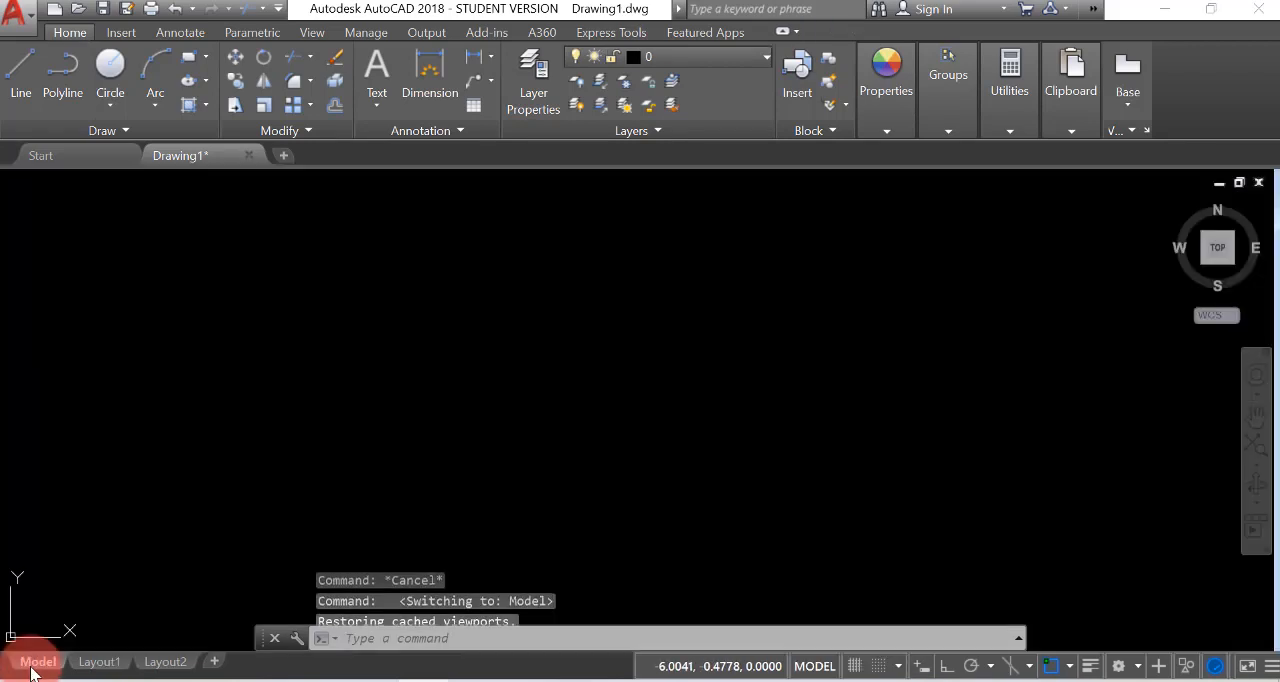
pyautogui.click(99, 664)
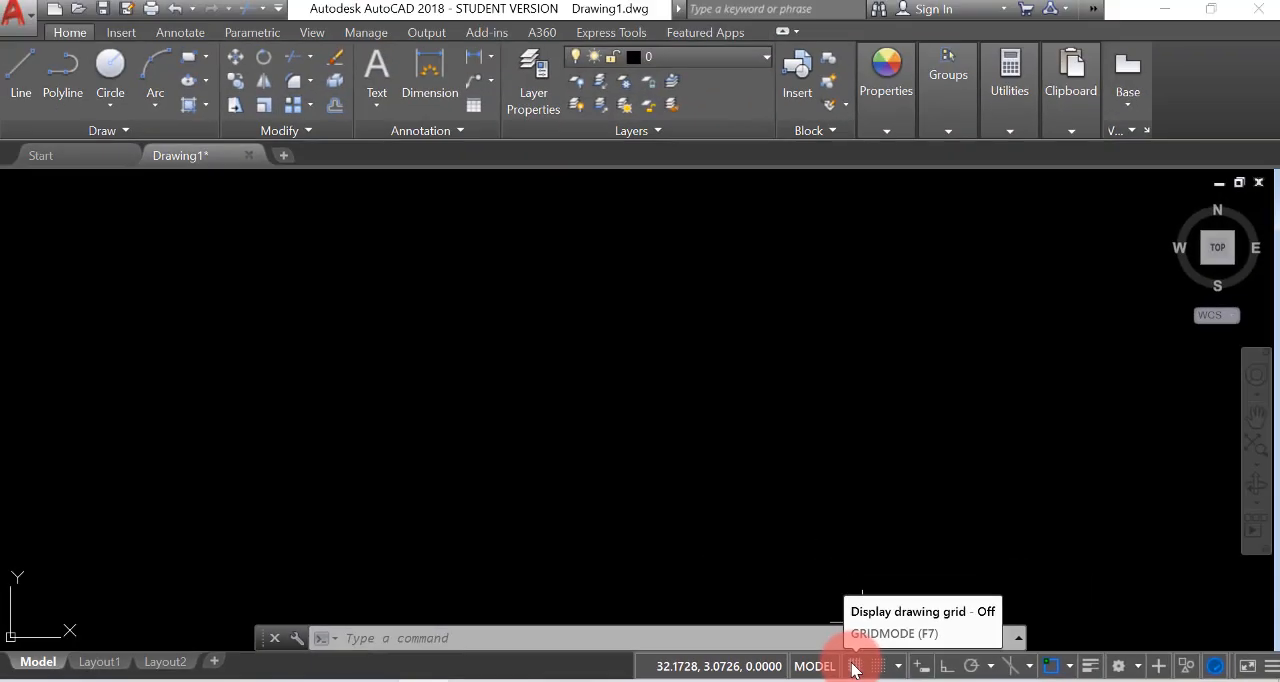
# Display the drawing grid in model space and hide it again
pyautogui.click(854, 666)
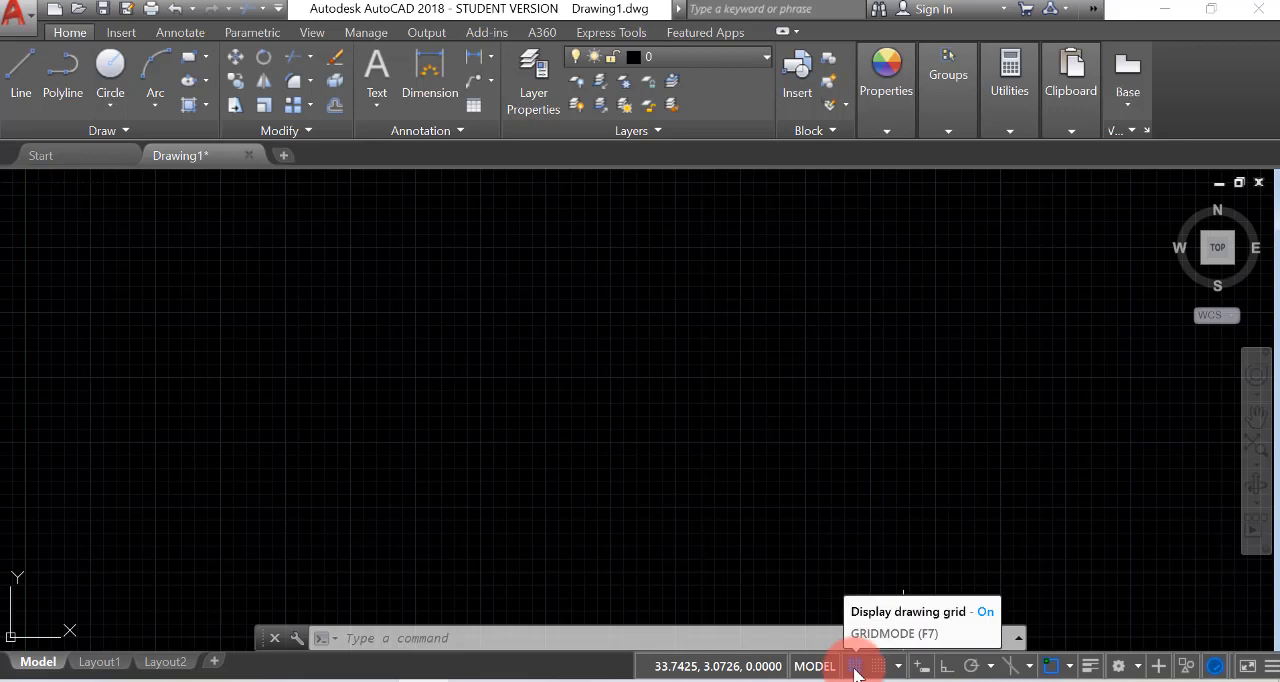
pyautogui.click(855, 667)
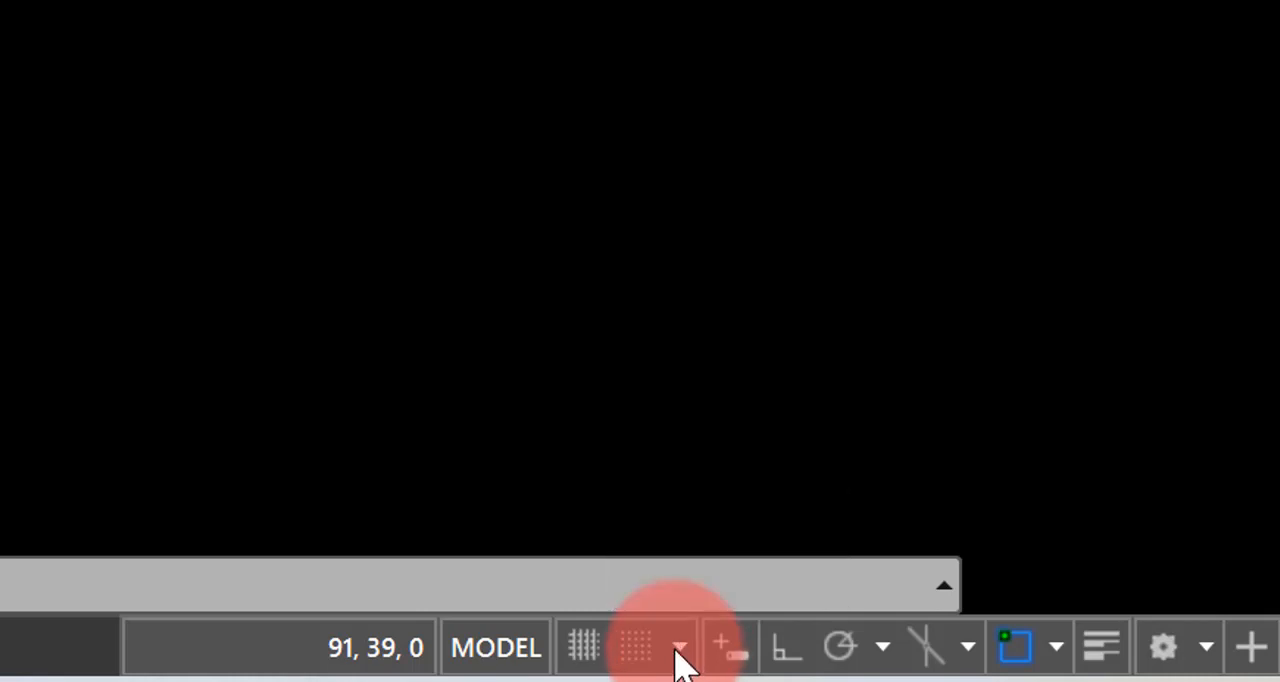
# Turn snap on in the drafting settings and set the snap type to rectangular grid snap
pyautogui.click(679, 652)
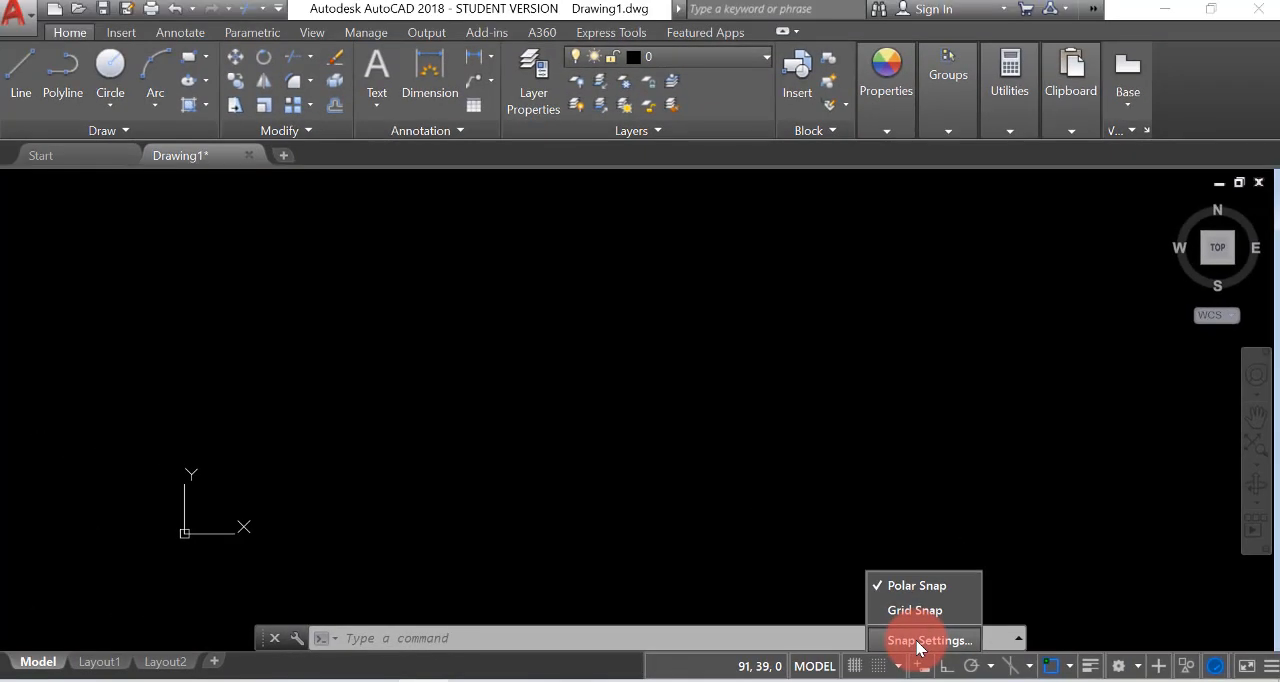
pyautogui.click(917, 641)
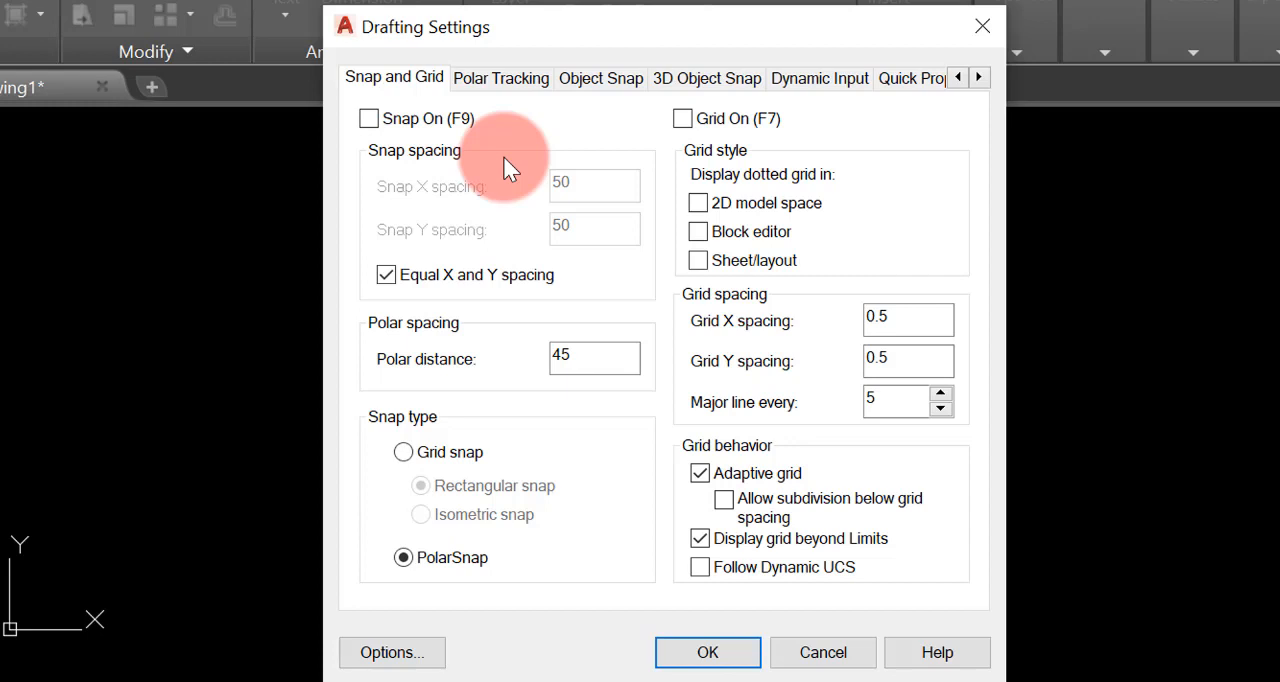
pyautogui.click(369, 118)
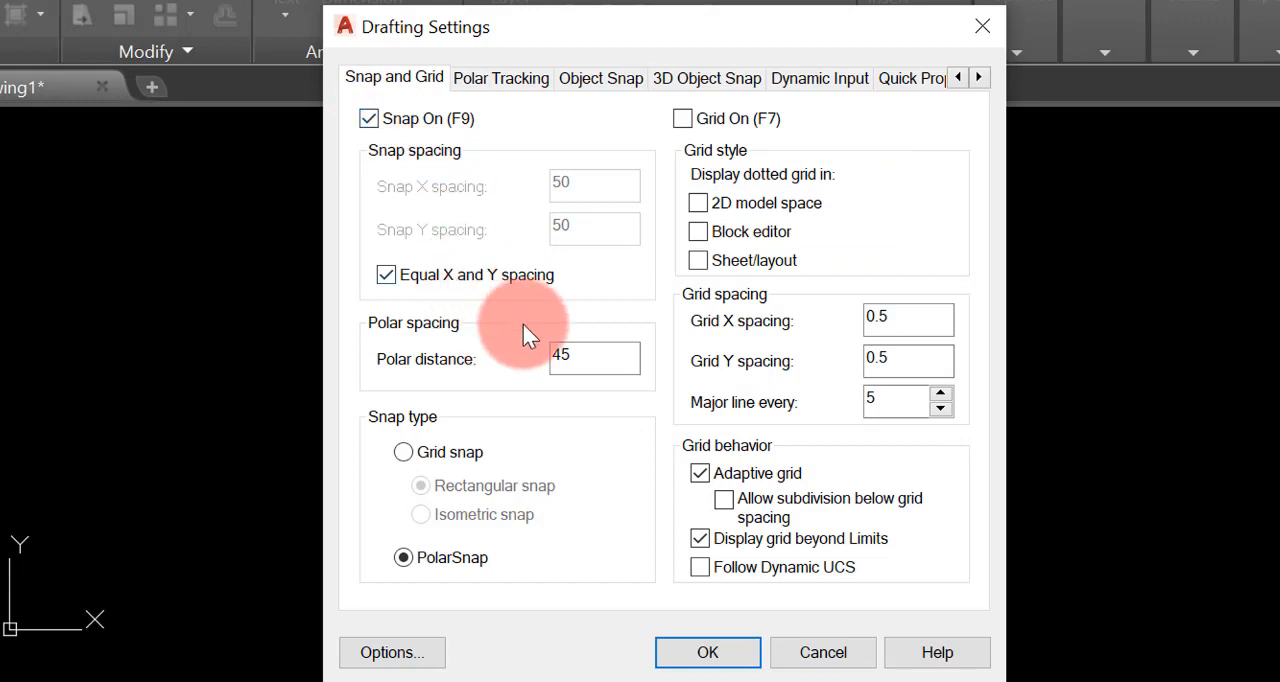
pyautogui.click(403, 452)
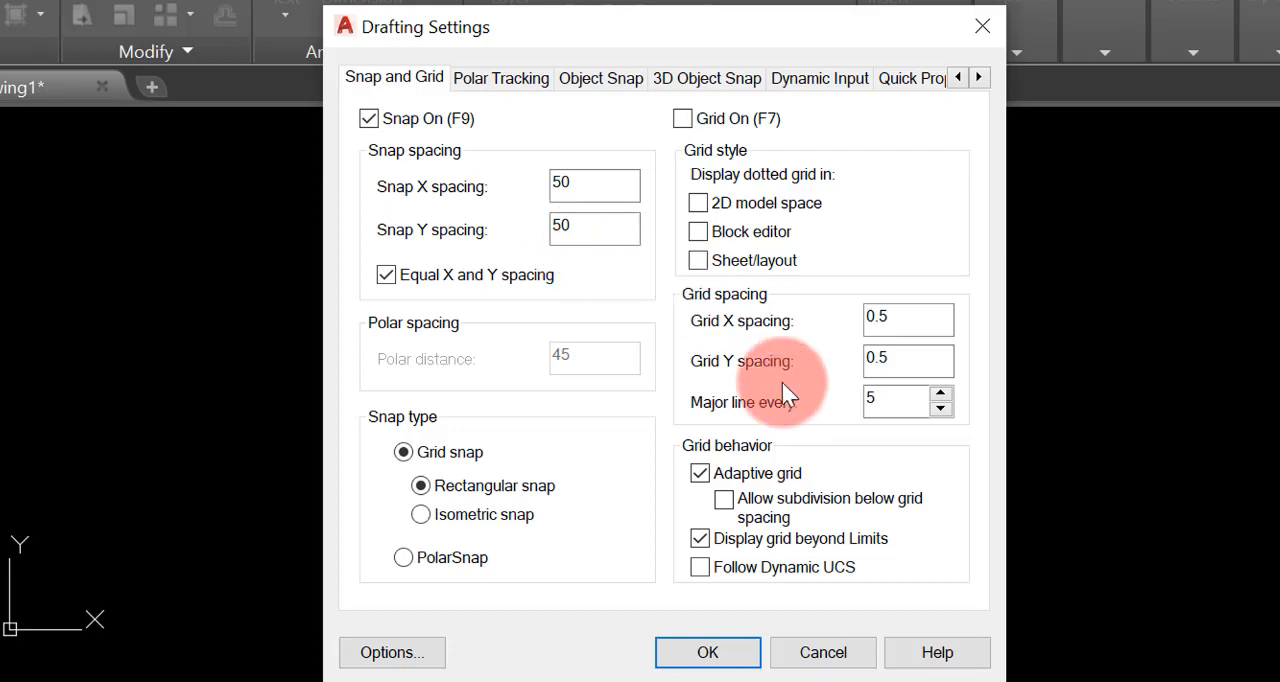
pyautogui.click(755, 645)
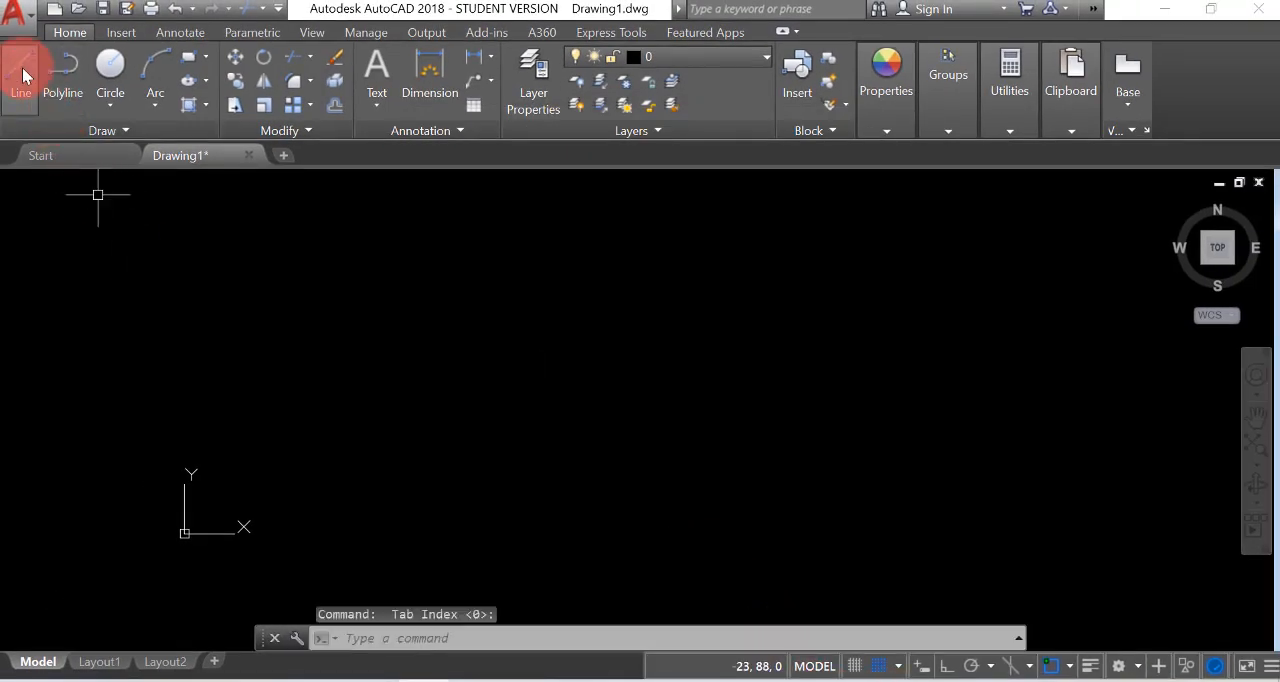
# Draw a stepped chain of lines through the points 100,50; 150,50; 150,0; 200,0 and 200,50
pyautogui.click(22, 68)
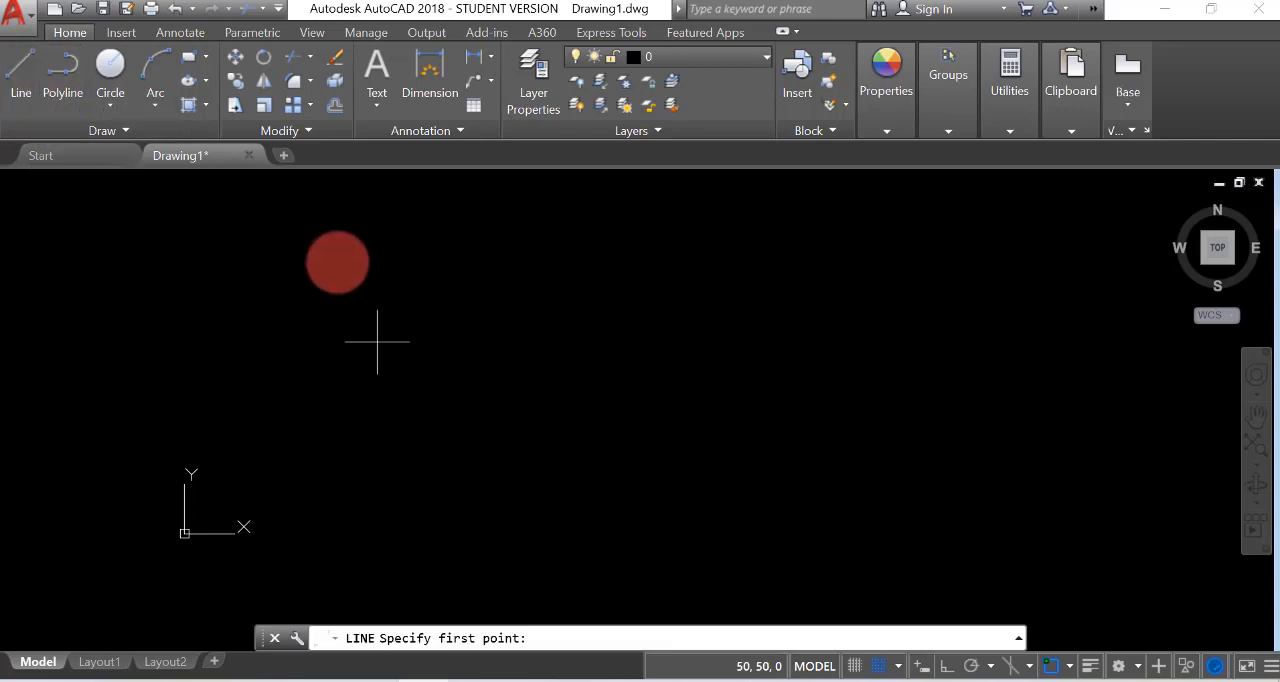
pyautogui.click(569, 341)
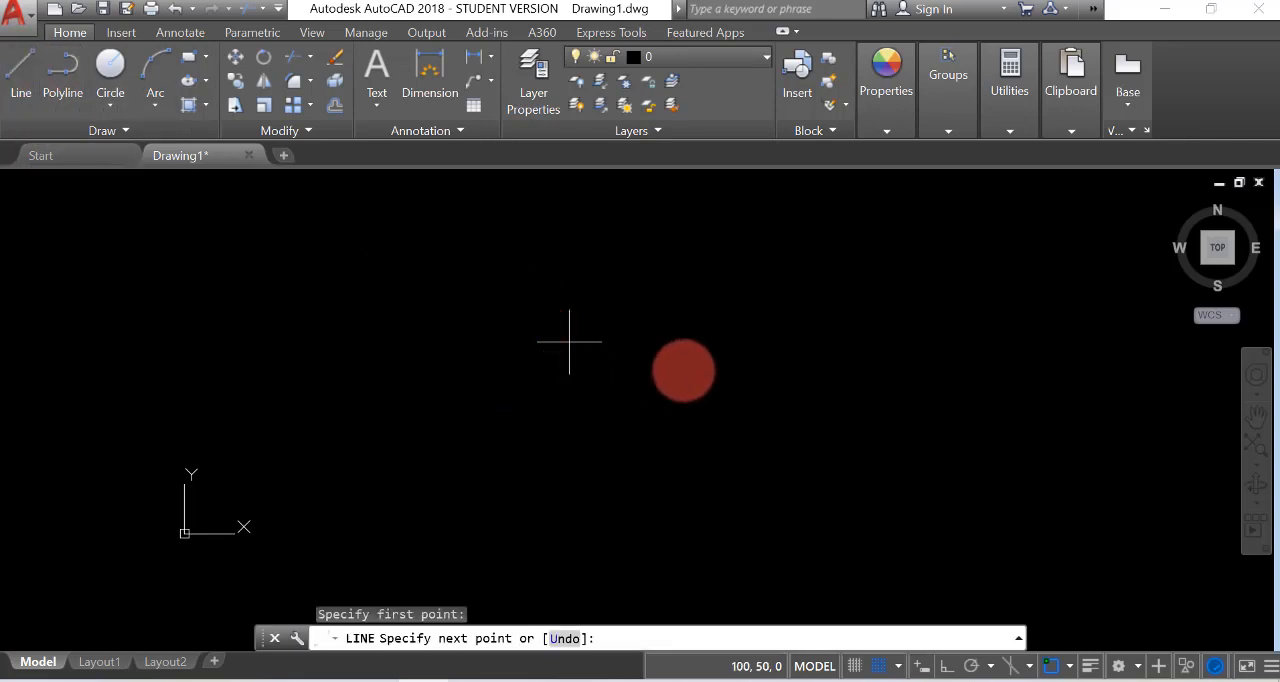
pyautogui.click(762, 341)
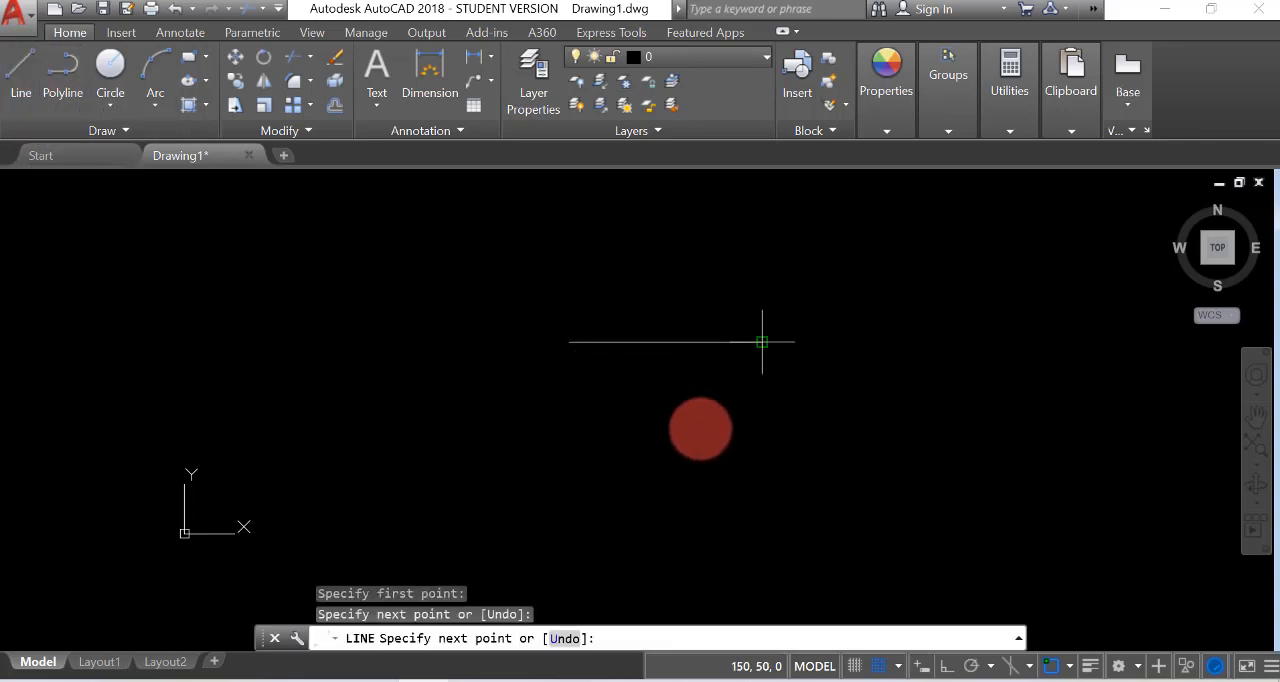
pyautogui.click(762, 533)
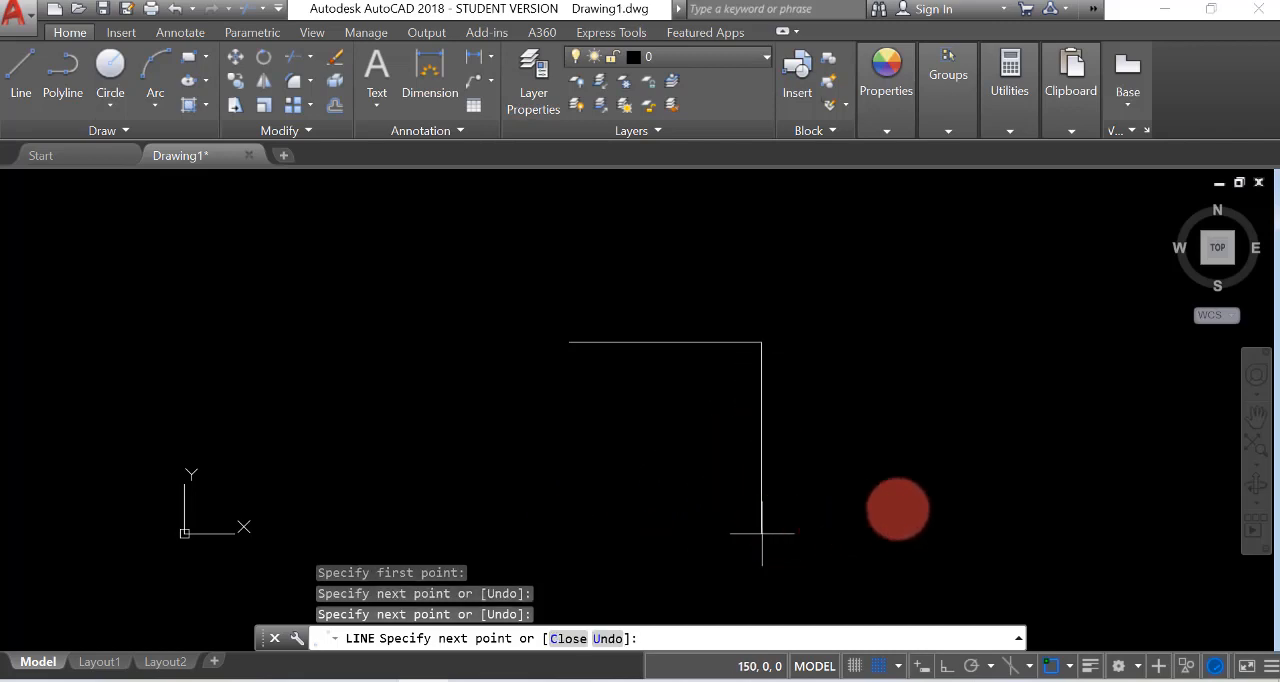
pyautogui.click(954, 533)
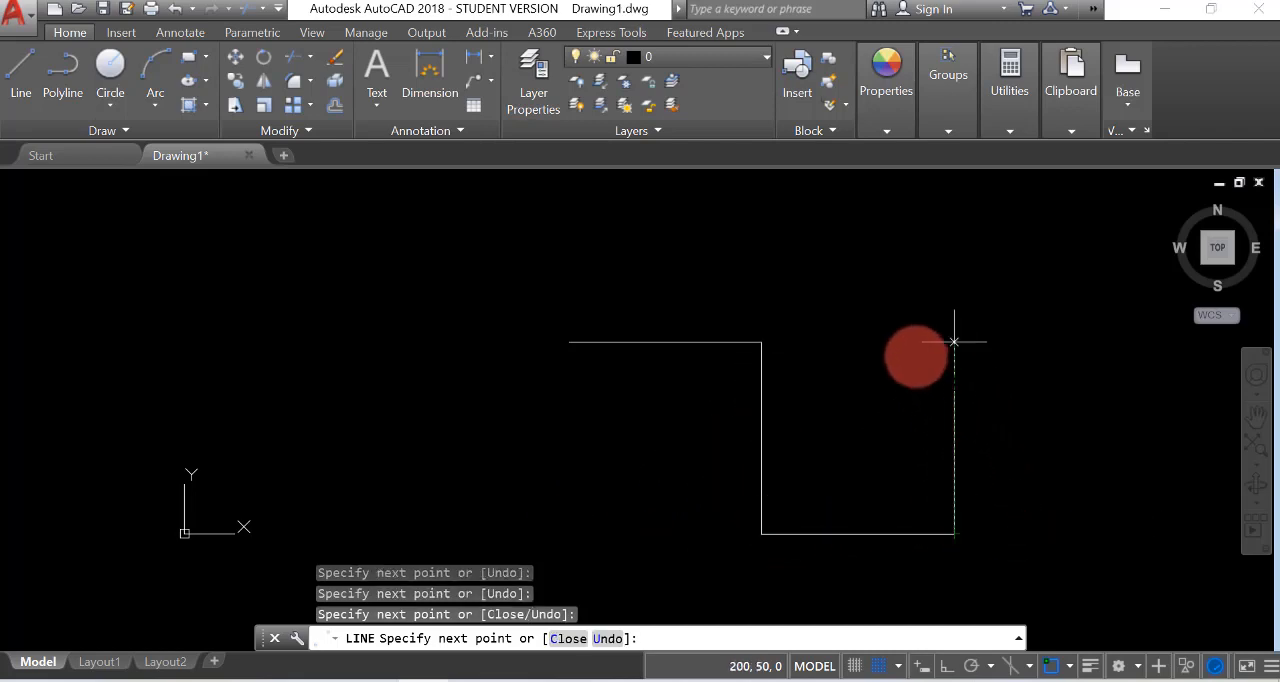
pyautogui.click(954, 342)
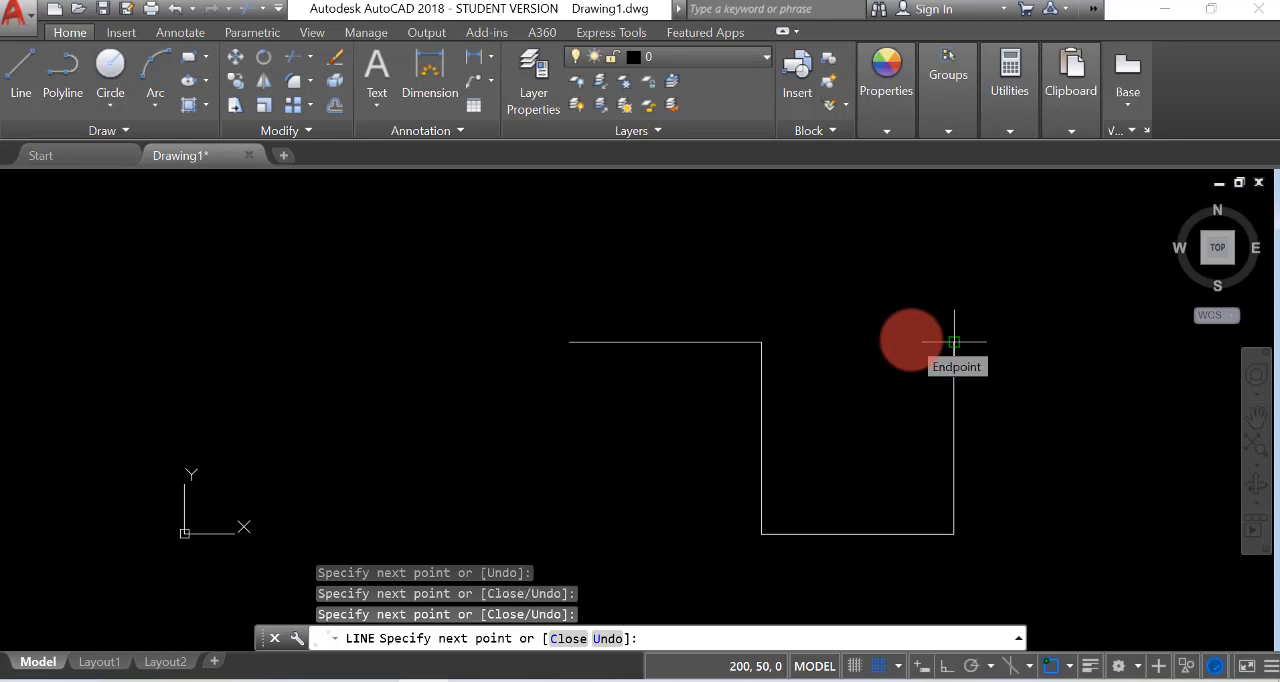
pyautogui.press('Return')
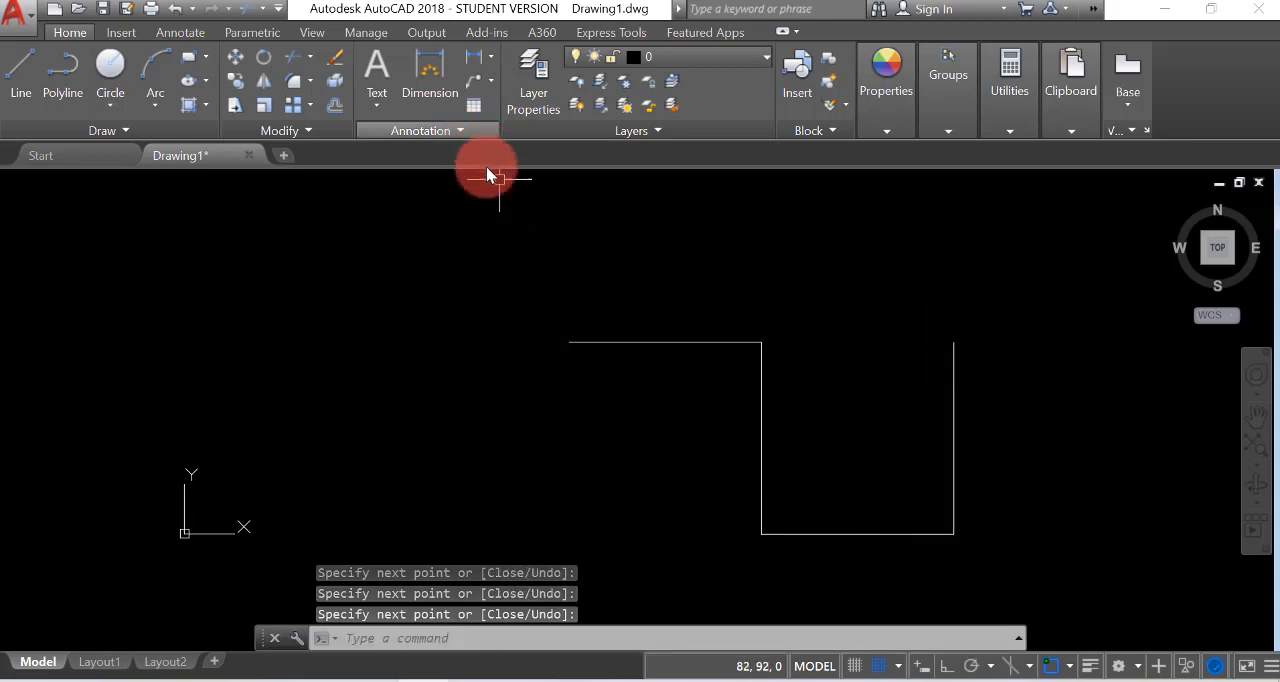
# Add a linear dimension above the upper horizontal line, turning snap off to place it freely, and inspect its text
pyautogui.click(178, 33)
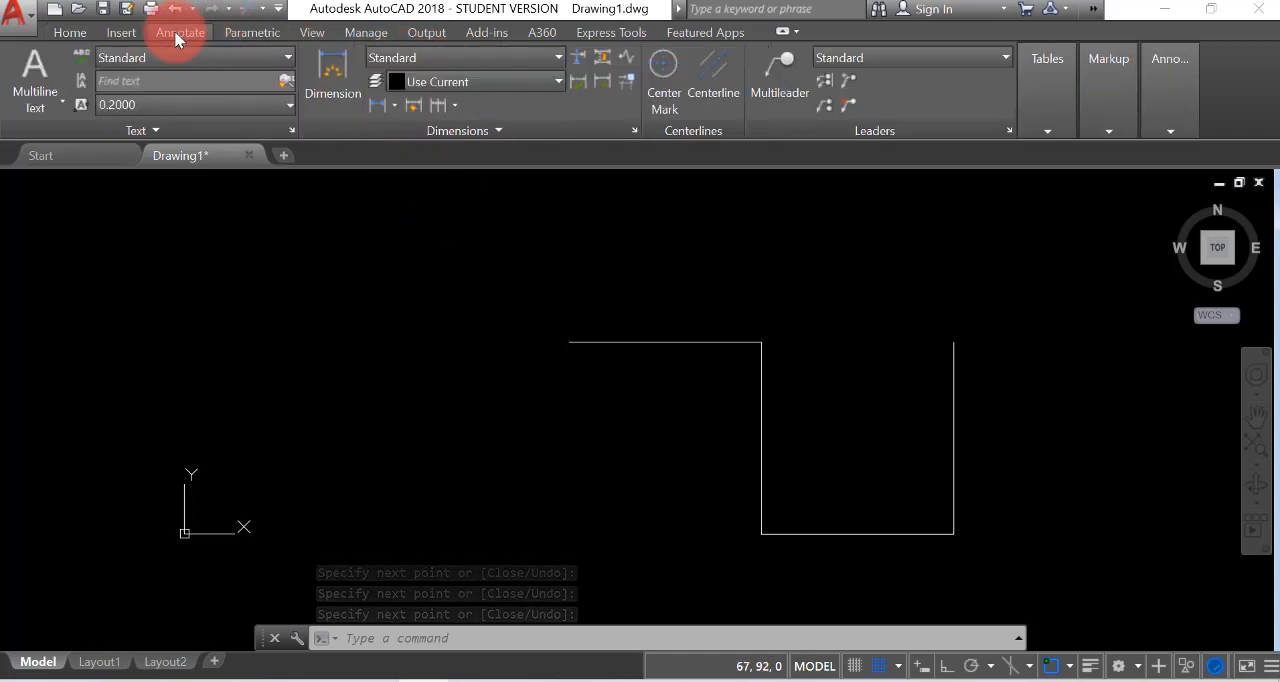
pyautogui.click(378, 104)
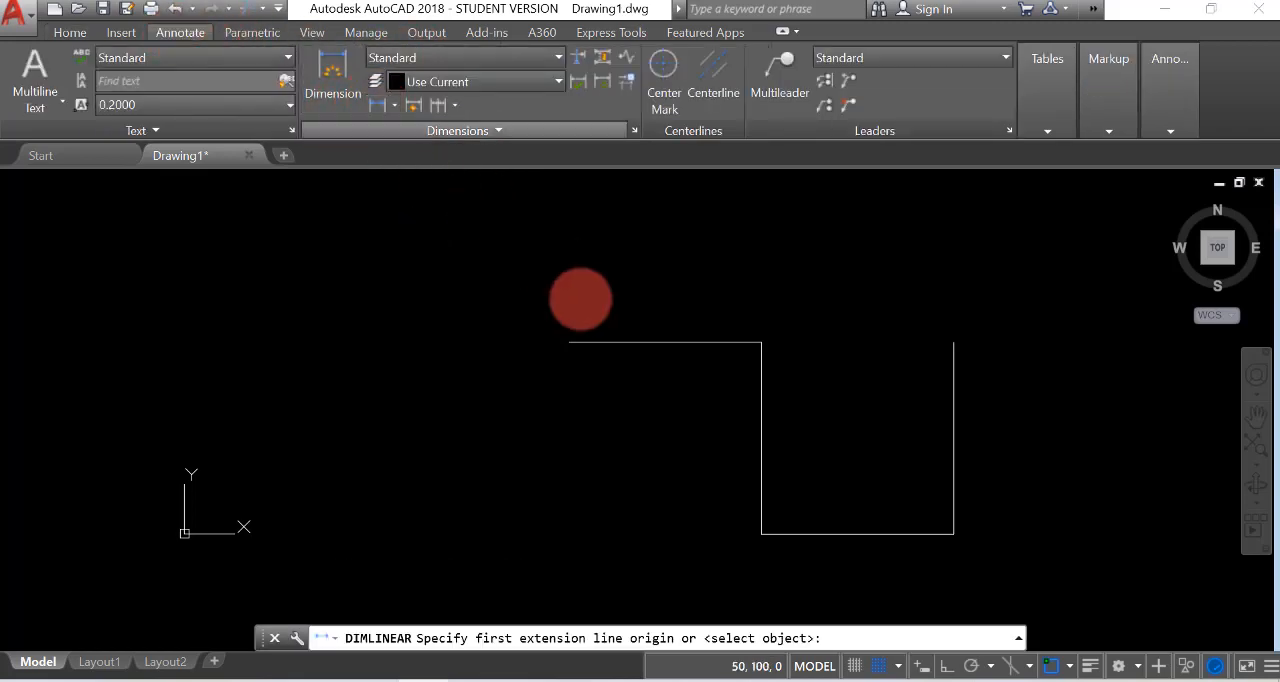
pyautogui.click(569, 342)
pyautogui.click(762, 342)
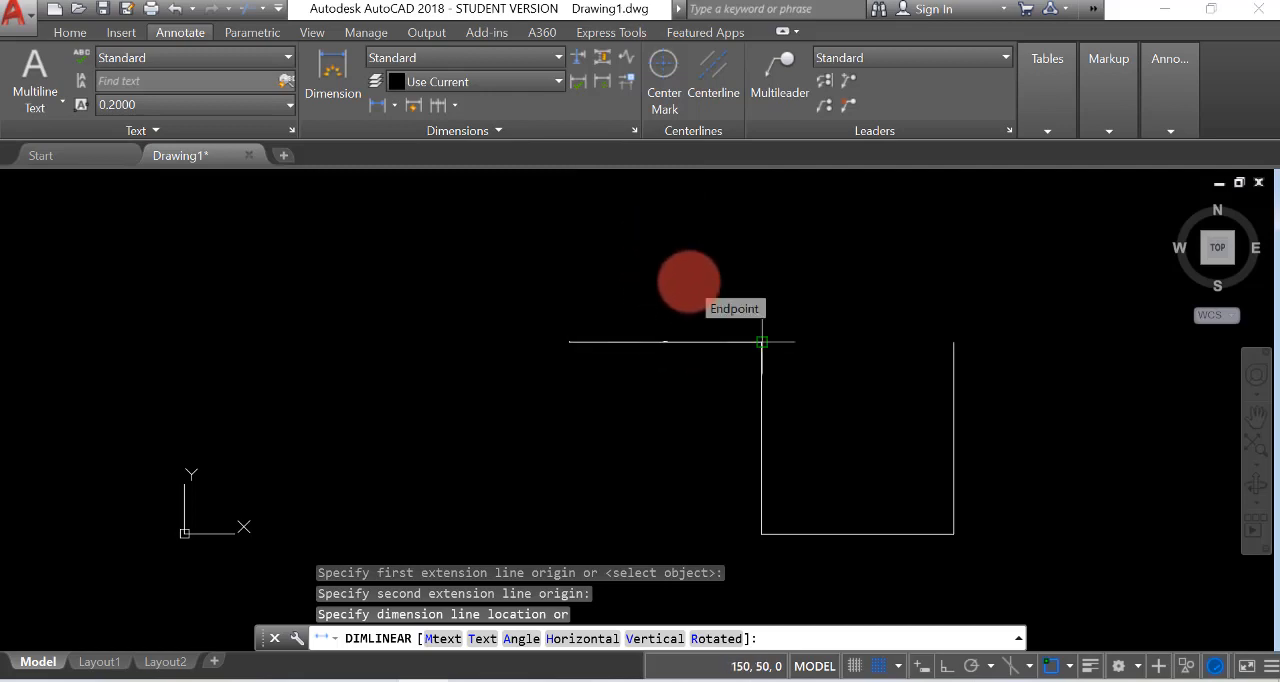
pyautogui.click(879, 665)
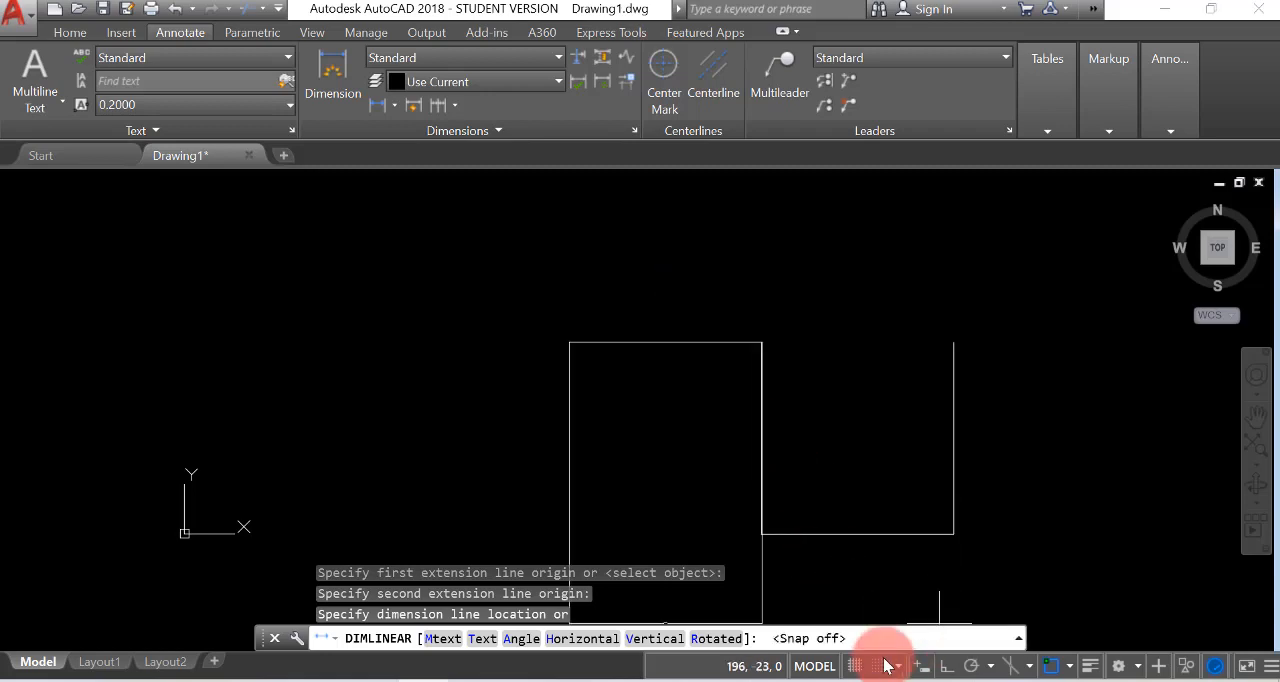
pyautogui.click(702, 296)
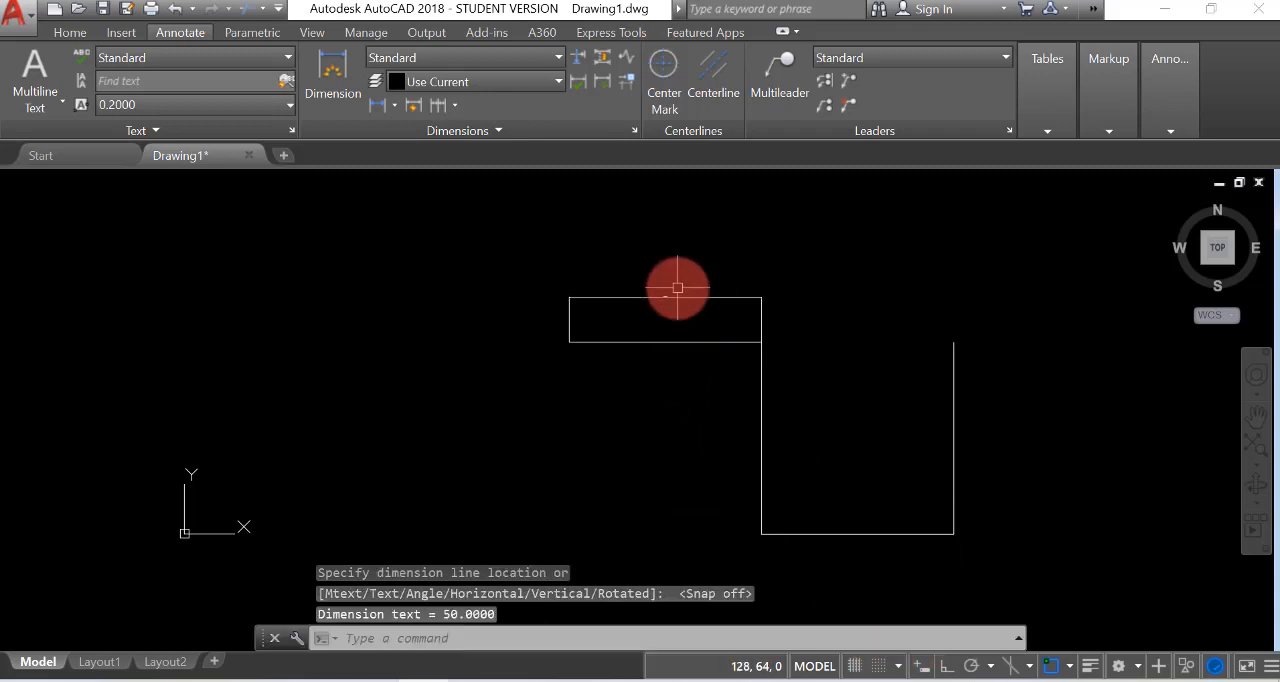
pyautogui.scroll(6, 566, 351)
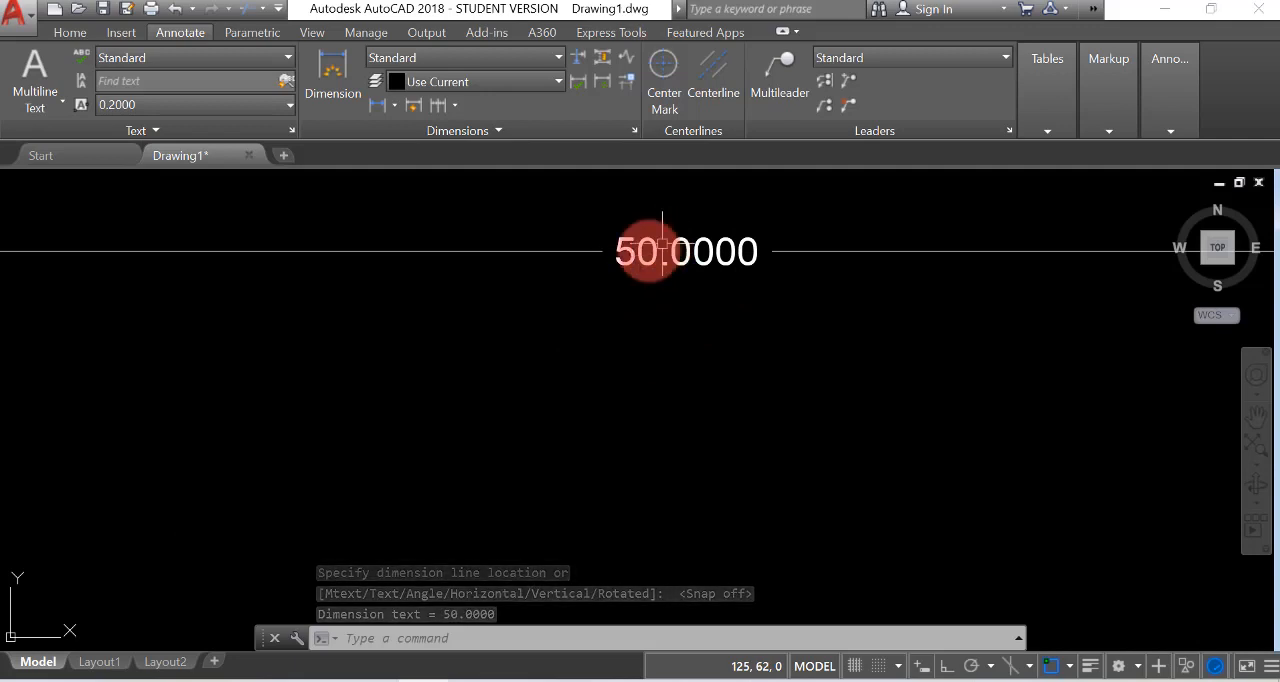
pyautogui.scroll(-6, 590, 307)
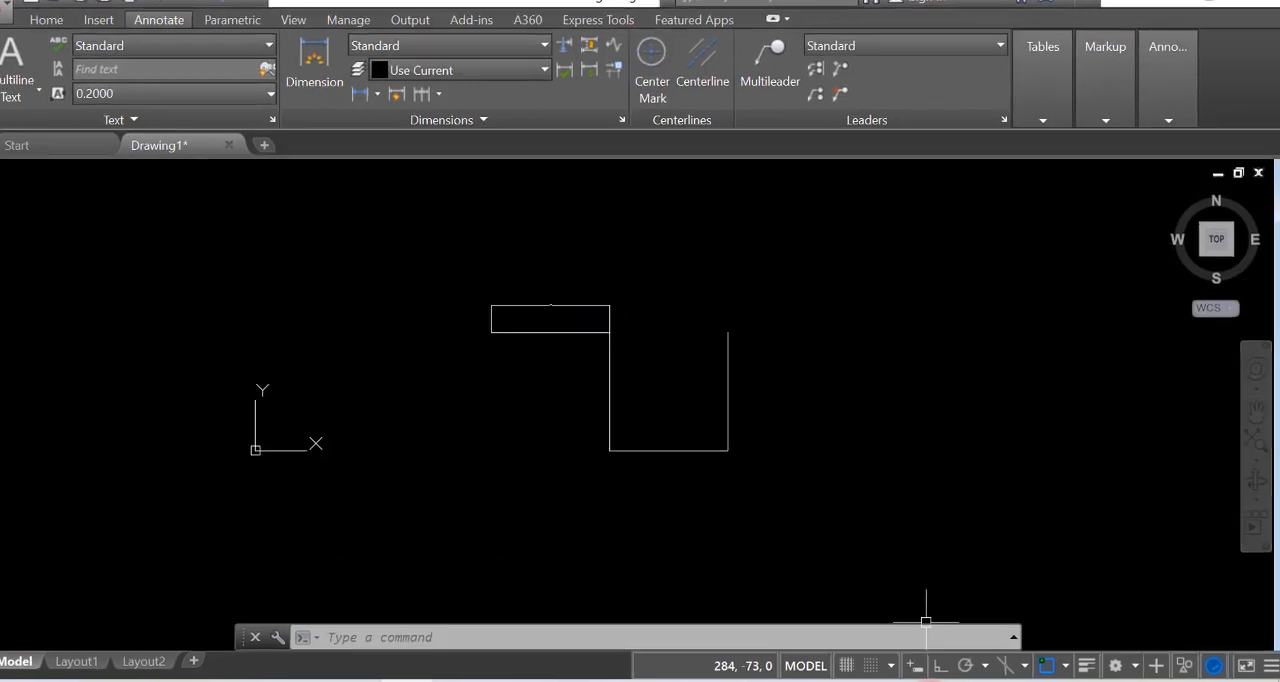
# Turn on dynamic input and compare it on and off with a trial line from the stepped shape's lower-right corner, cancelling the line
pyautogui.click(922, 666)
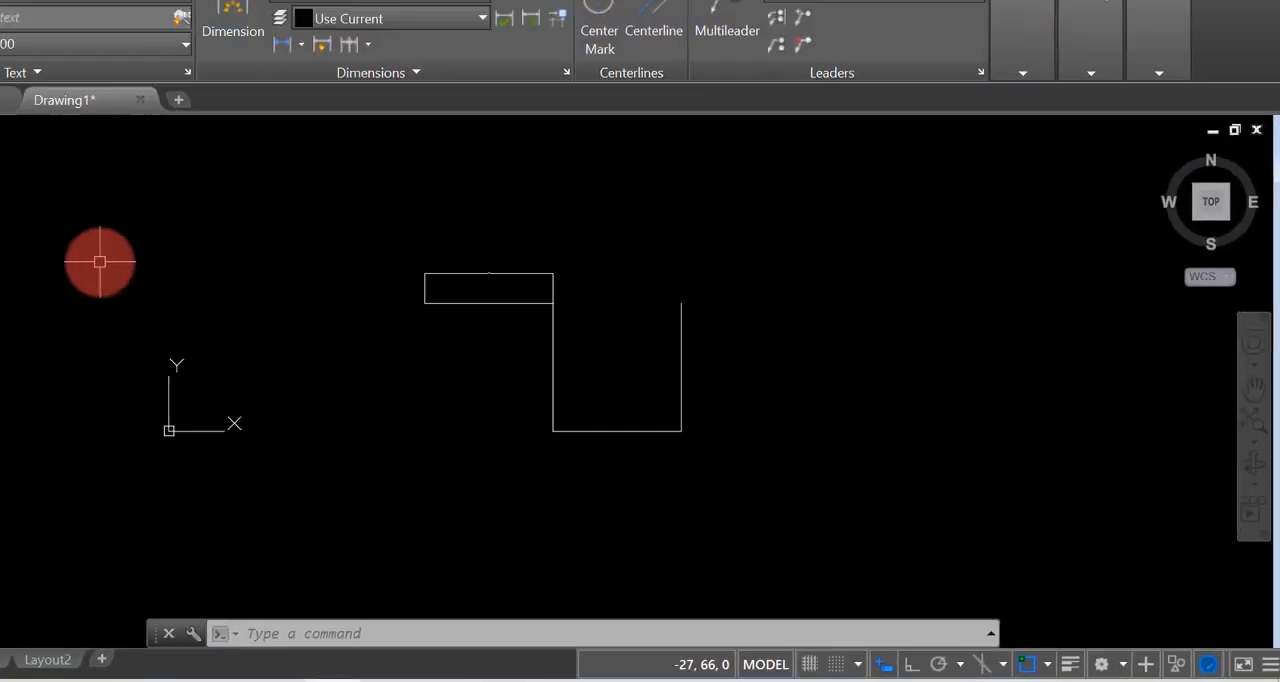
pyautogui.click(63, 28)
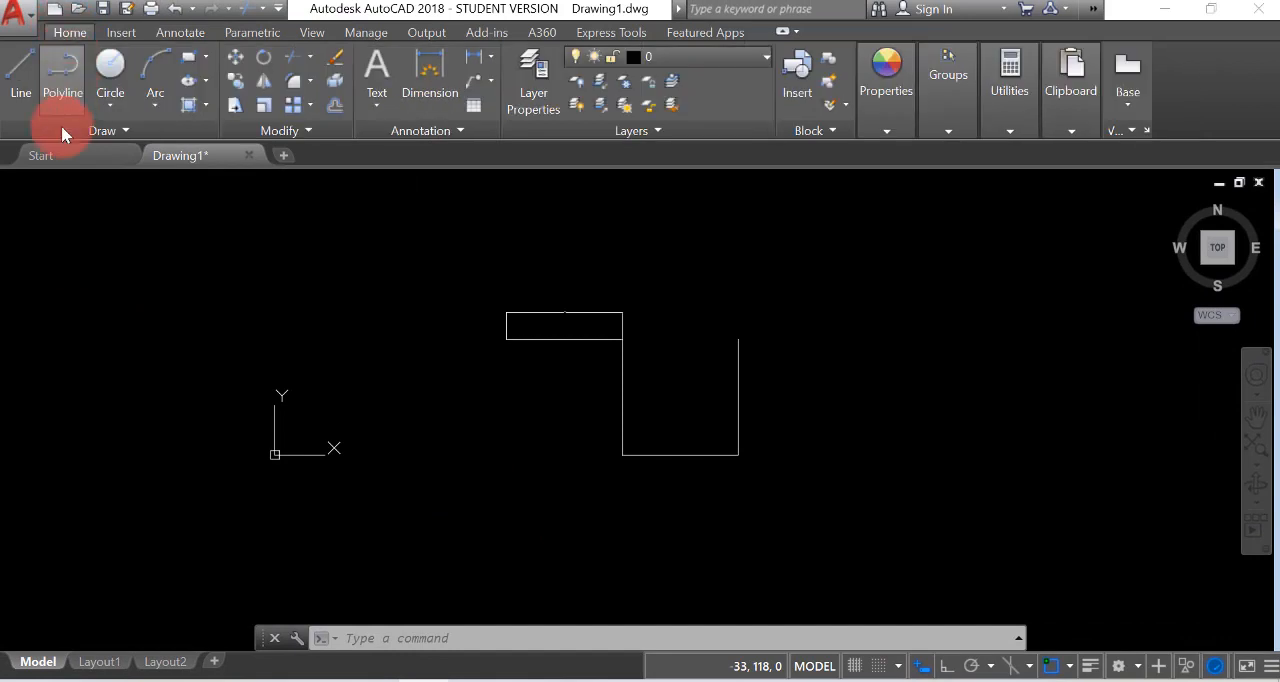
pyautogui.click(19, 76)
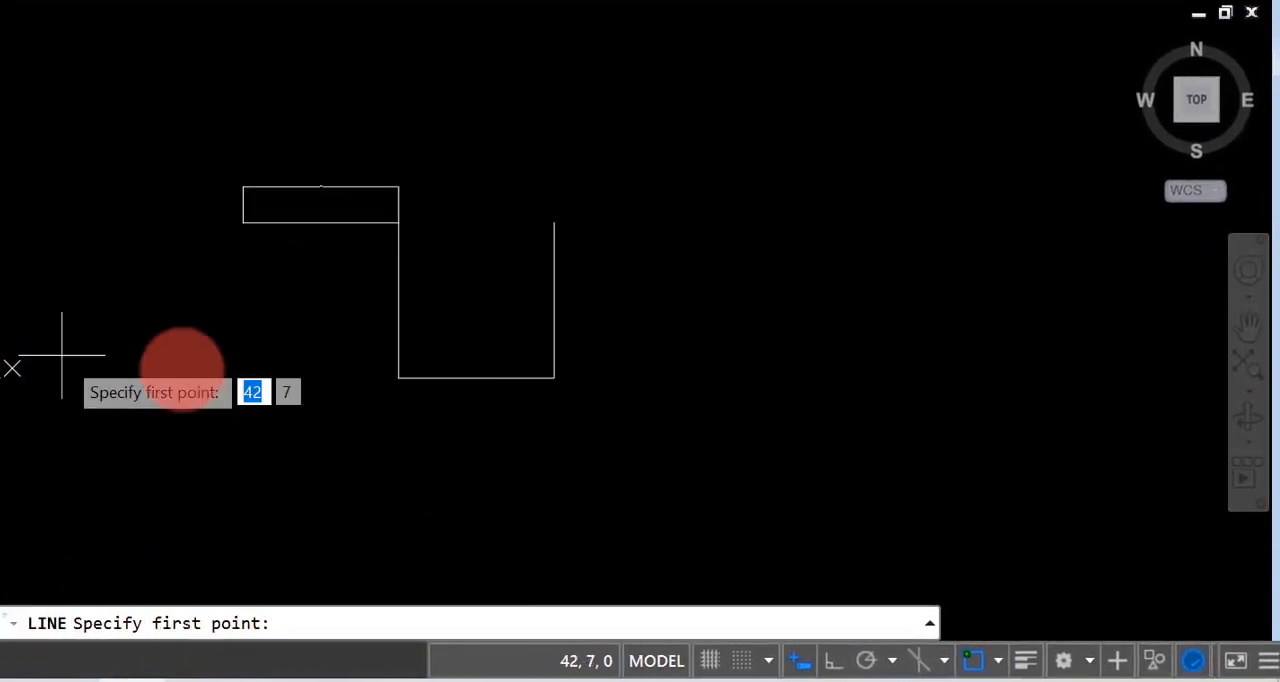
pyautogui.click(554, 377)
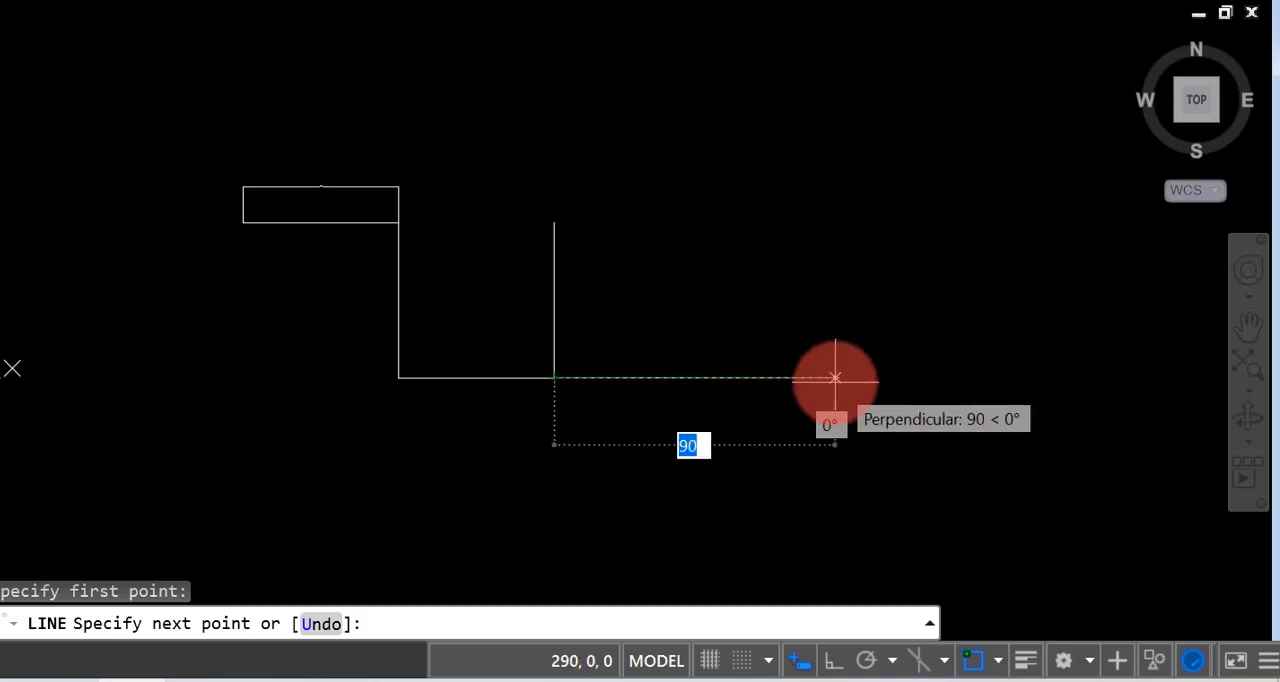
pyautogui.click(804, 660)
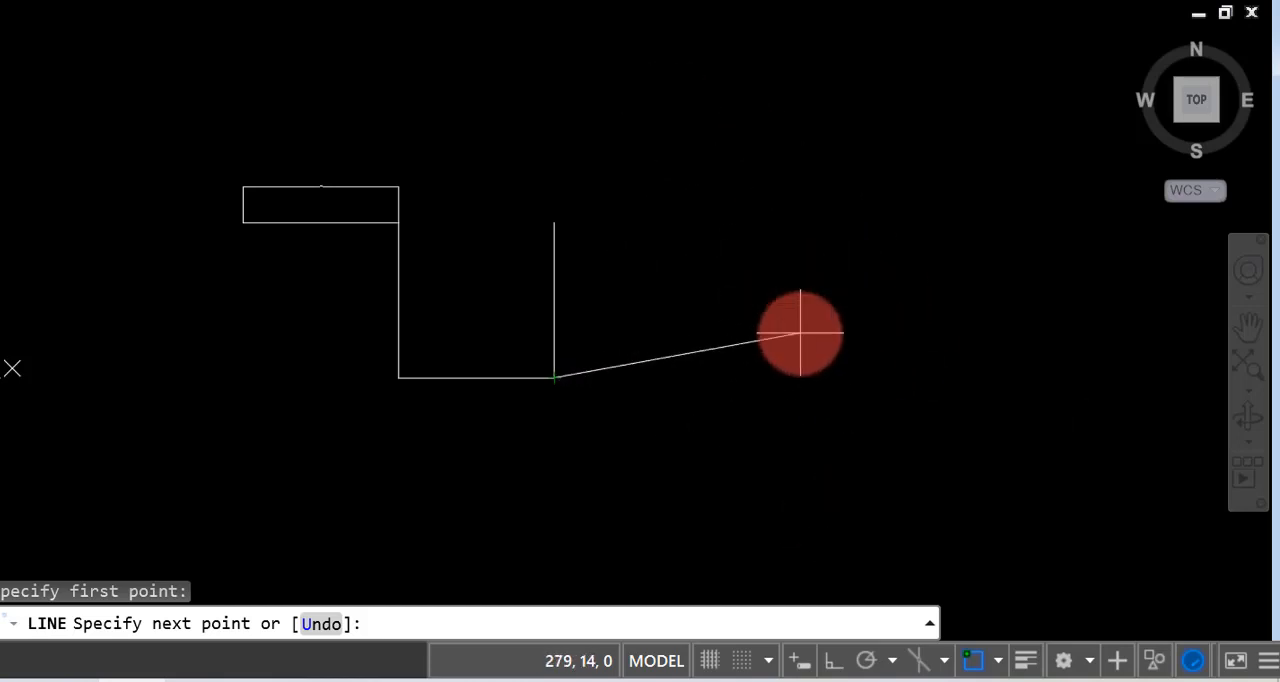
pyautogui.click(801, 660)
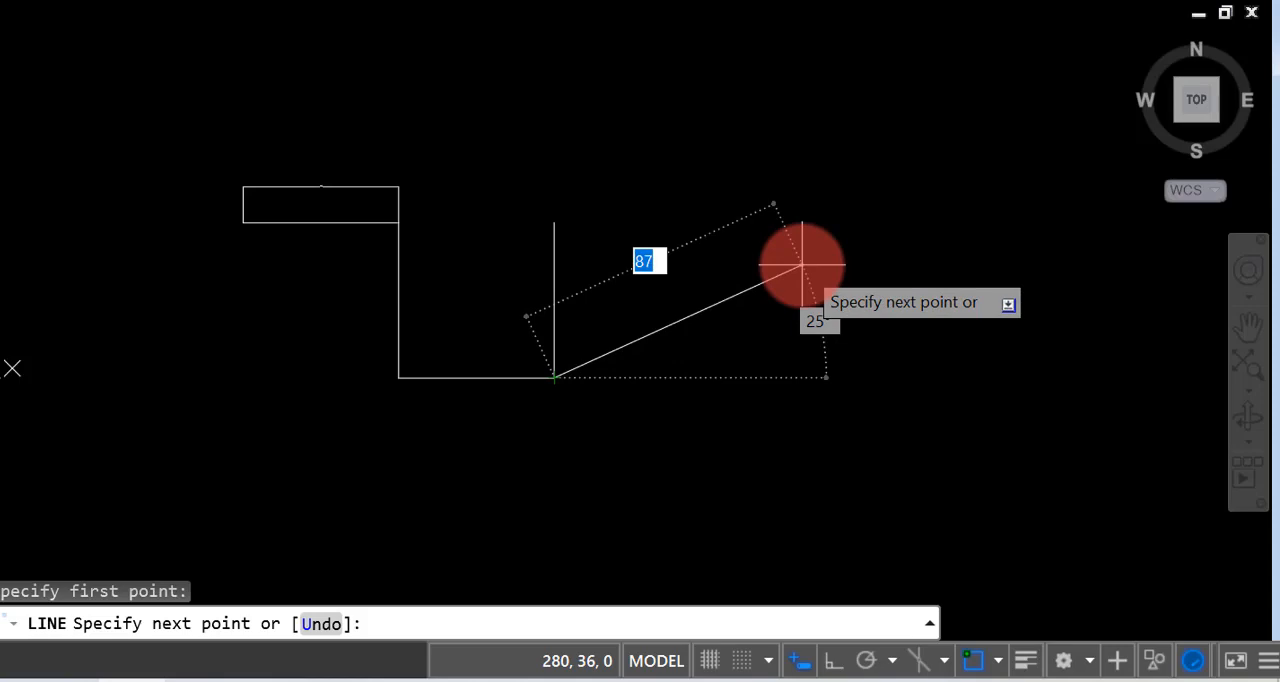
pyautogui.press('Escape')
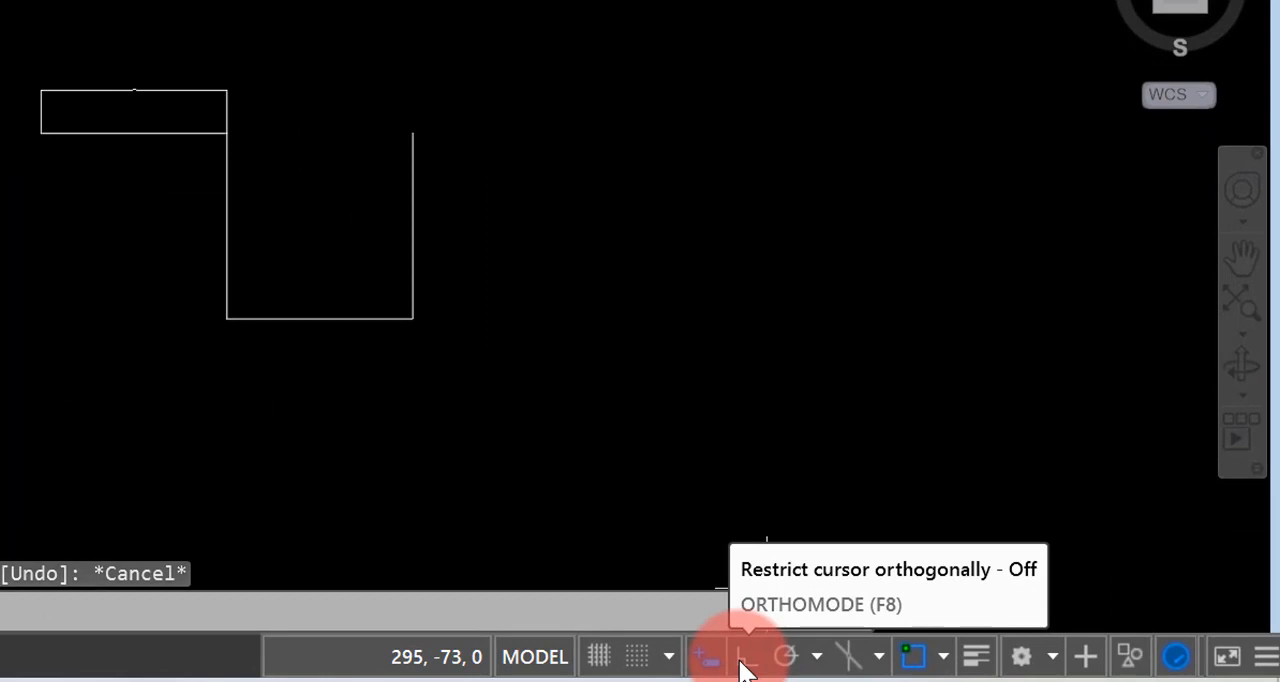
# Turn ortho mode on and draw an open three-sided rectangle beside the stepped shape, toggling ortho off and on before ending the line
pyautogui.click(746, 672)
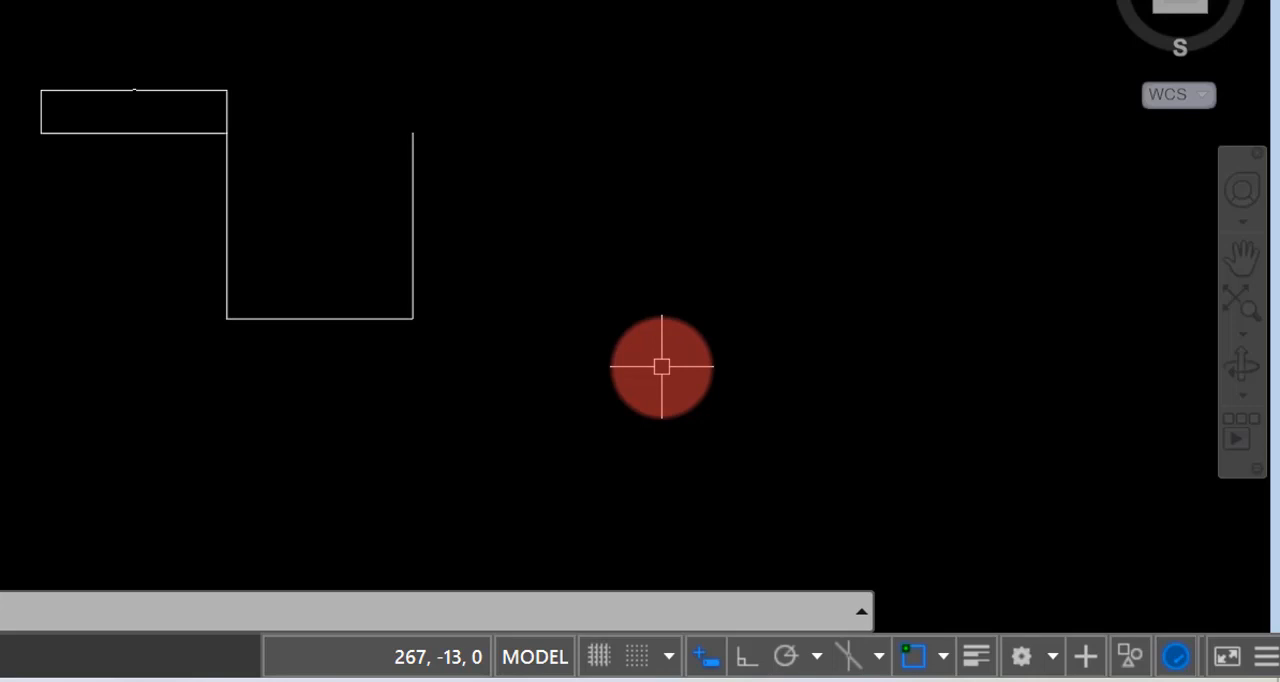
pyautogui.click(748, 658)
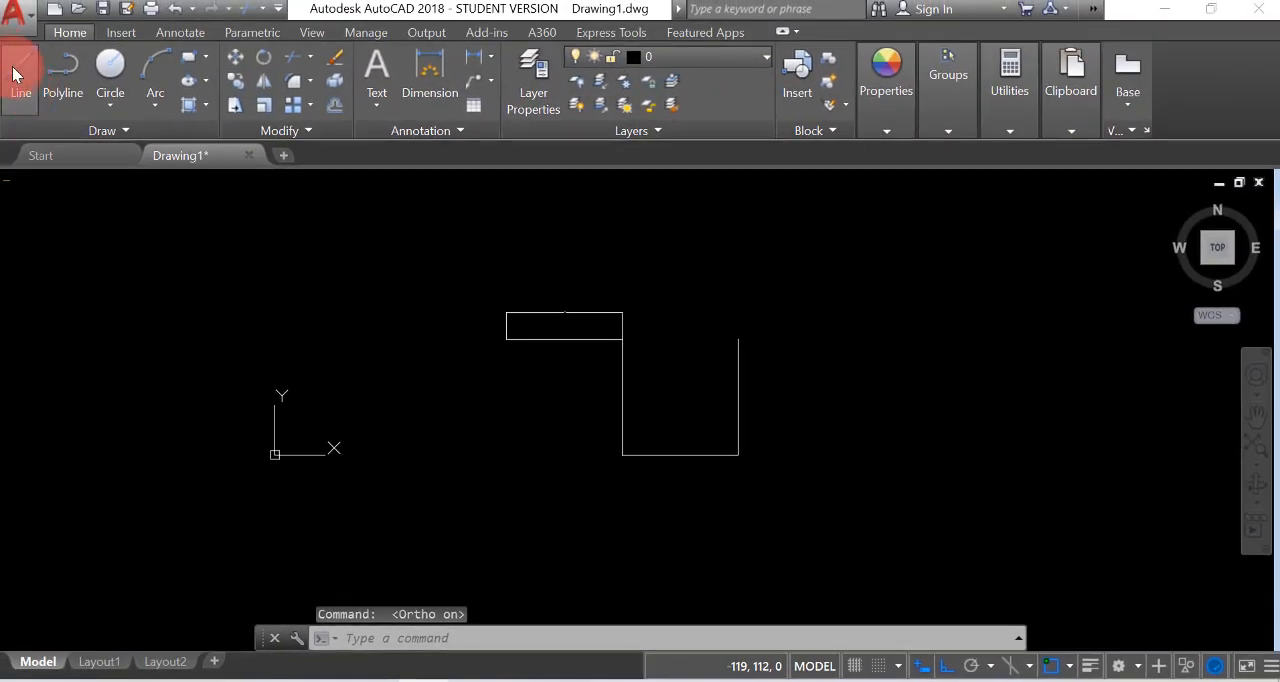
pyautogui.click(21, 72)
pyautogui.click(820, 474)
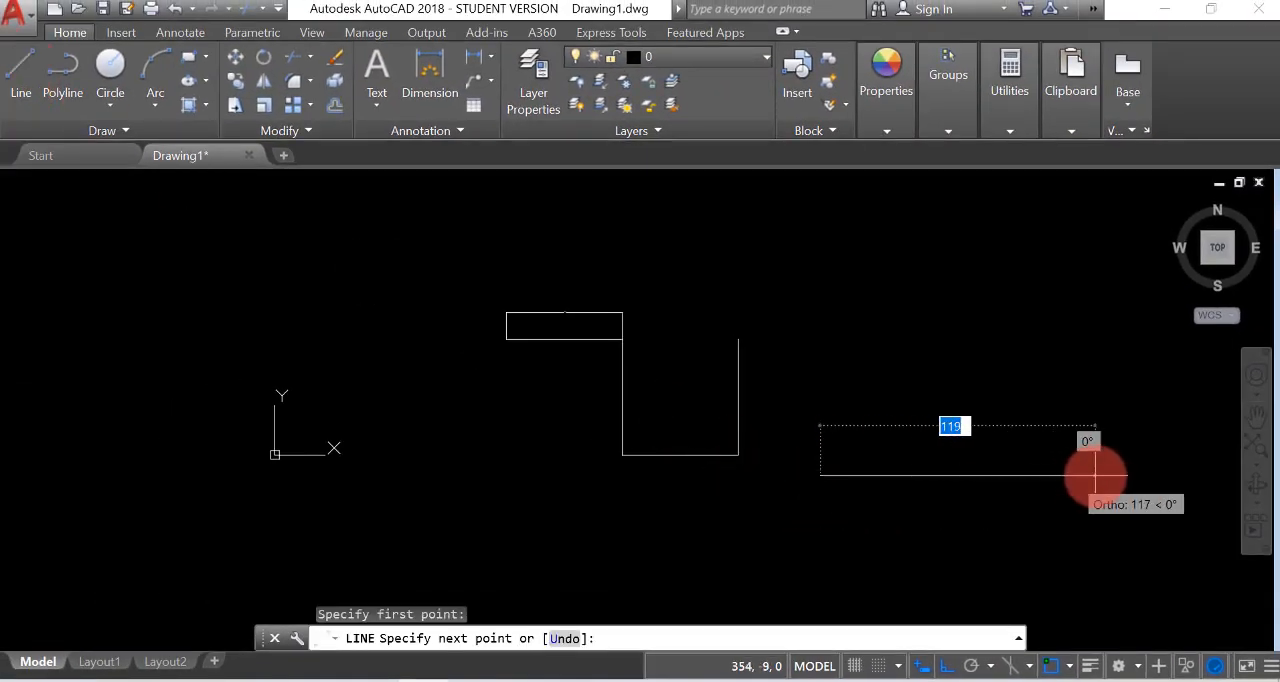
pyautogui.click(1018, 470)
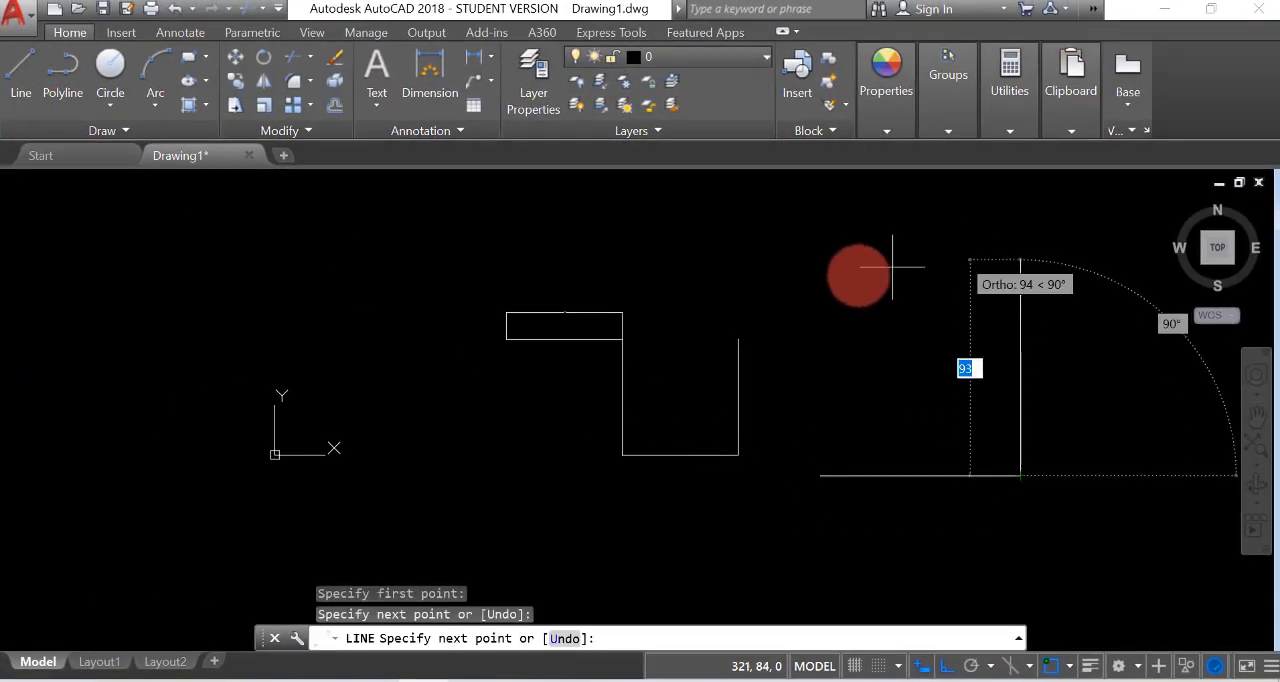
pyautogui.click(1012, 297)
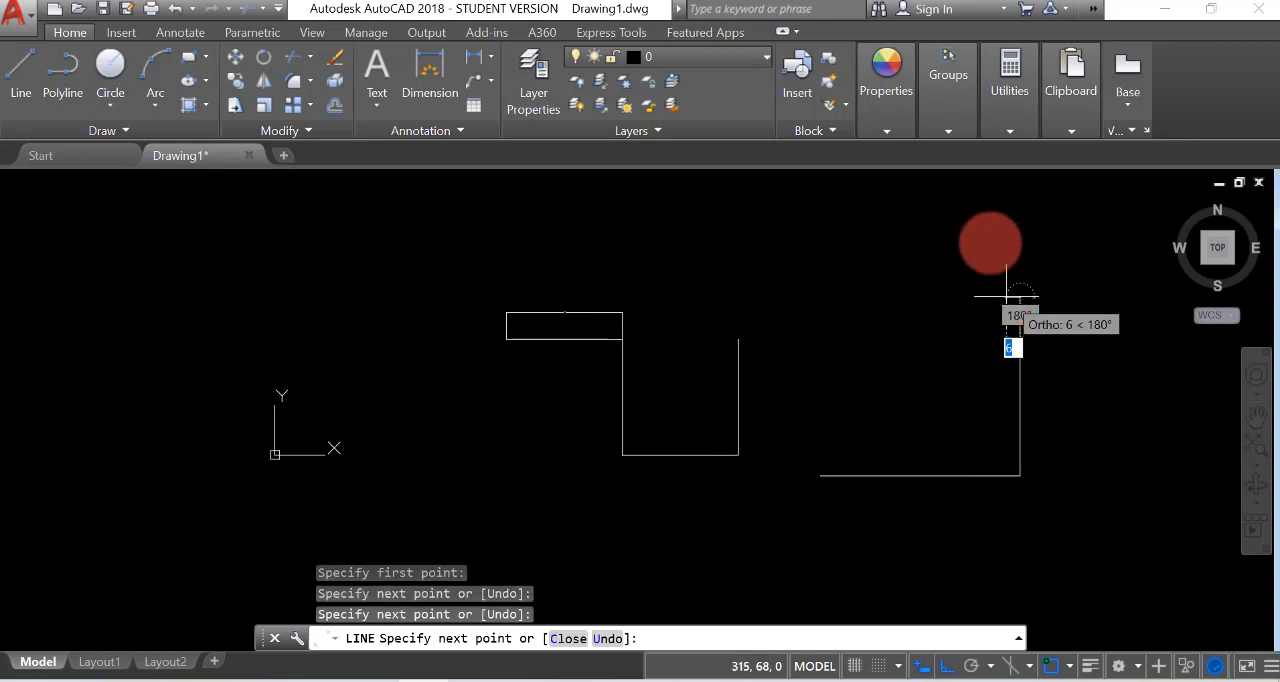
pyautogui.click(832, 305)
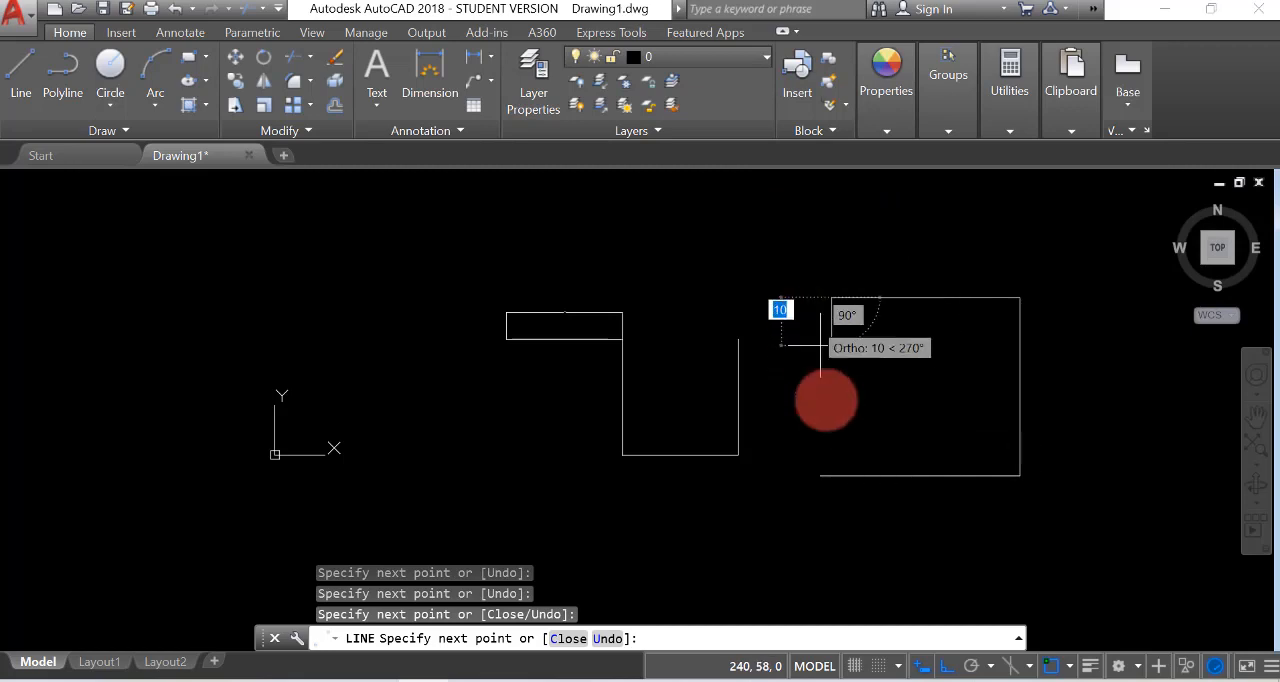
pyautogui.click(949, 667)
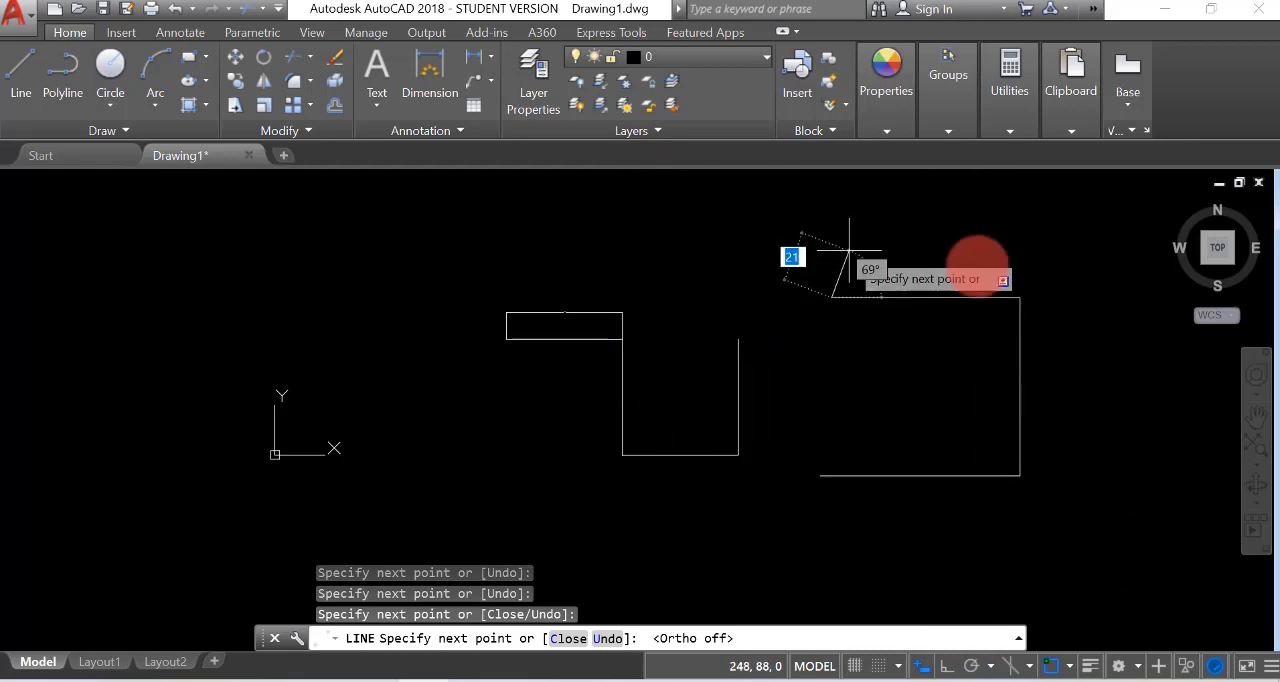
pyautogui.press('F8')
pyautogui.press('Return')
# Draw a circle in the empty area to the right of the open rectangle
pyautogui.moveTo(903, 391)
pyautogui.mouseDown(button='middle')
pyautogui.moveTo(629, 383)
pyautogui.moveTo(506, 403)
pyautogui.mouseUp(button='middle')
pyautogui.scroll(2, 506, 403)
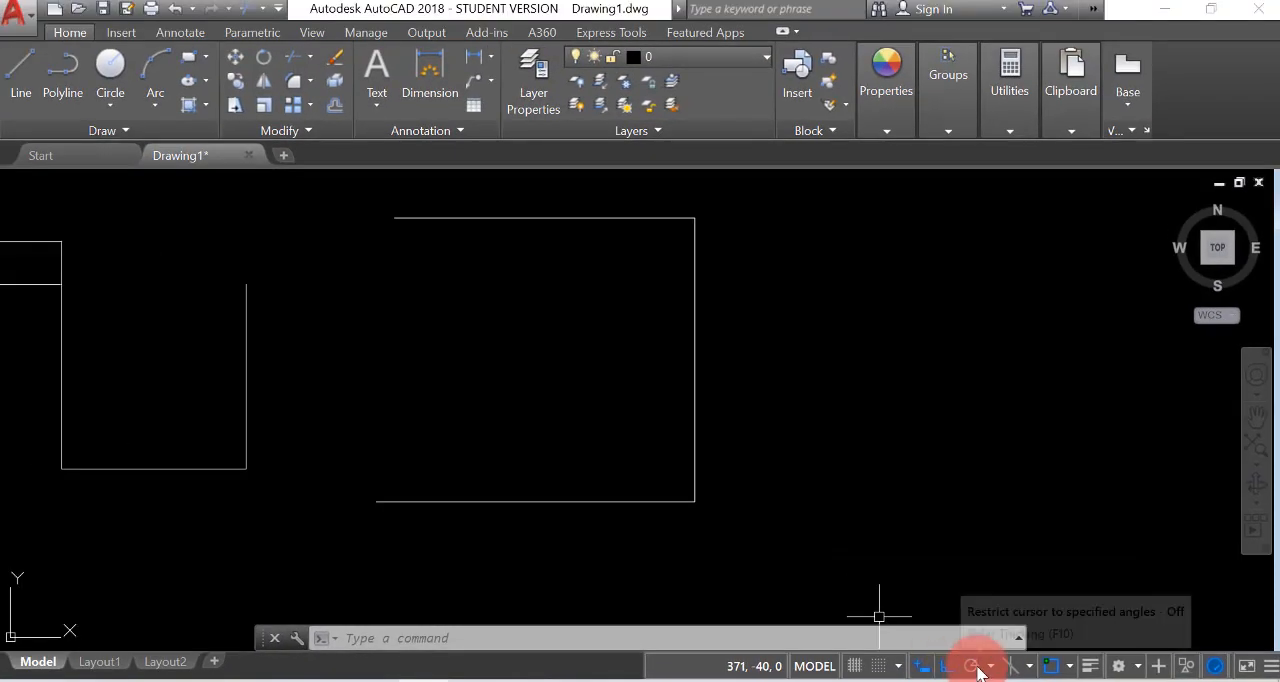
pyautogui.click(104, 65)
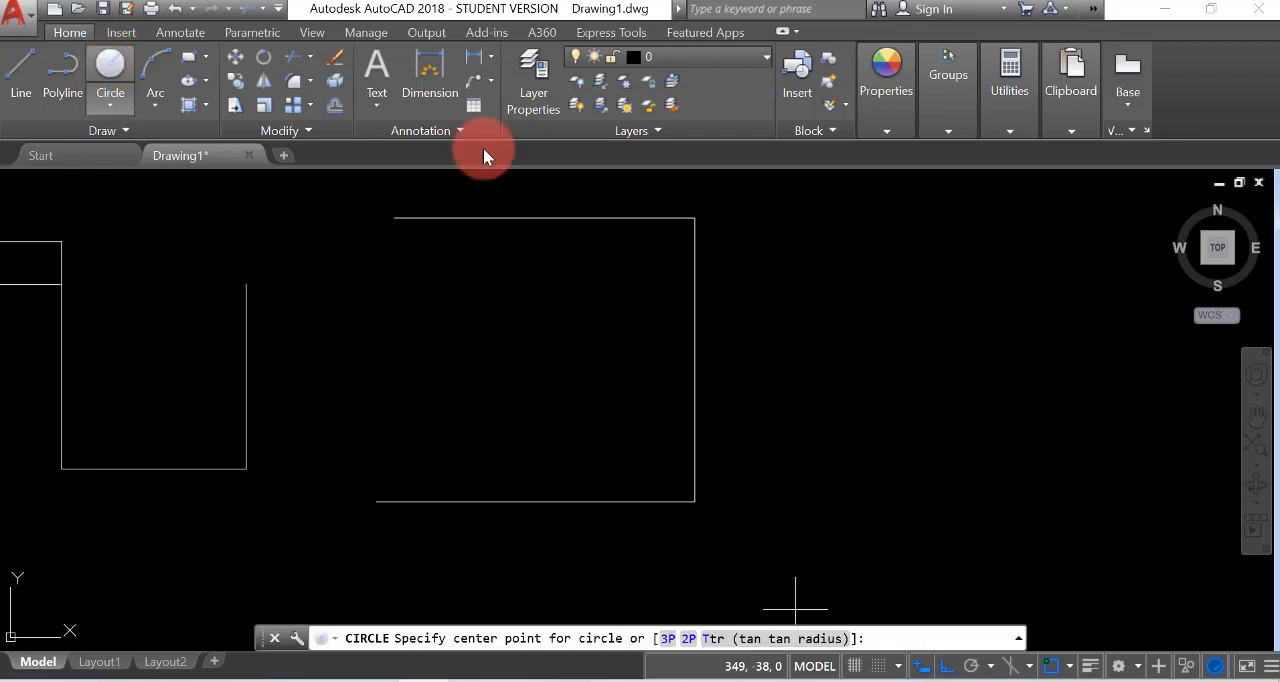
pyautogui.click(864, 366)
pyautogui.click(887, 453)
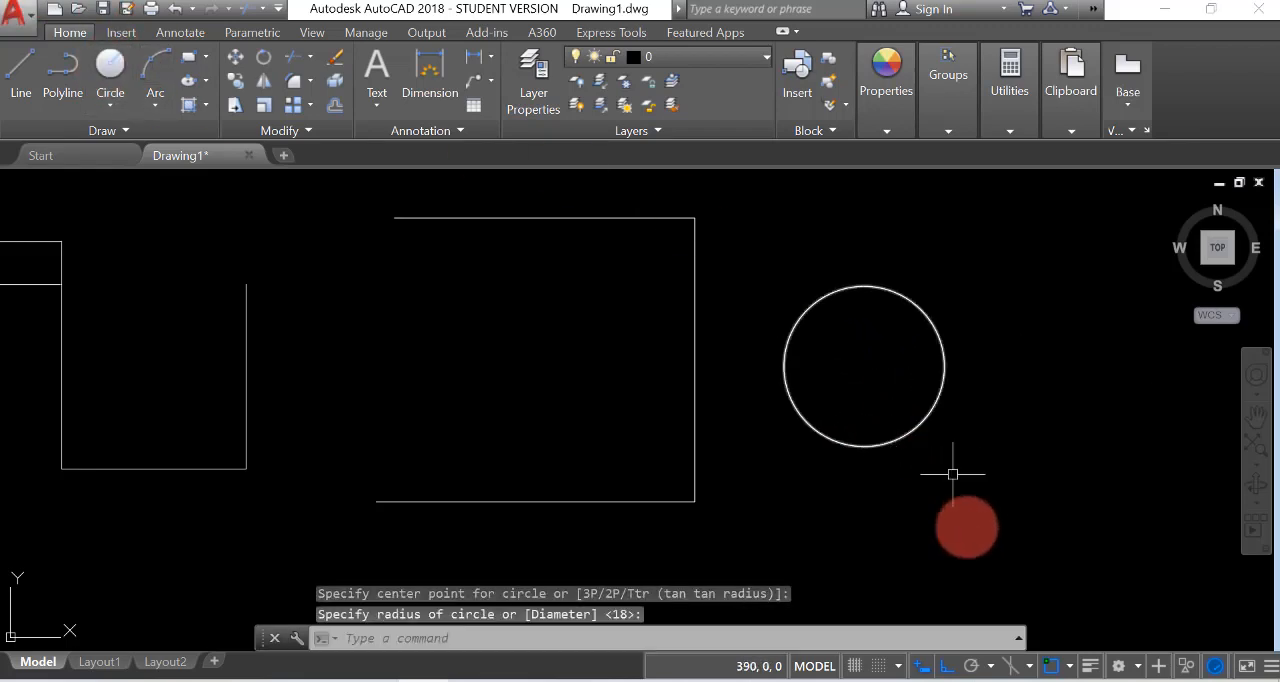
# Switch ortho mode off and polar tracking on, and try the 45° tracking with a line from the circle's centre, cancelling the line
pyautogui.click(950, 670)
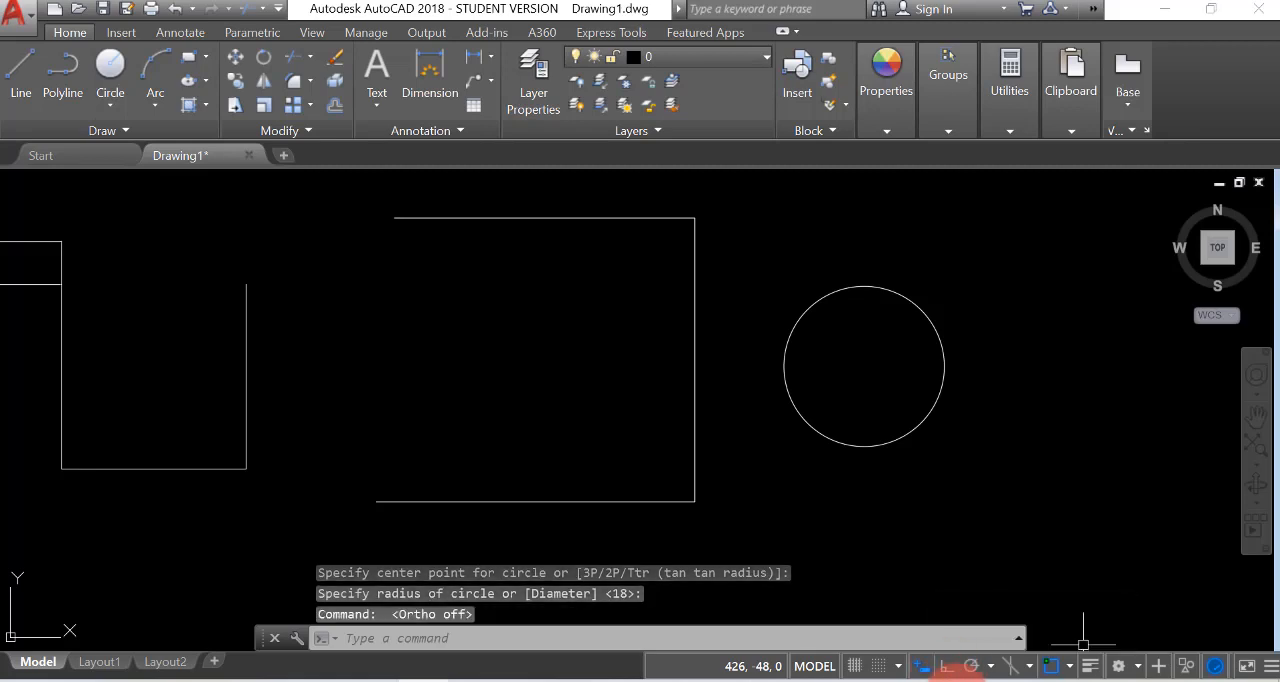
pyautogui.click(972, 666)
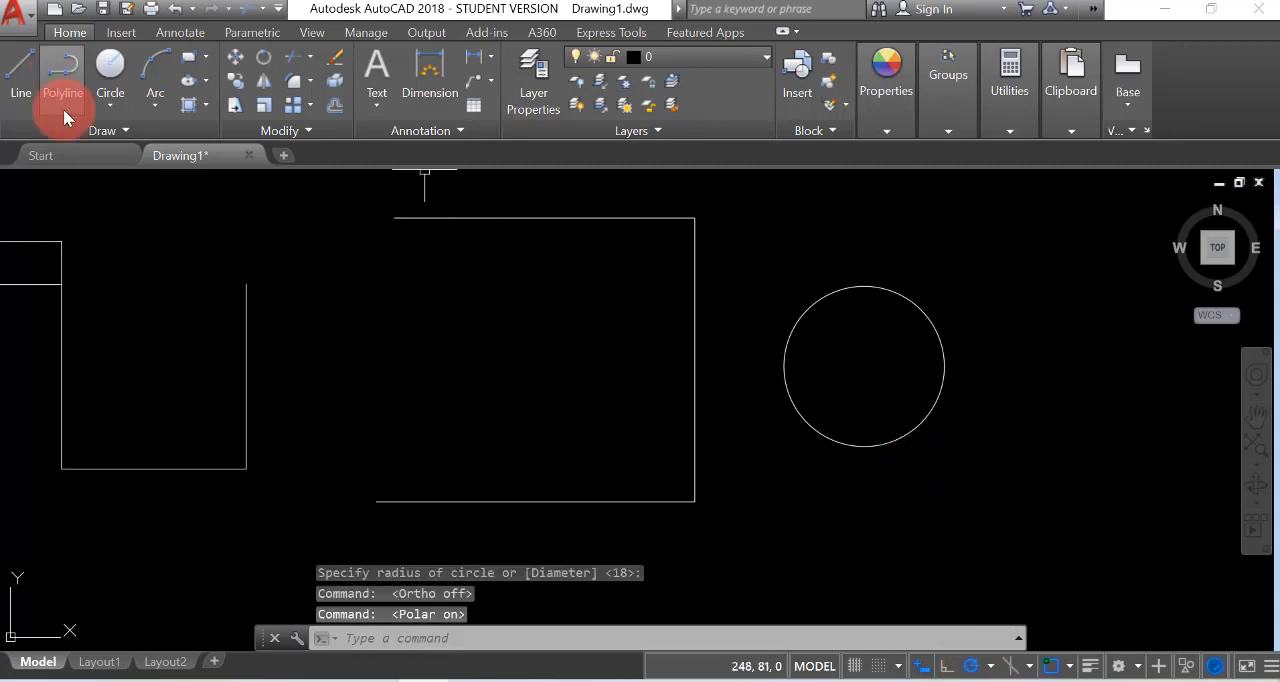
pyautogui.click(21, 77)
pyautogui.click(864, 366)
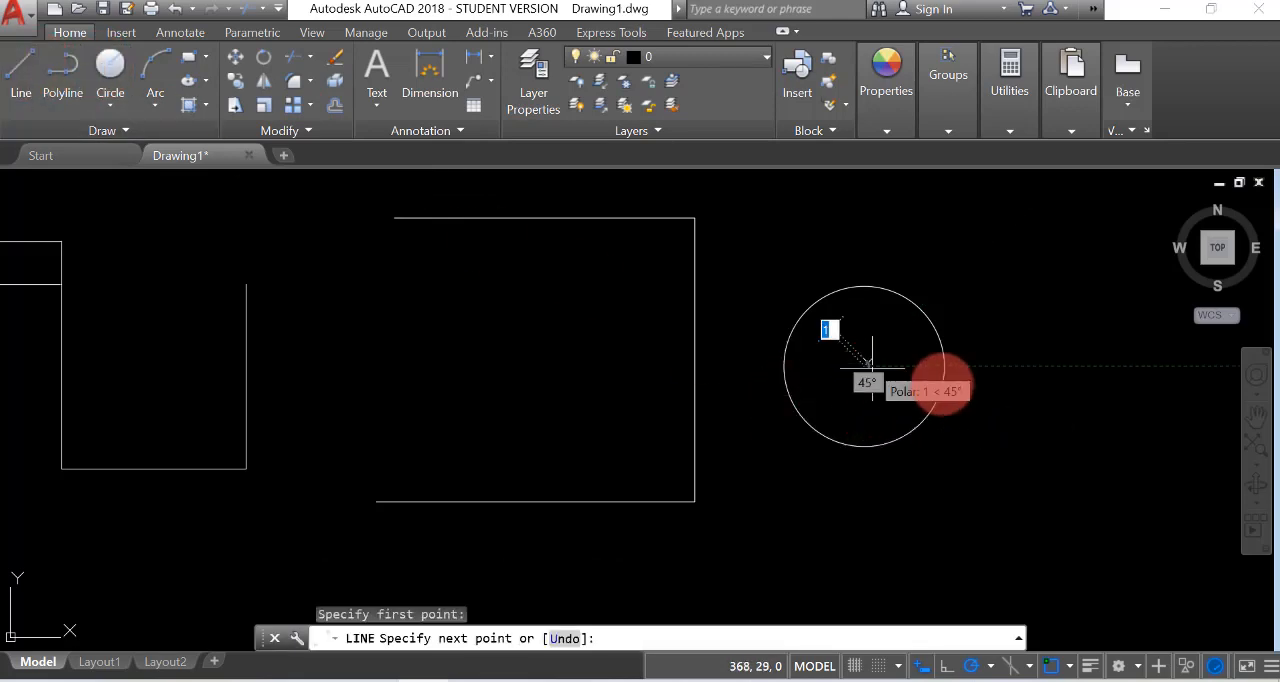
pyautogui.scroll(-2, 757, 460)
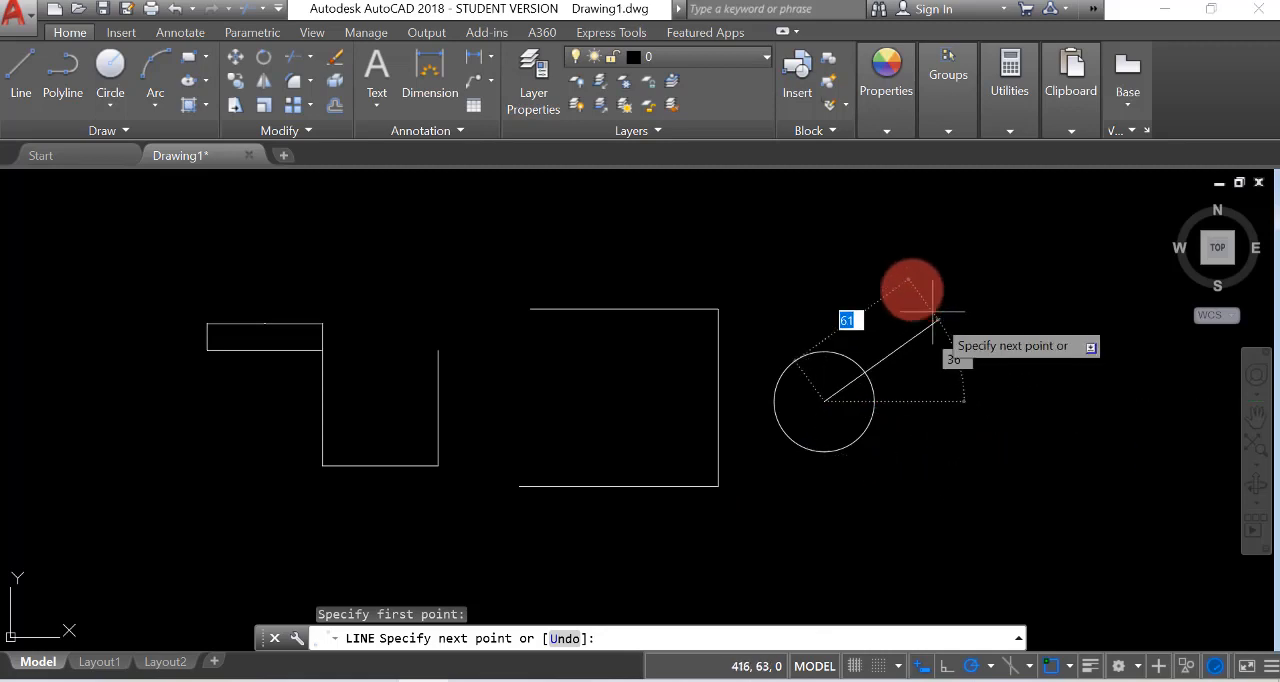
pyautogui.scroll(-2, 886, 423)
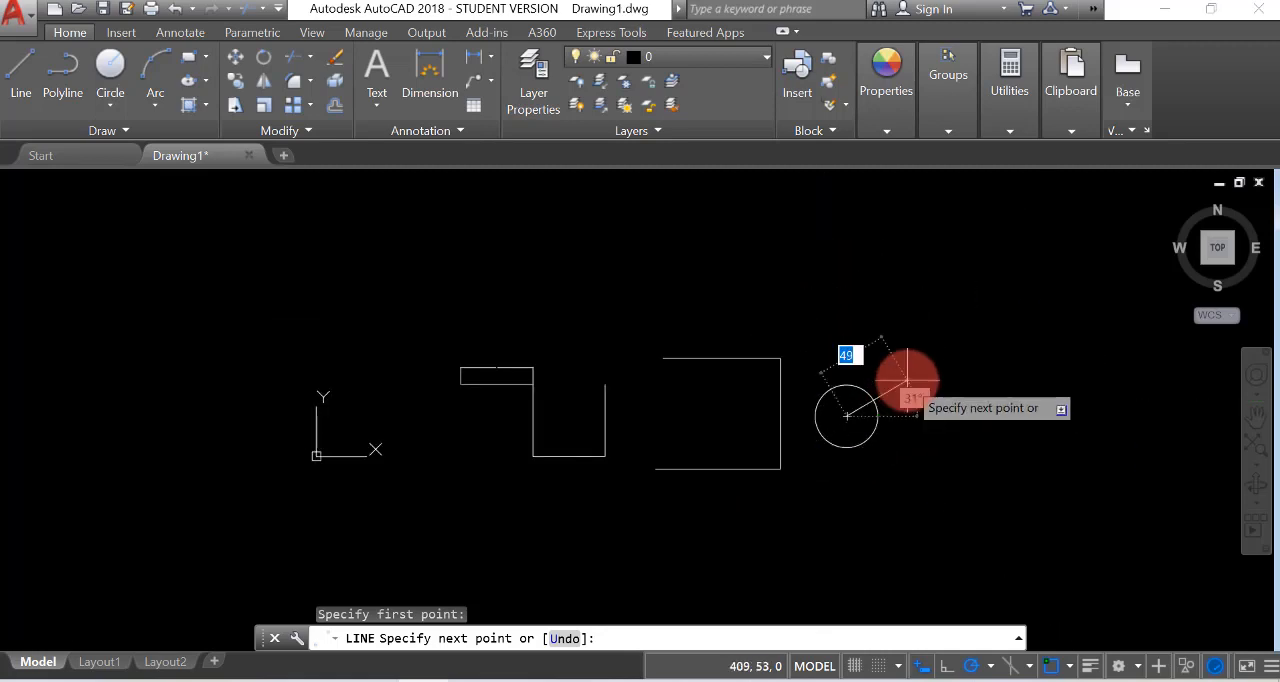
pyautogui.scroll(4, 905, 390)
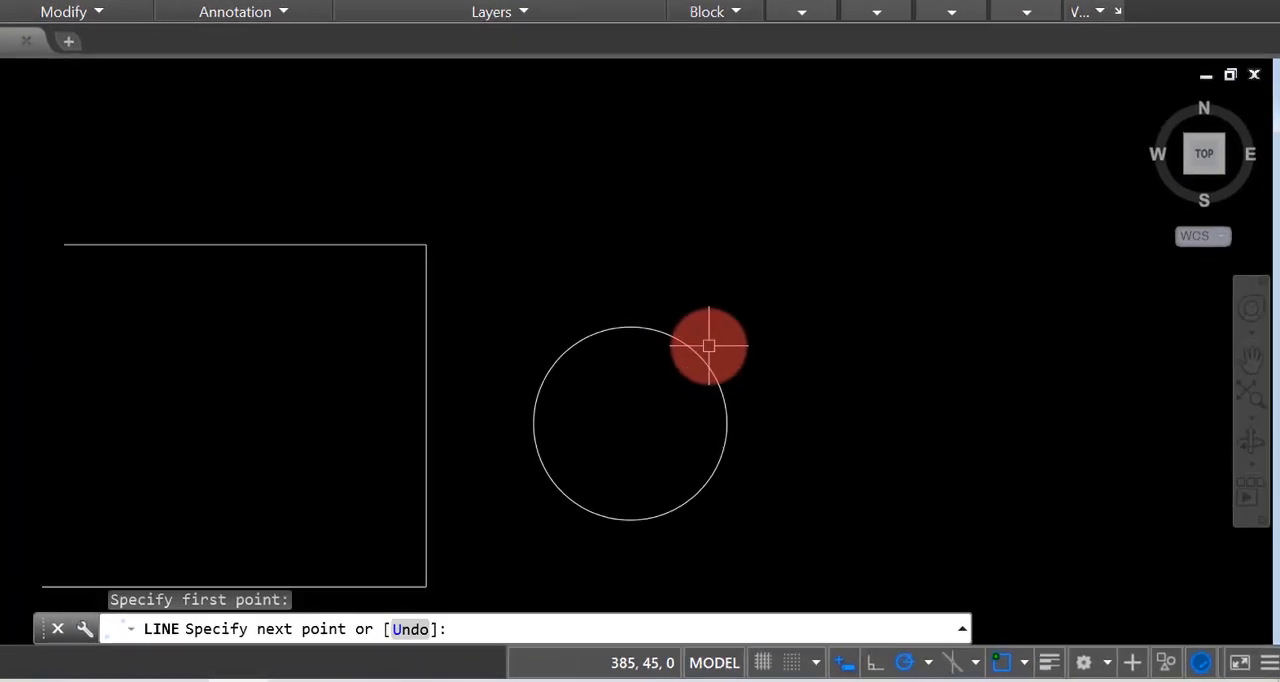
pyautogui.press('Escape')
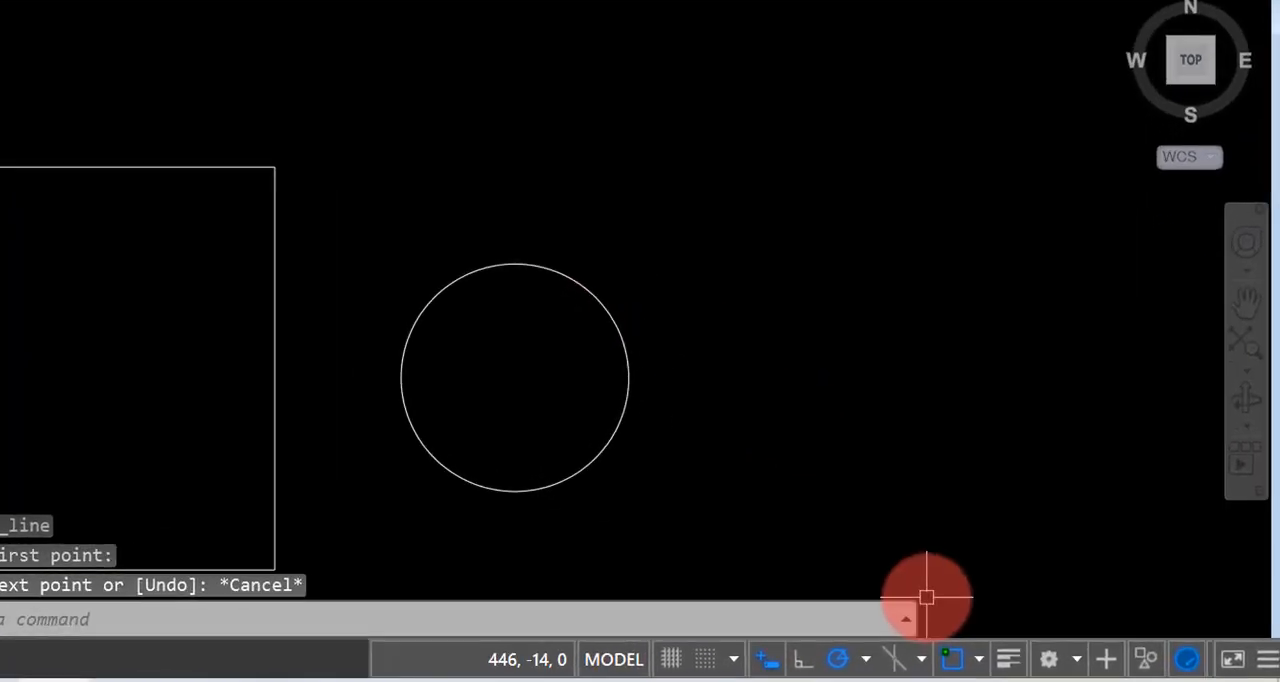
# Set the polar tracking increment angle to 30 degrees in the drafting settings
pyautogui.click(867, 659)
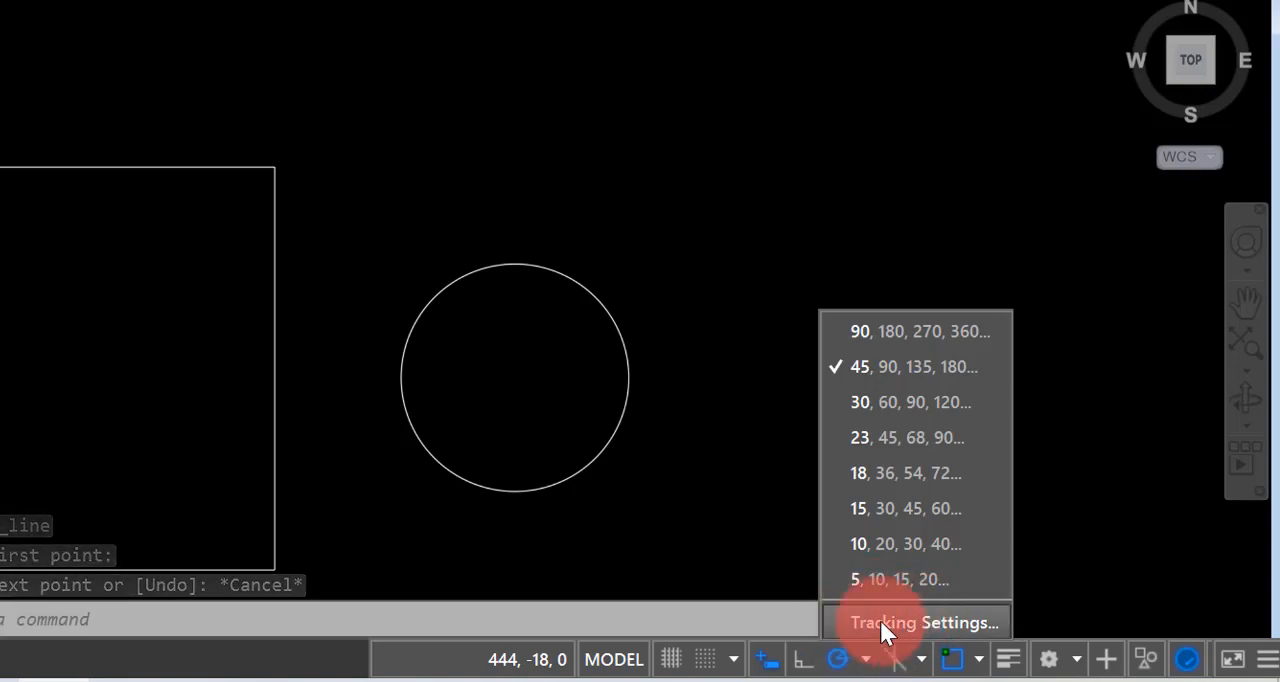
pyautogui.click(901, 625)
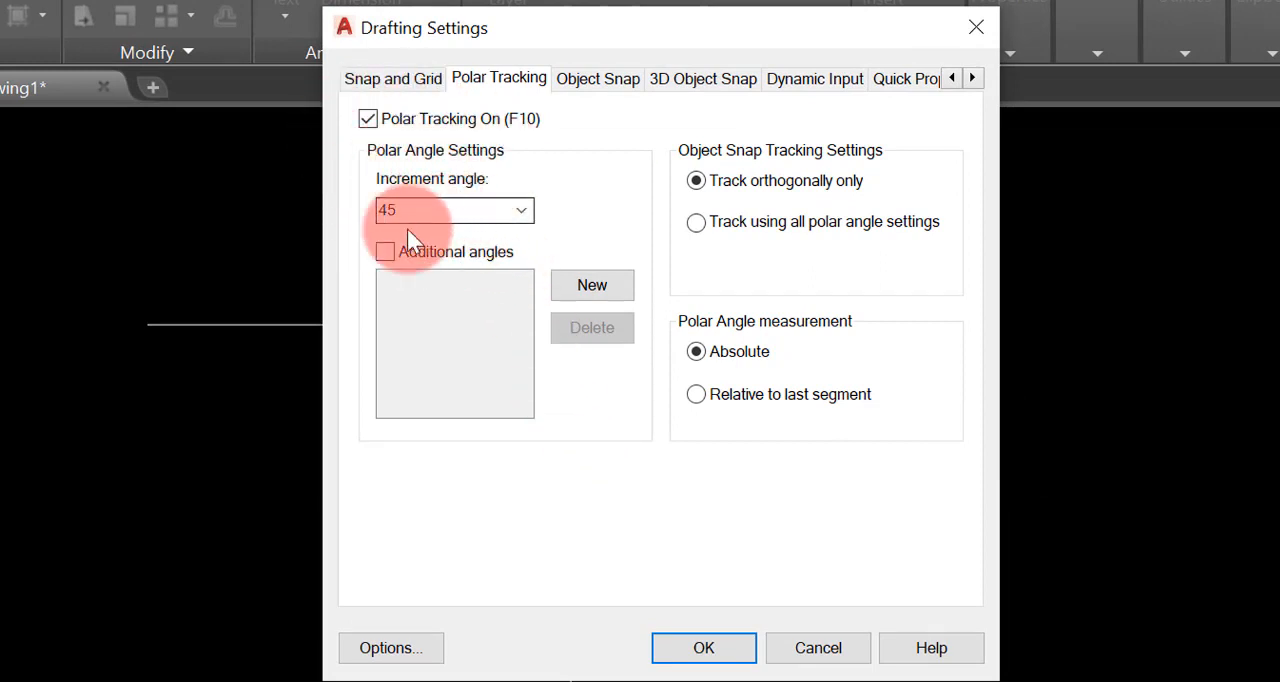
pyautogui.click(519, 208)
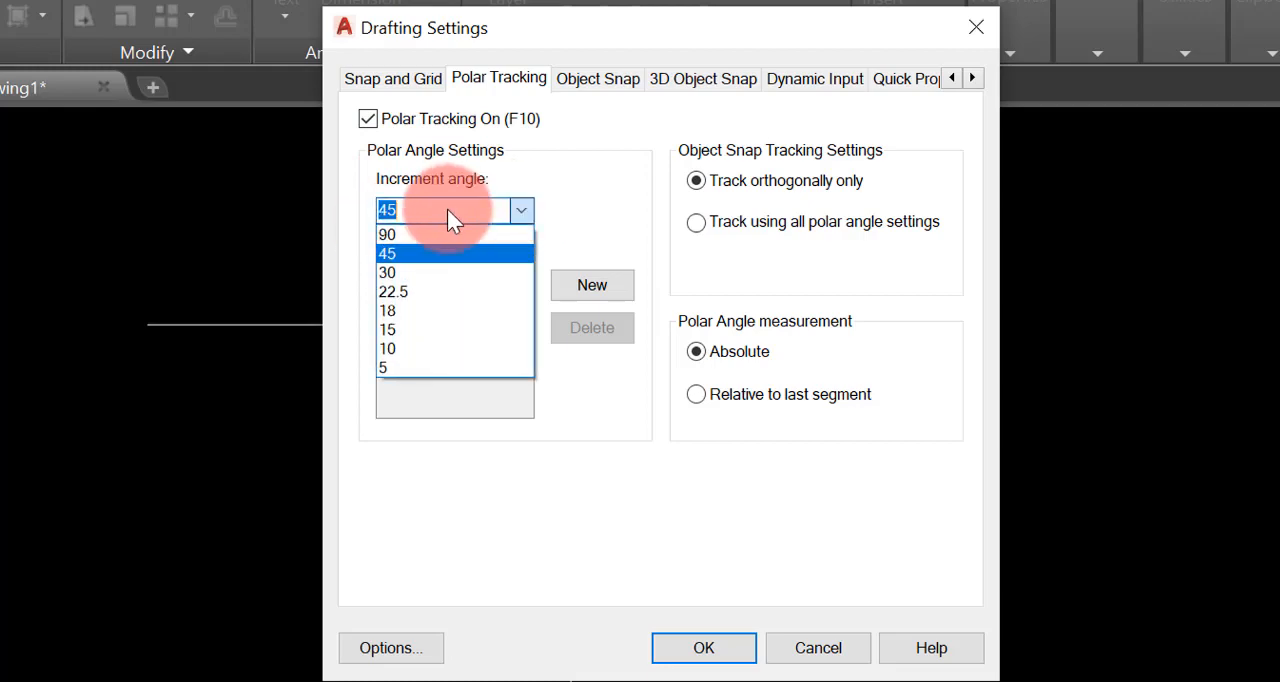
pyautogui.click(390, 270)
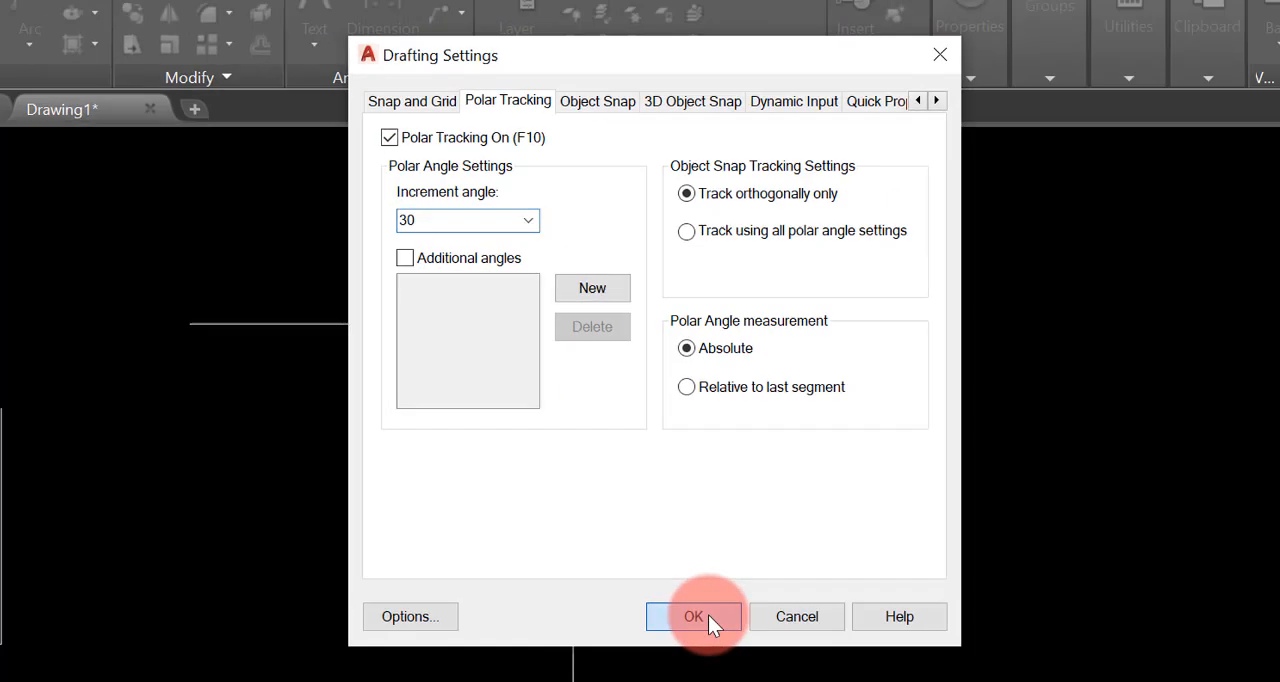
pyautogui.click(704, 647)
# Draw a horizontal line about 57 units long from the circle's centre outward to the right at 0°
pyautogui.click(28, 66)
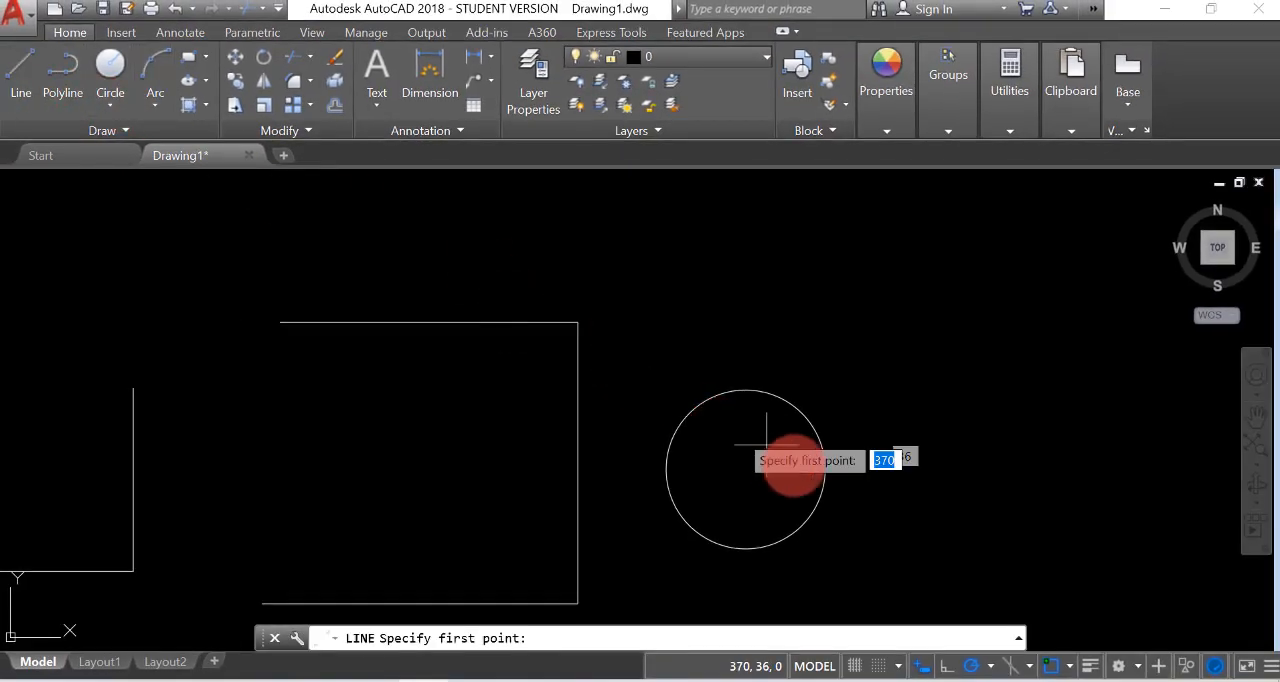
pyautogui.click(746, 469)
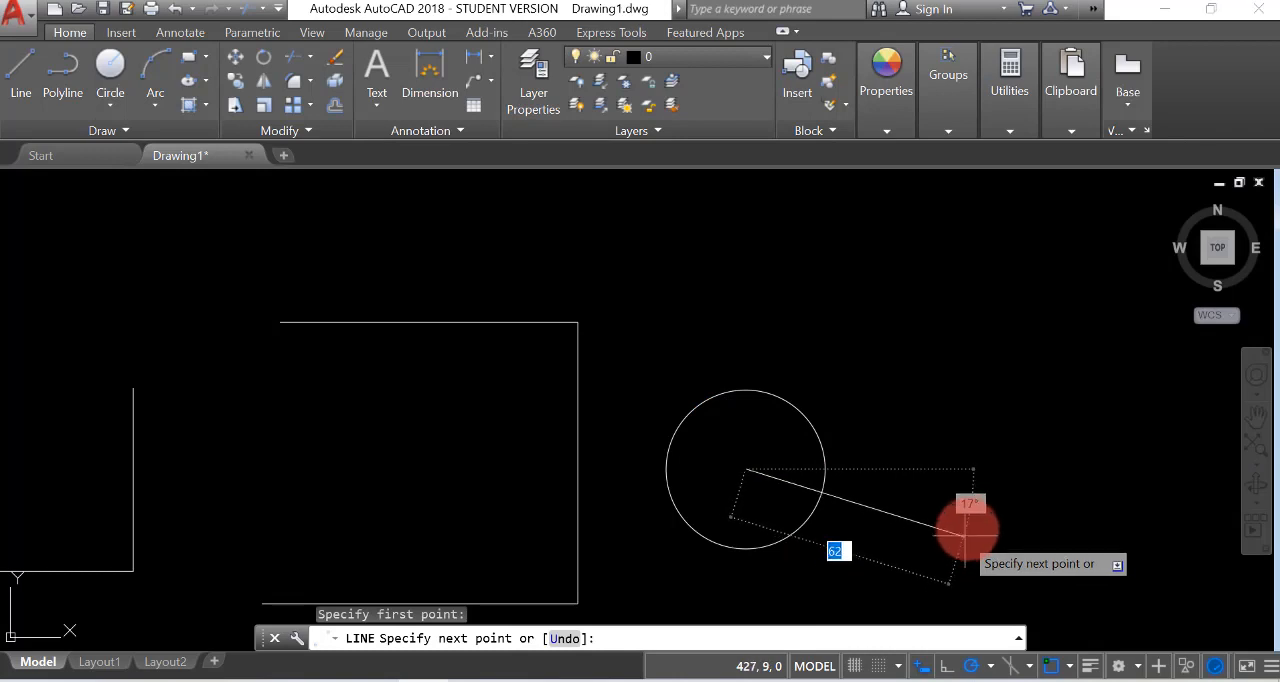
pyautogui.click(956, 469)
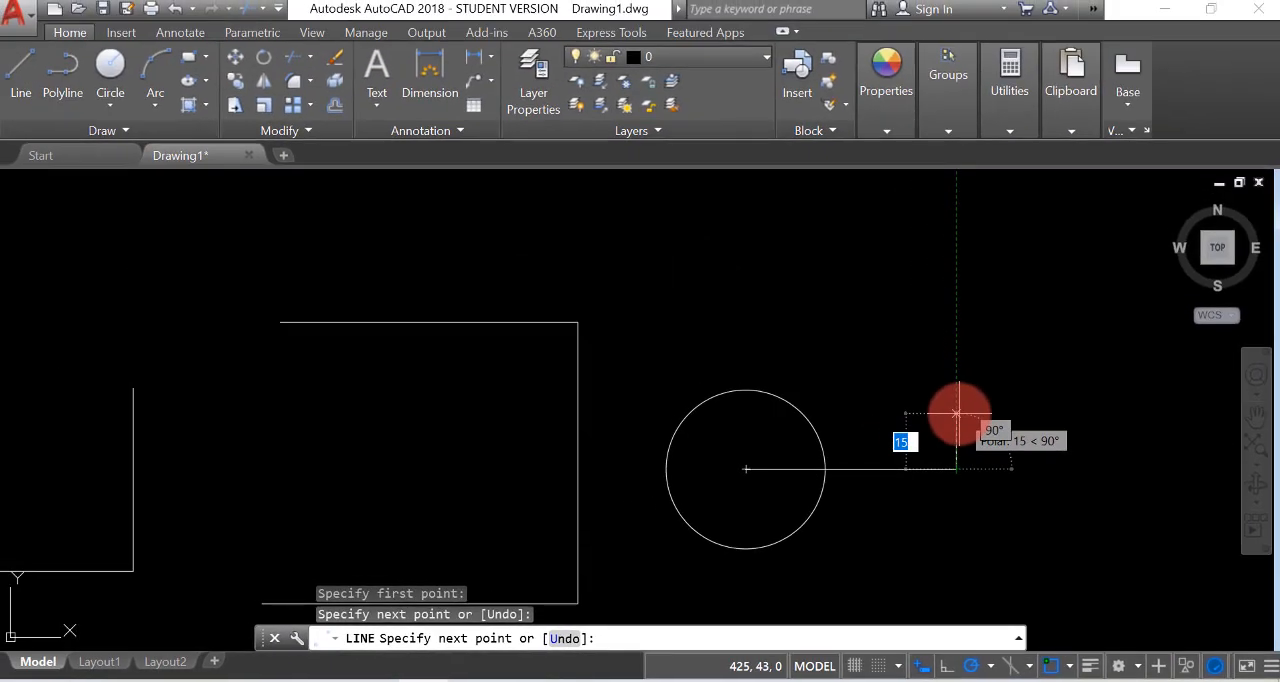
pyautogui.press('Return')
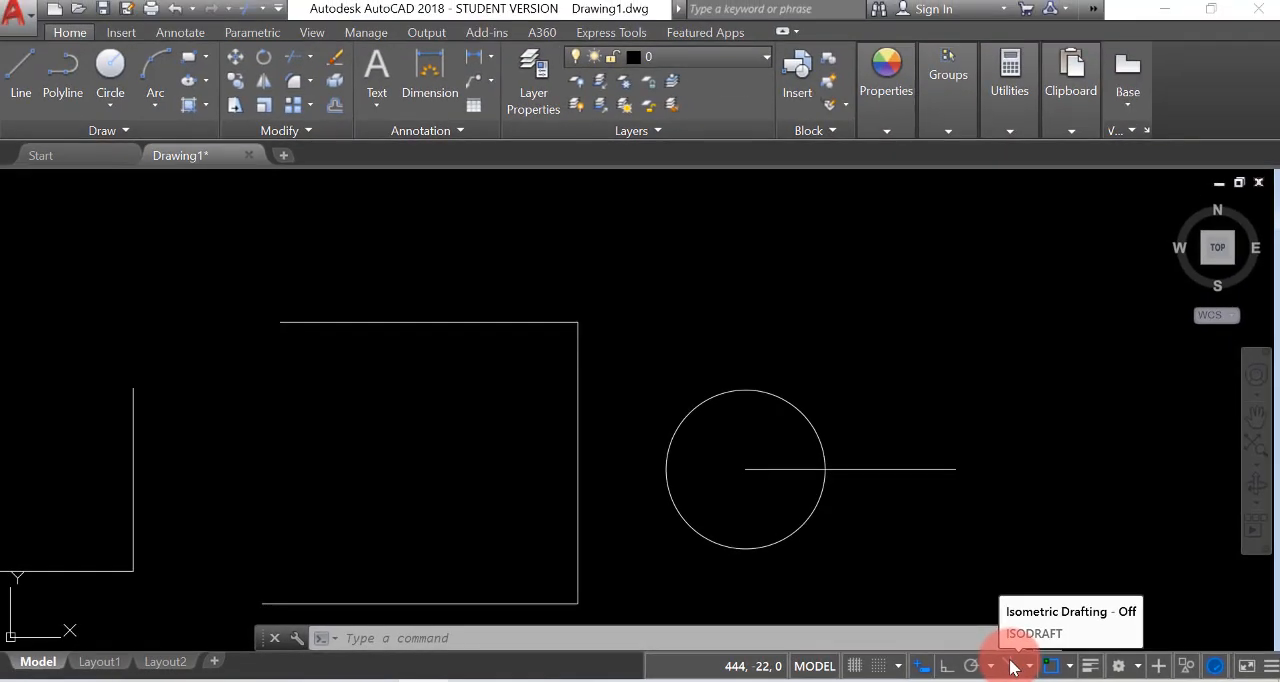
pyautogui.click(1013, 667)
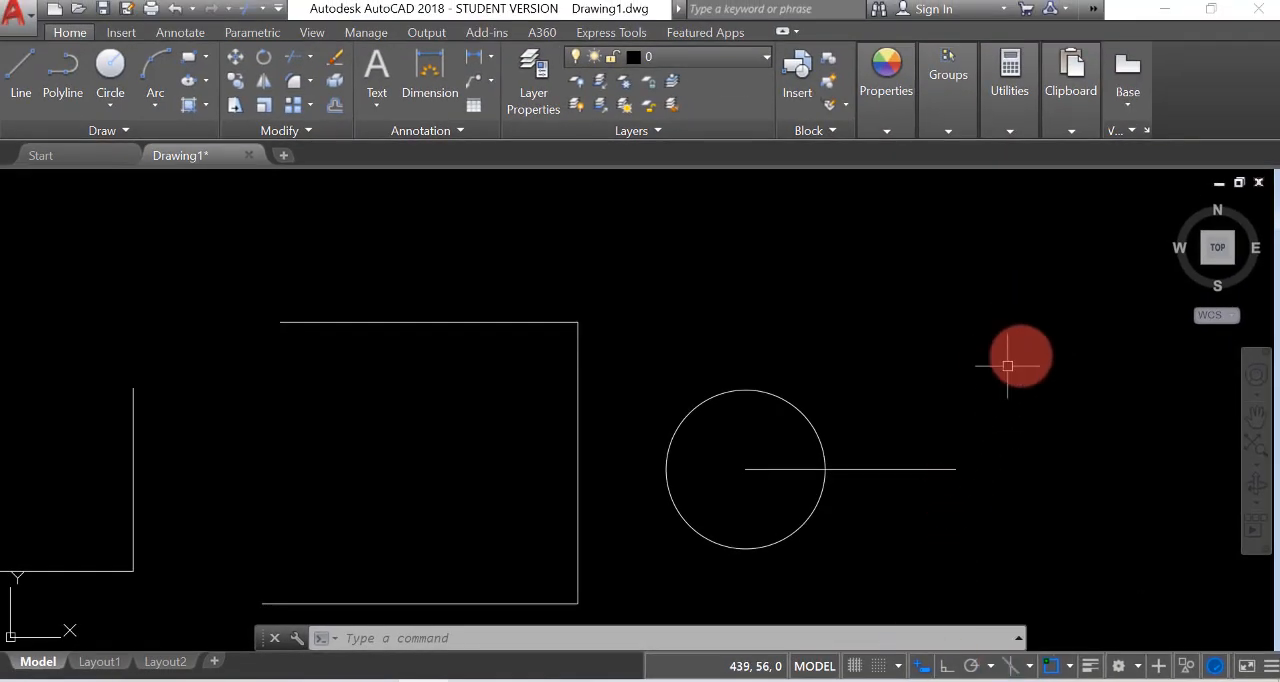
pyautogui.moveTo(1020, 349); pyautogui.dragTo(1015, 345, button='middle')
pyautogui.scroll(2, 1018, 331)
pyautogui.moveTo(876, 346)
pyautogui.mouseDown(button='middle')
pyautogui.moveTo(797, 329)
pyautogui.moveTo(740, 286)
pyautogui.mouseUp(button='middle')
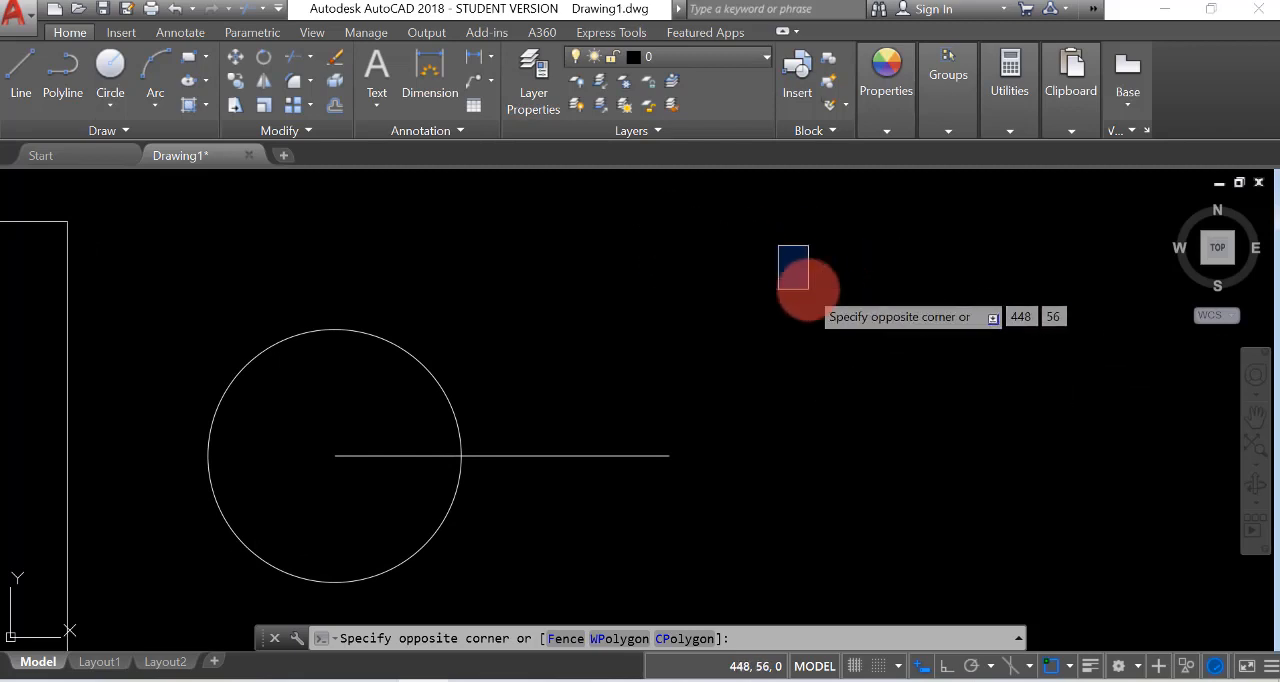
pyautogui.press('F10')
pyautogui.press('Escape')
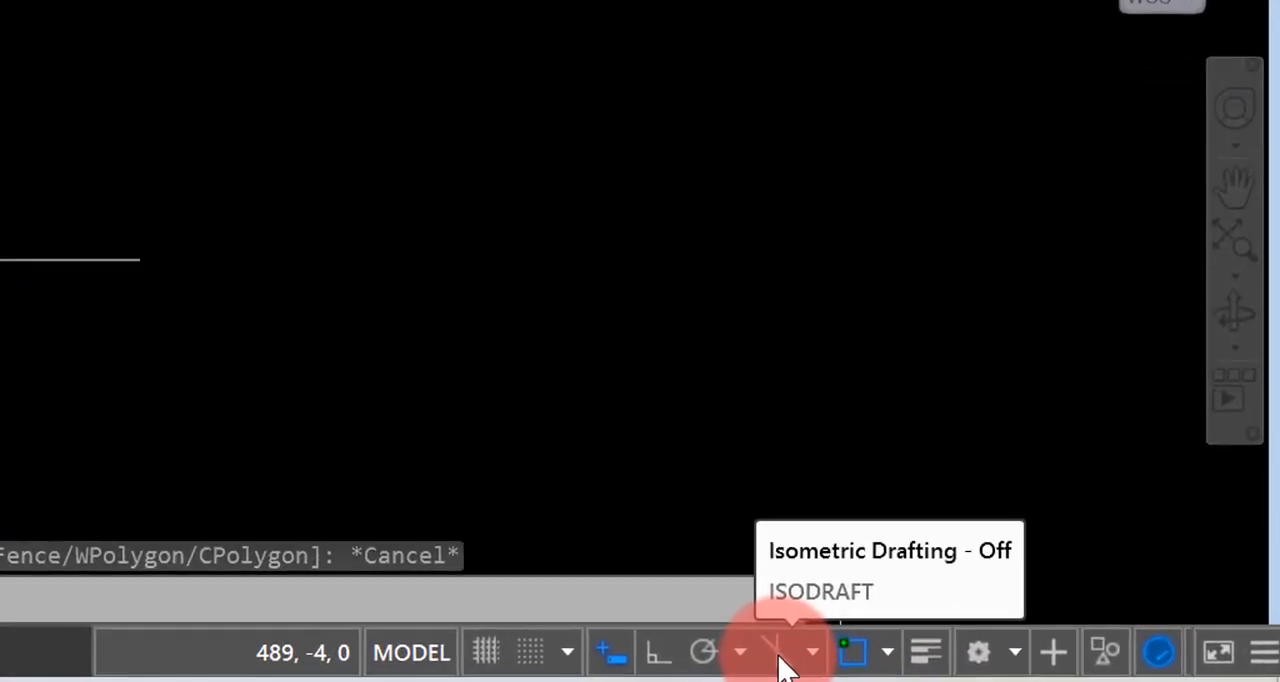
# Turn on isometric drafting with the isoplane Top orientation
pyautogui.click(795, 650)
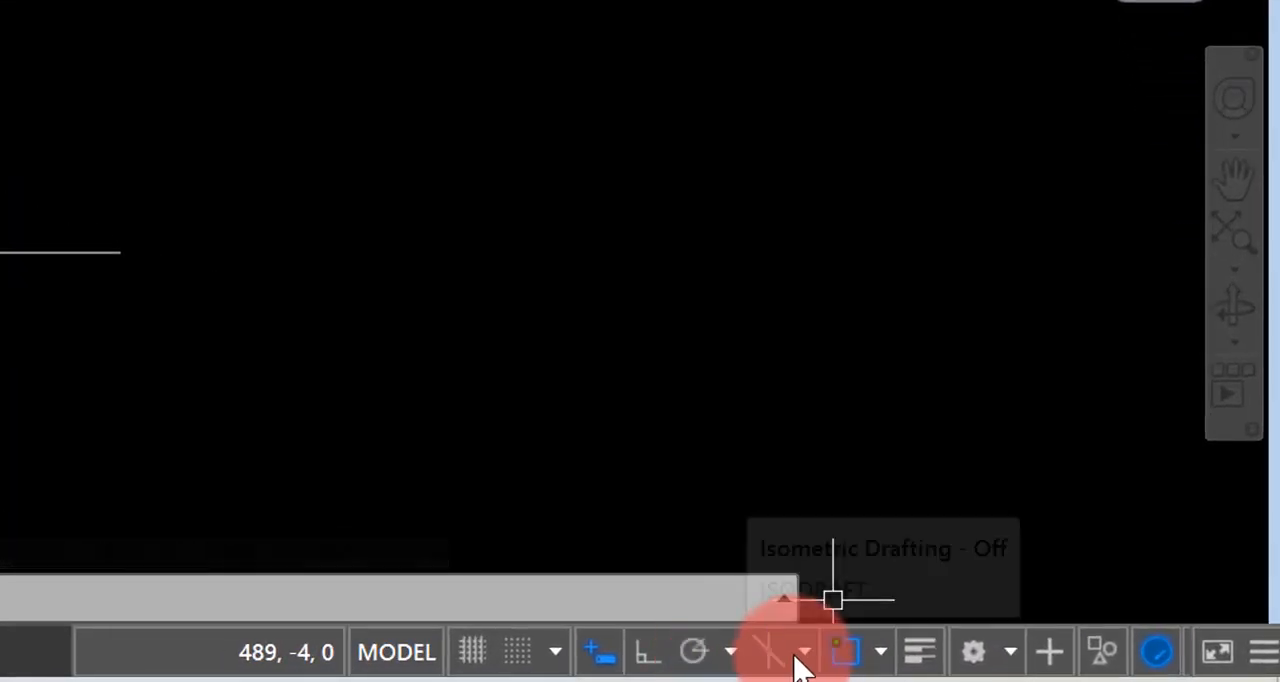
pyautogui.click(808, 658)
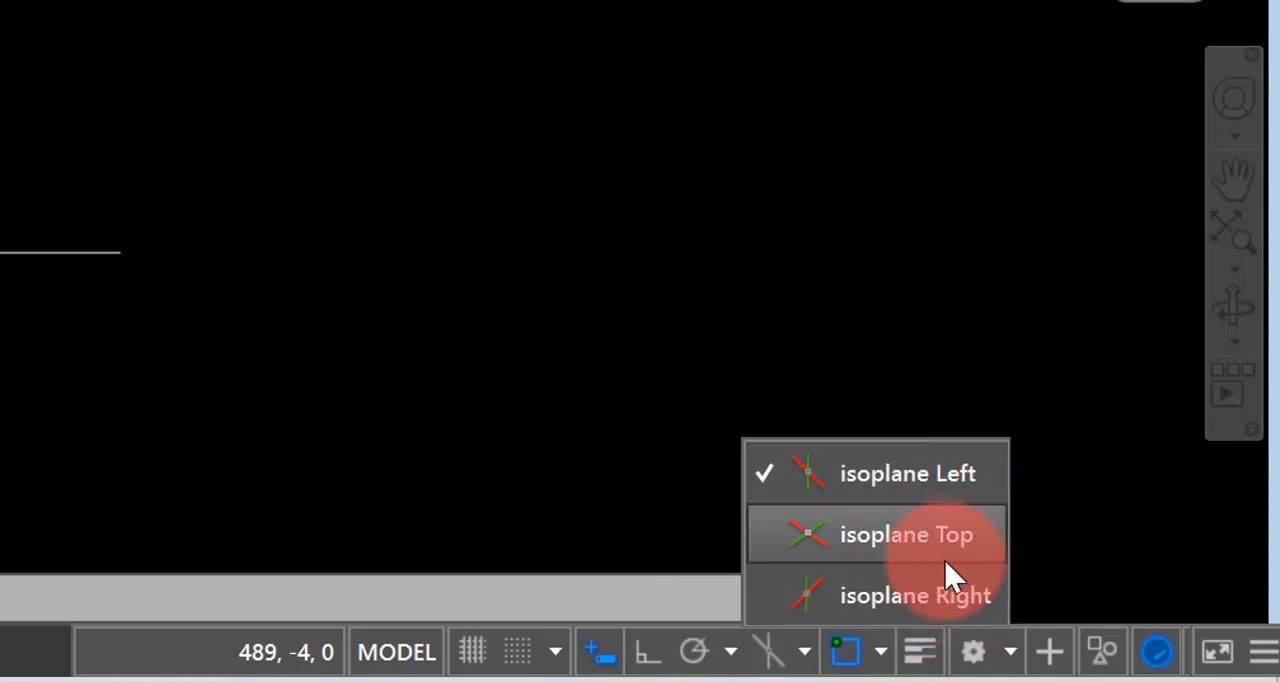
pyautogui.click(894, 541)
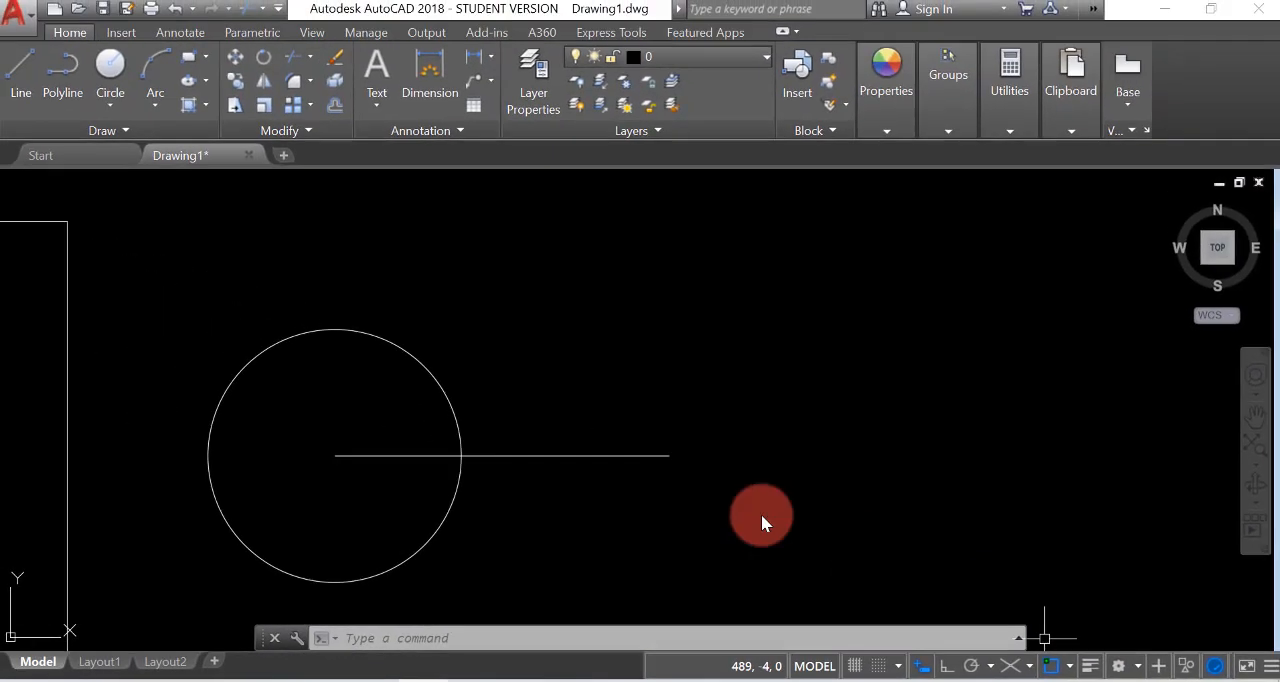
# With ortho mode on in isoplane Top, draw two connected lines right of the circle, one at 330° and one at 30°
pyautogui.click(22, 74)
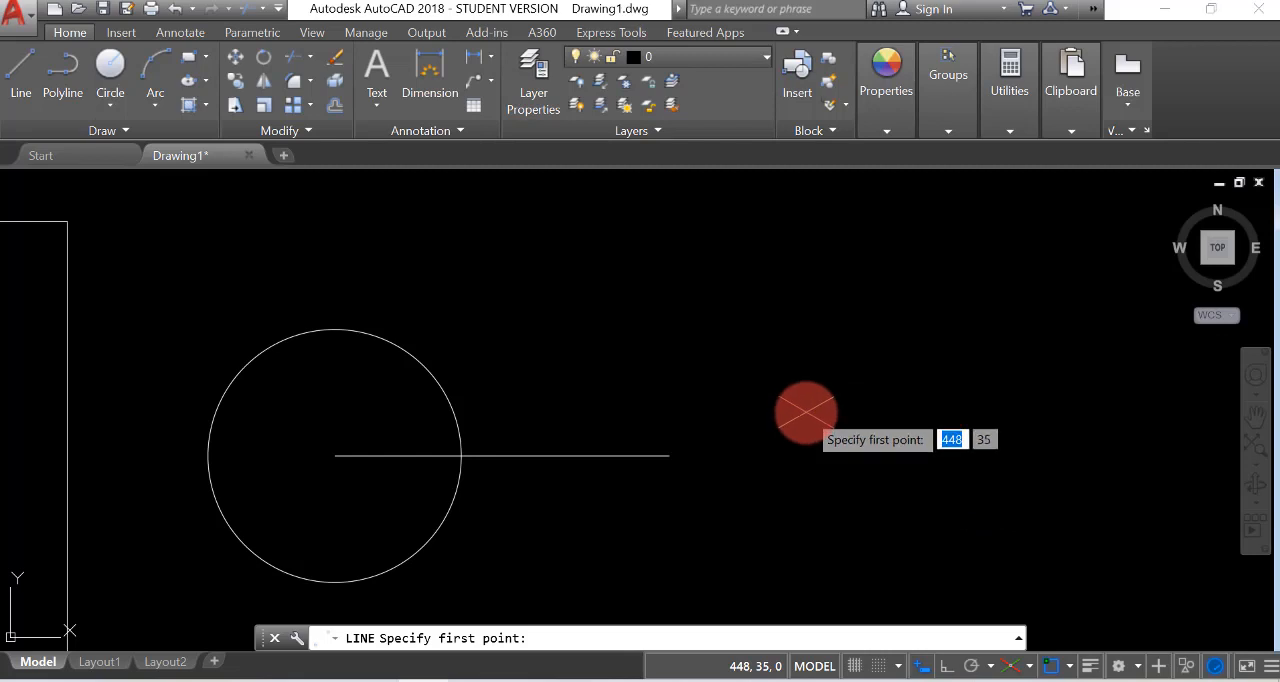
pyautogui.click(806, 412)
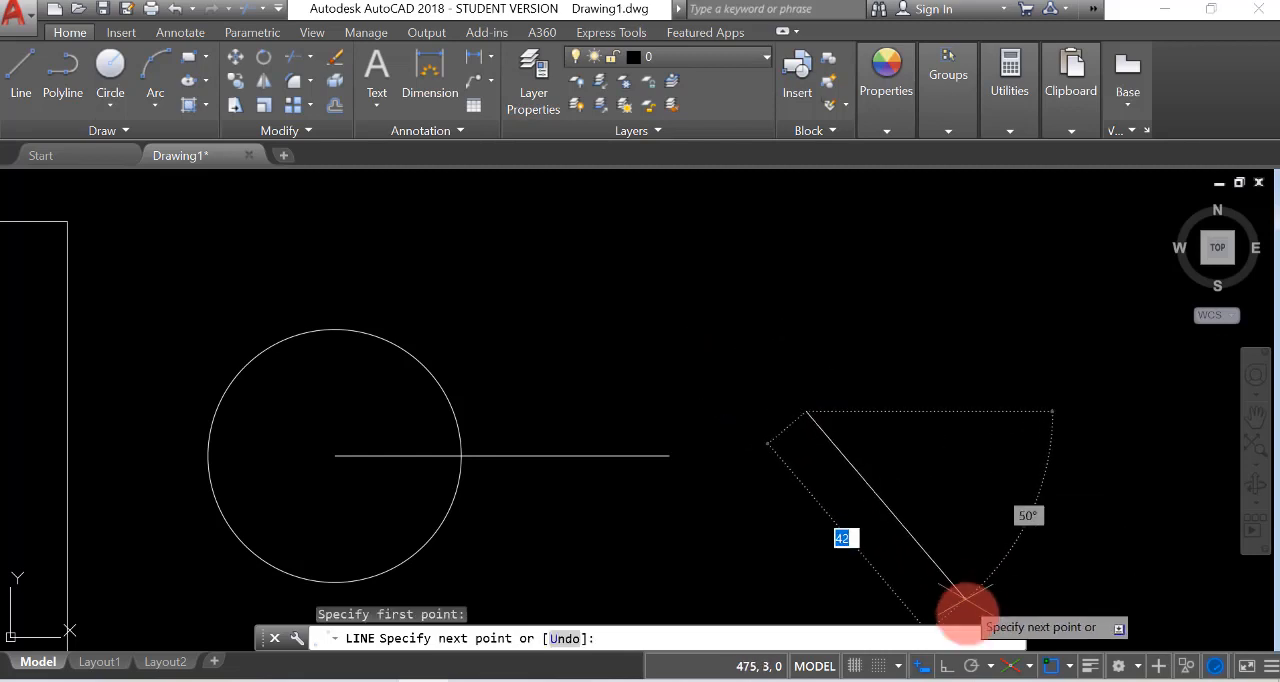
pyautogui.click(946, 667)
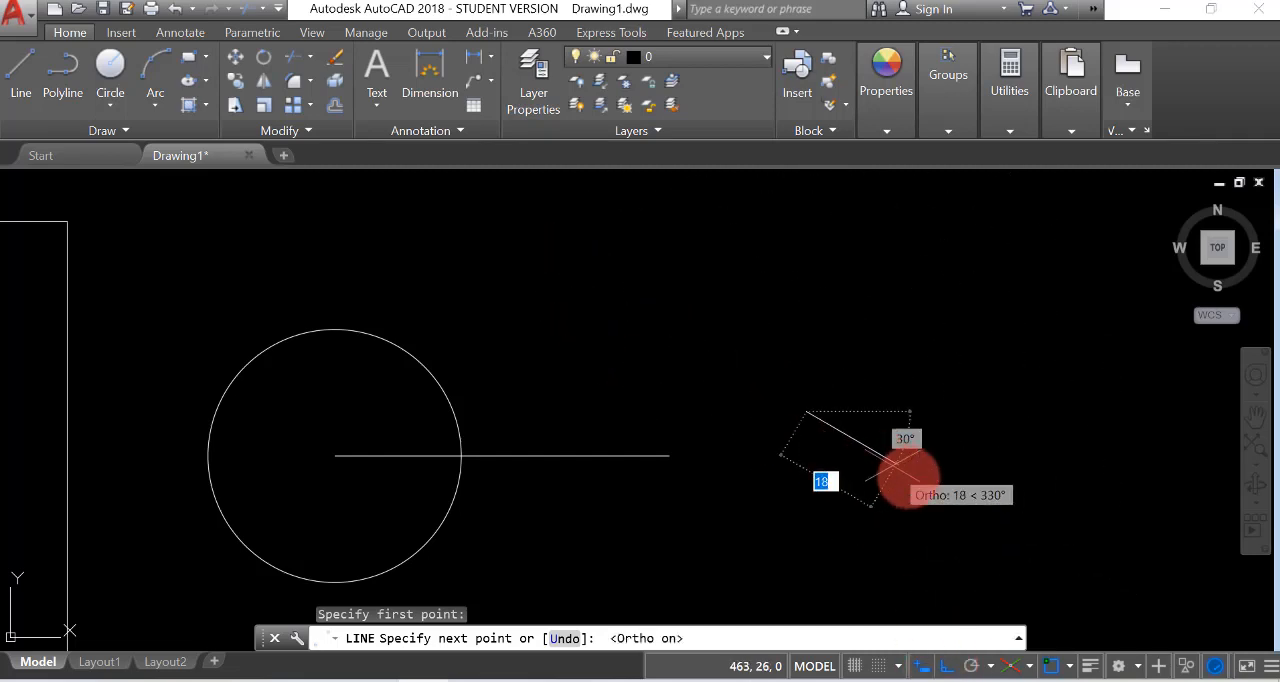
pyautogui.click(928, 481)
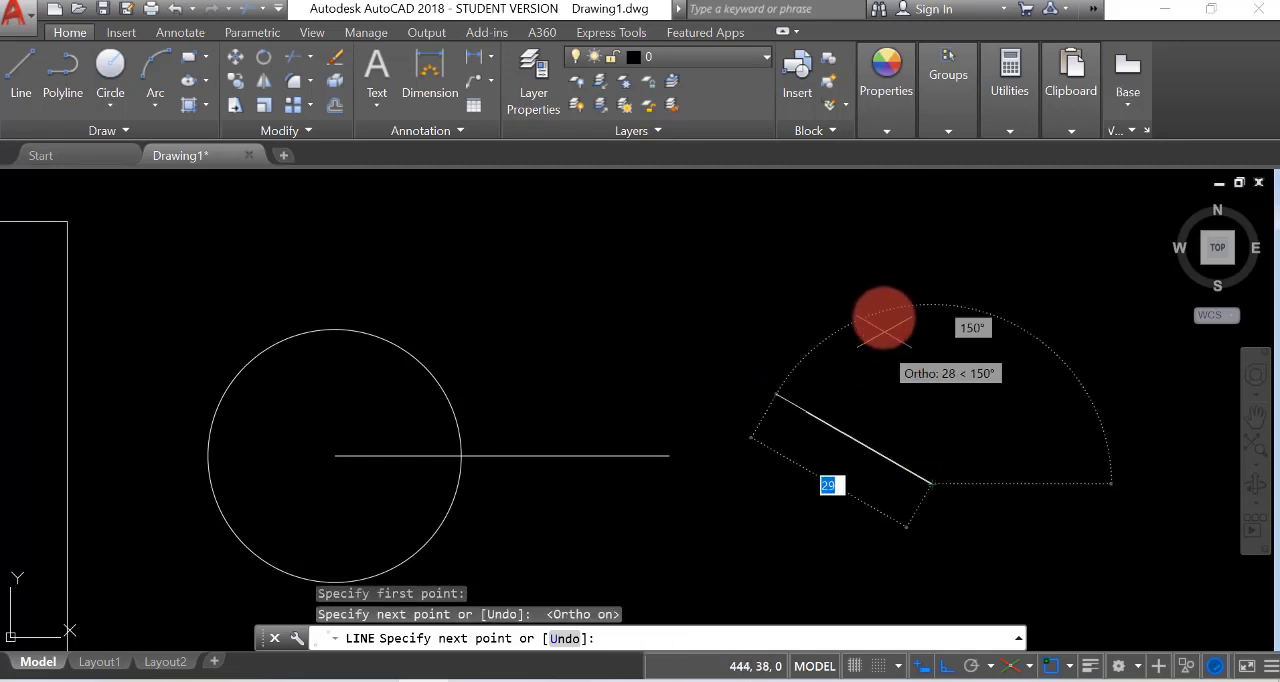
pyautogui.click(1072, 373)
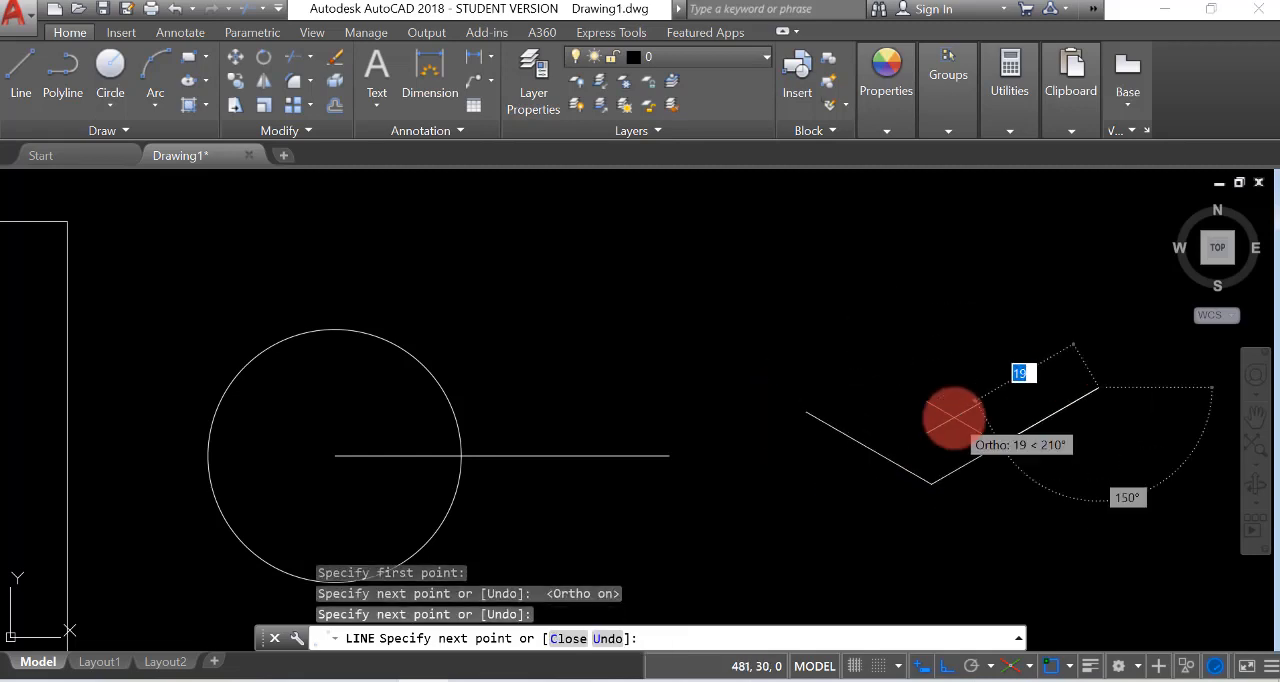
# Switch to isoplane Left and continue the outline with a vertical segment upward and a segment at 150°
pyautogui.click(1031, 667)
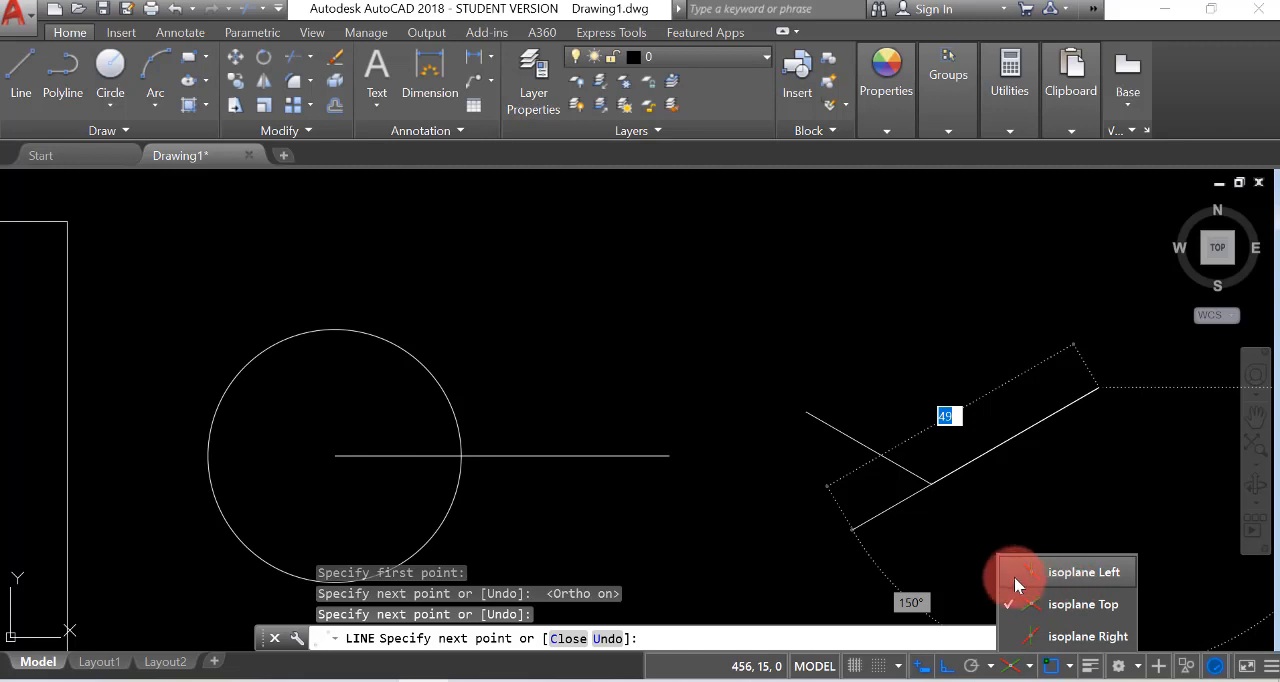
pyautogui.click(1015, 584)
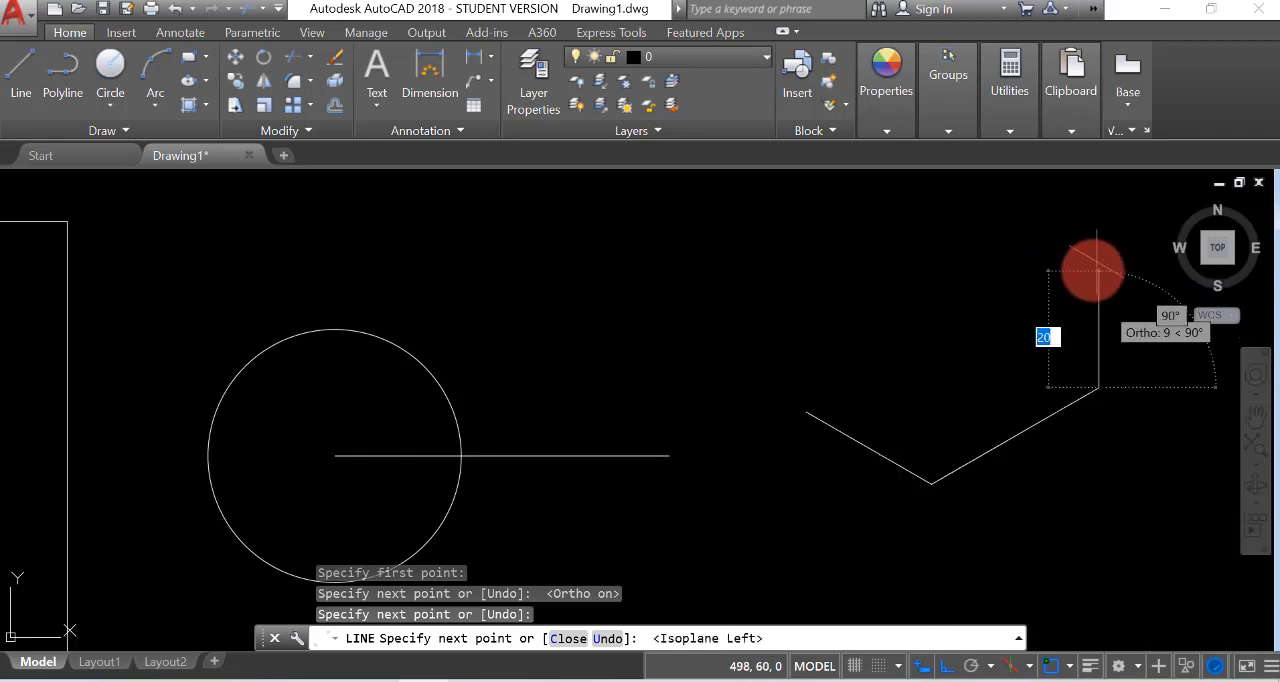
pyautogui.scroll(-4, 1080, 390)
pyautogui.scroll(4, 1030, 400)
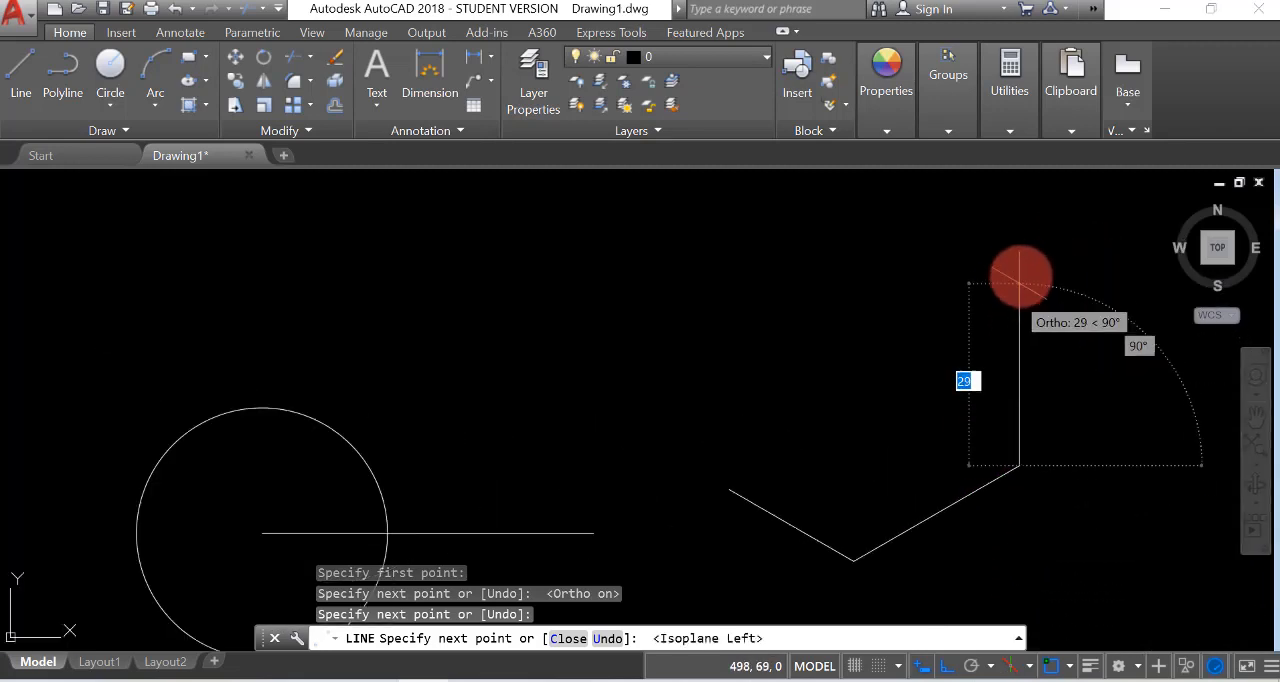
pyautogui.click(1019, 275)
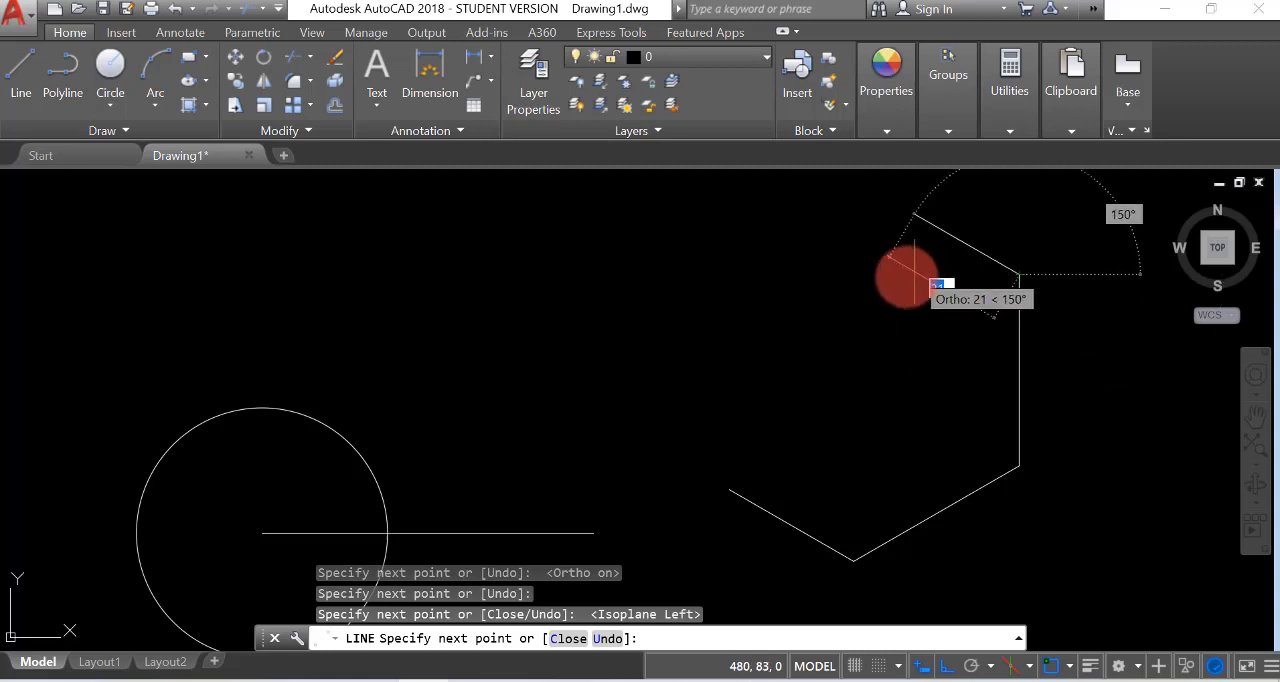
pyautogui.click(884, 248)
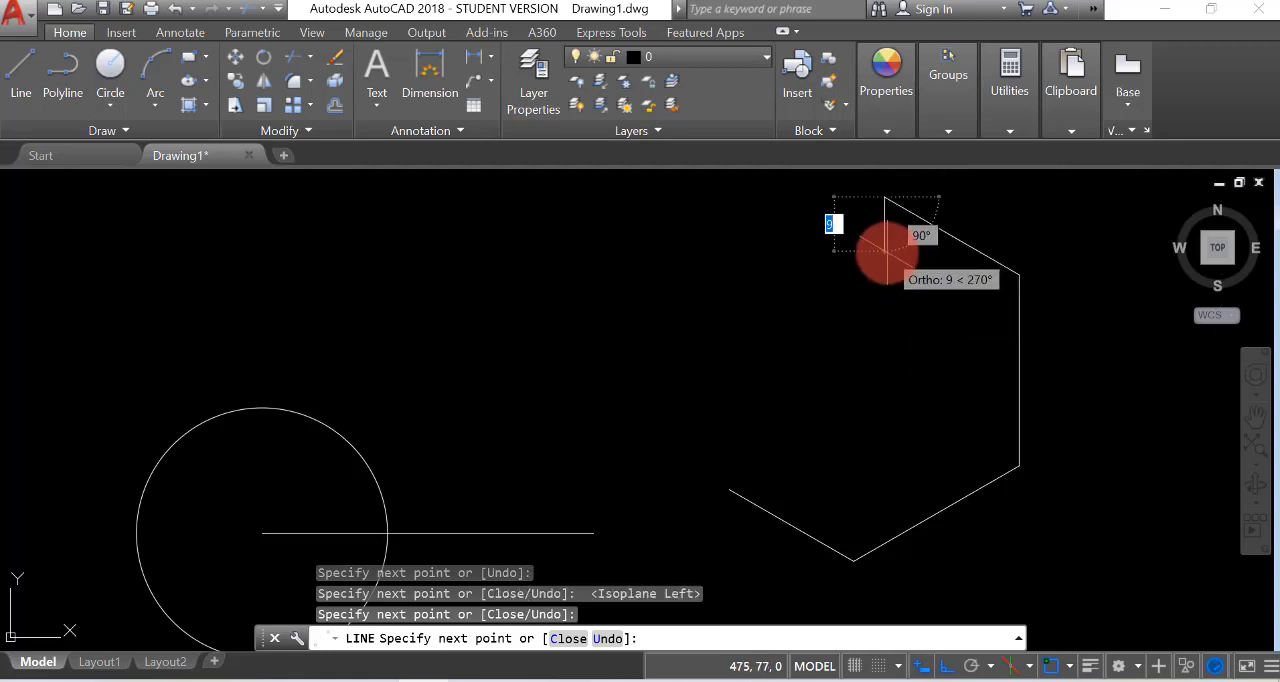
# Switch to isoplane Right, draw a segment about 37 units straight down, and close the outline at its starting point
pyautogui.click(1012, 665)
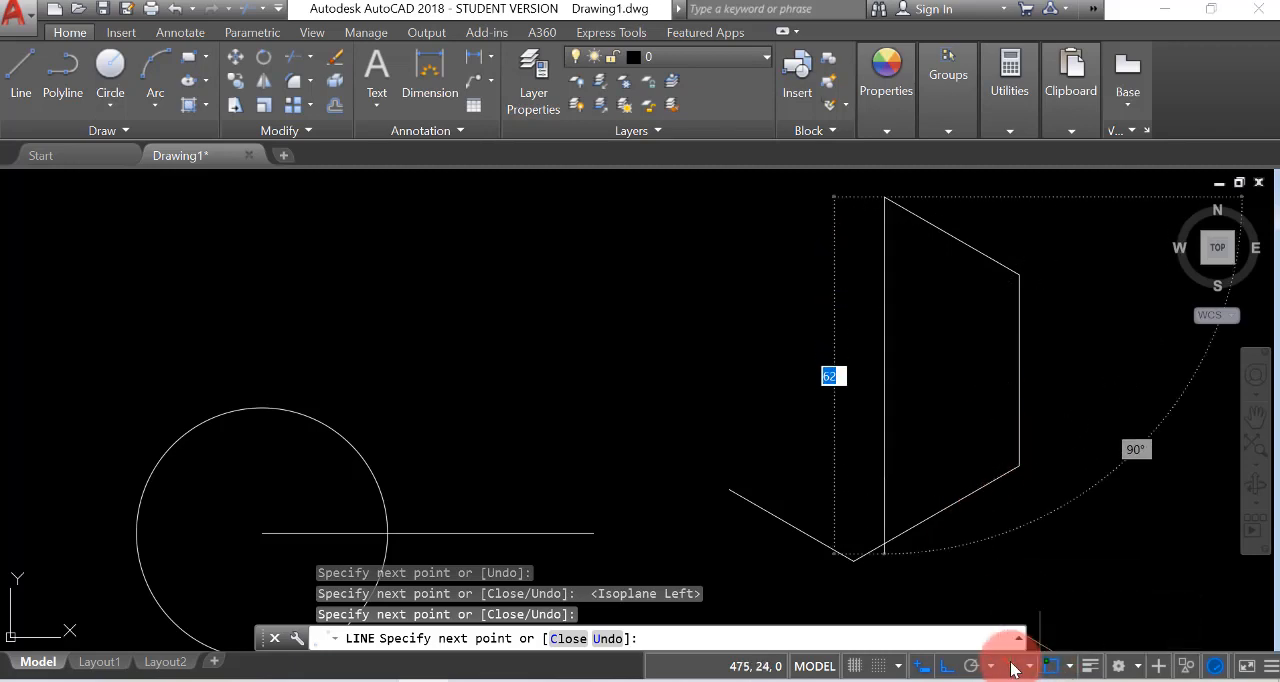
pyautogui.click(1028, 667)
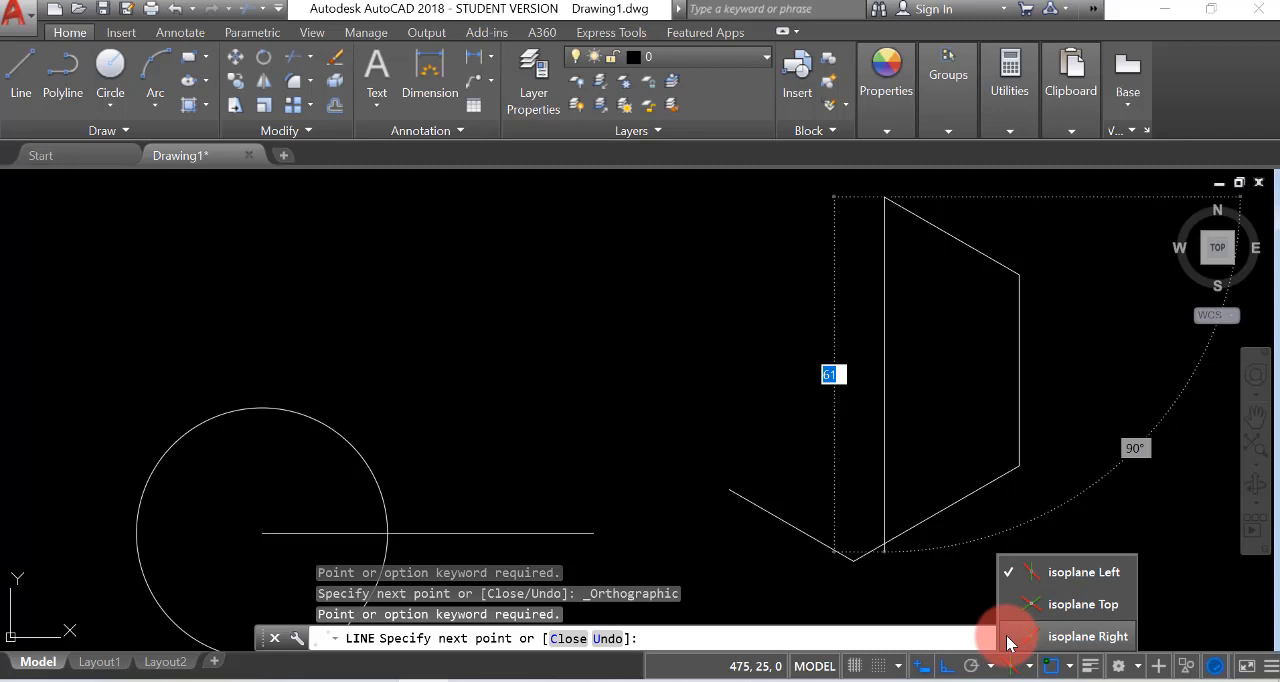
pyautogui.click(1008, 638)
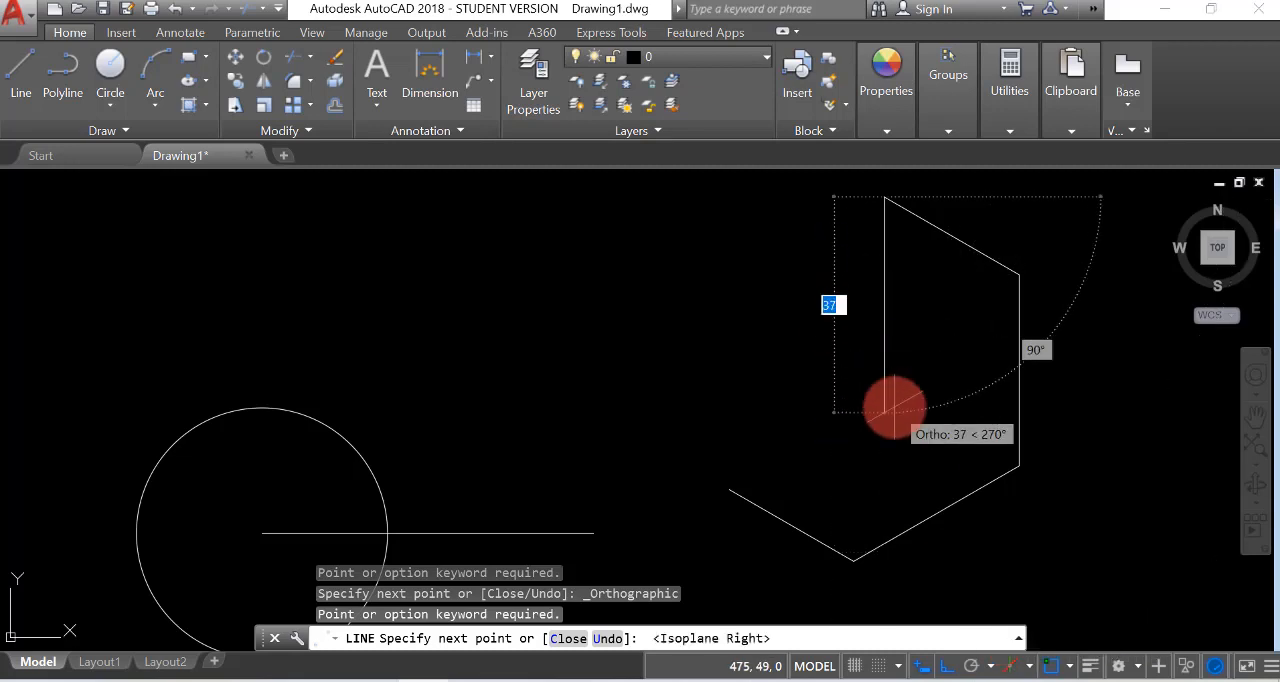
pyautogui.click(889, 409)
pyautogui.click(746, 490)
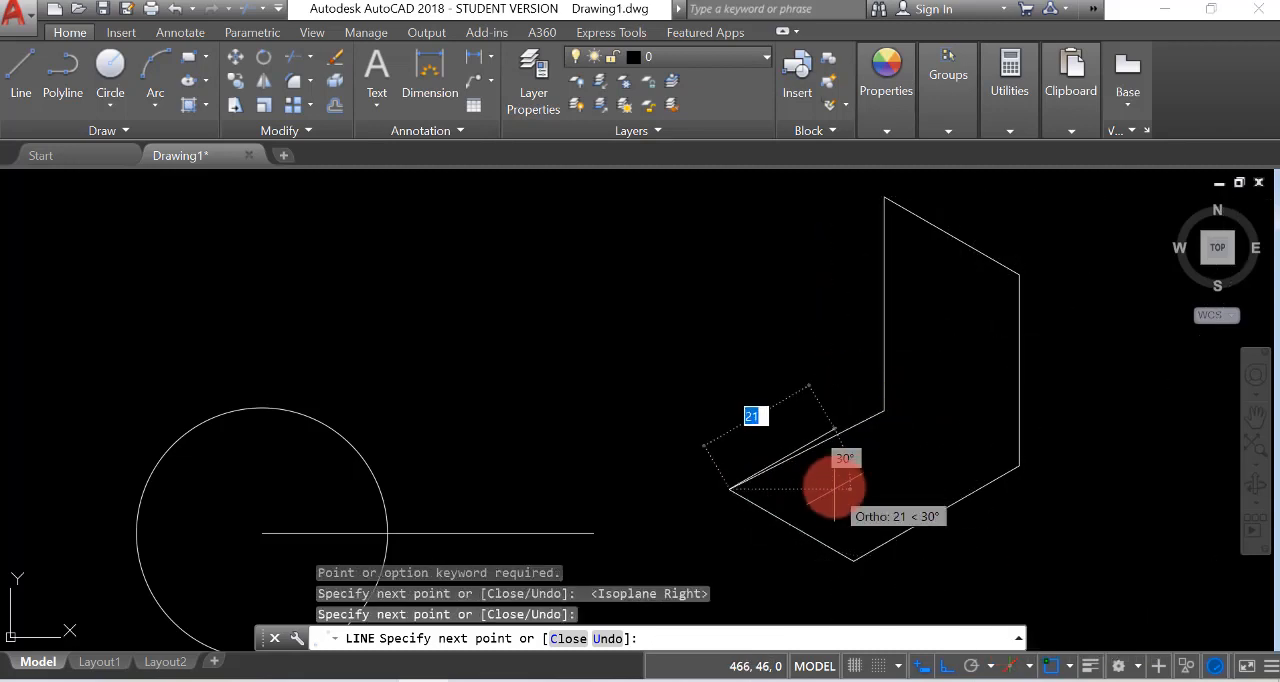
pyautogui.press('Return')
# In isoplane Top, draw two connected 50-unit lines right of the first isometric outline, one at 330° and one at 30°
pyautogui.scroll(-6, 524, 406)
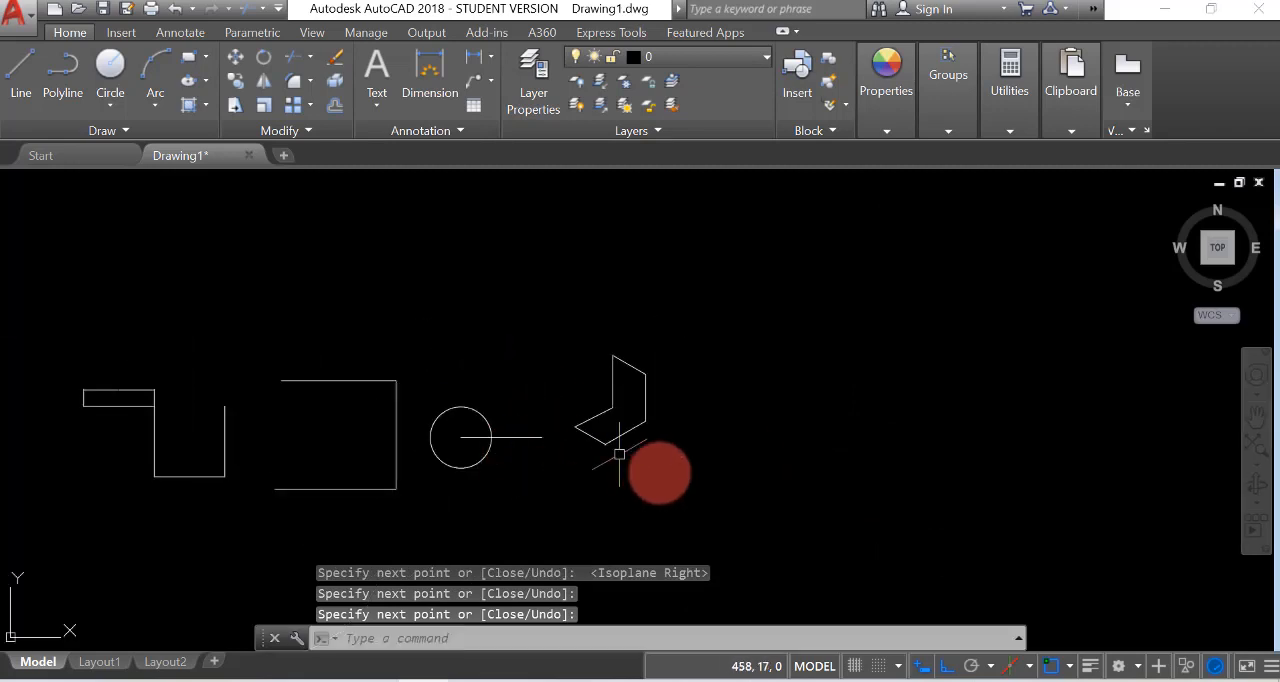
pyautogui.scroll(2, 730, 405)
pyautogui.scroll(2, 730, 405)
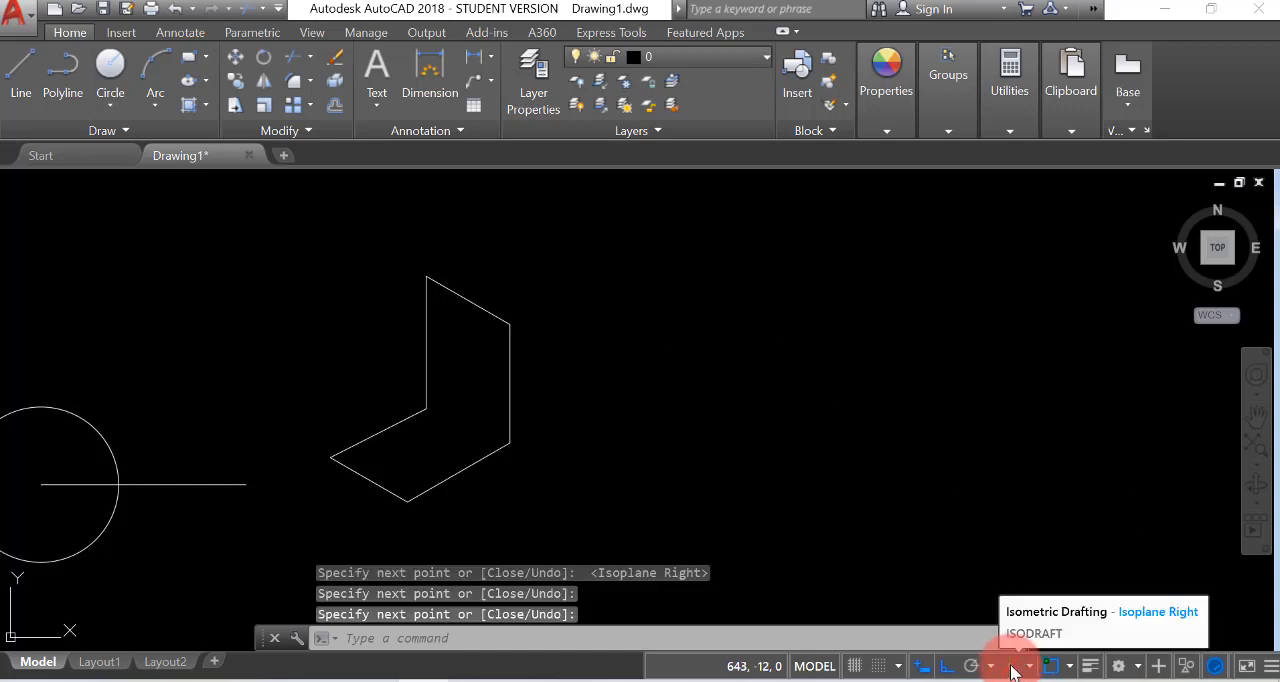
pyautogui.click(20, 77)
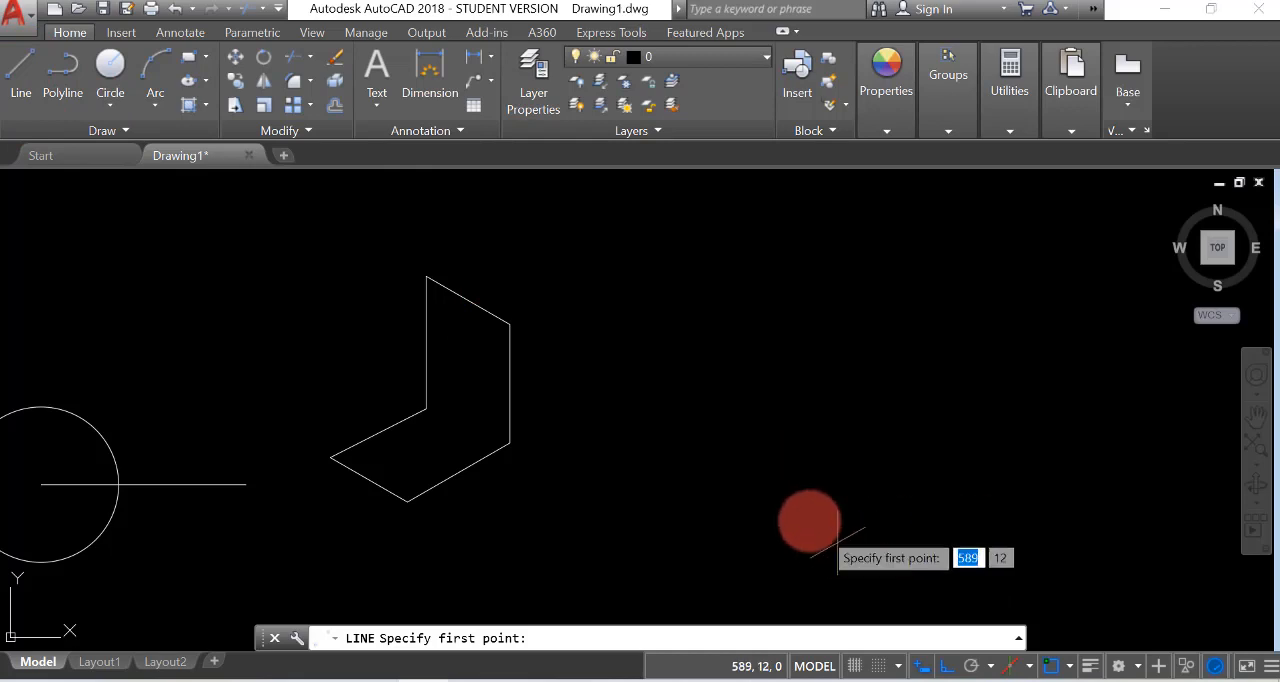
pyautogui.click(1029, 666)
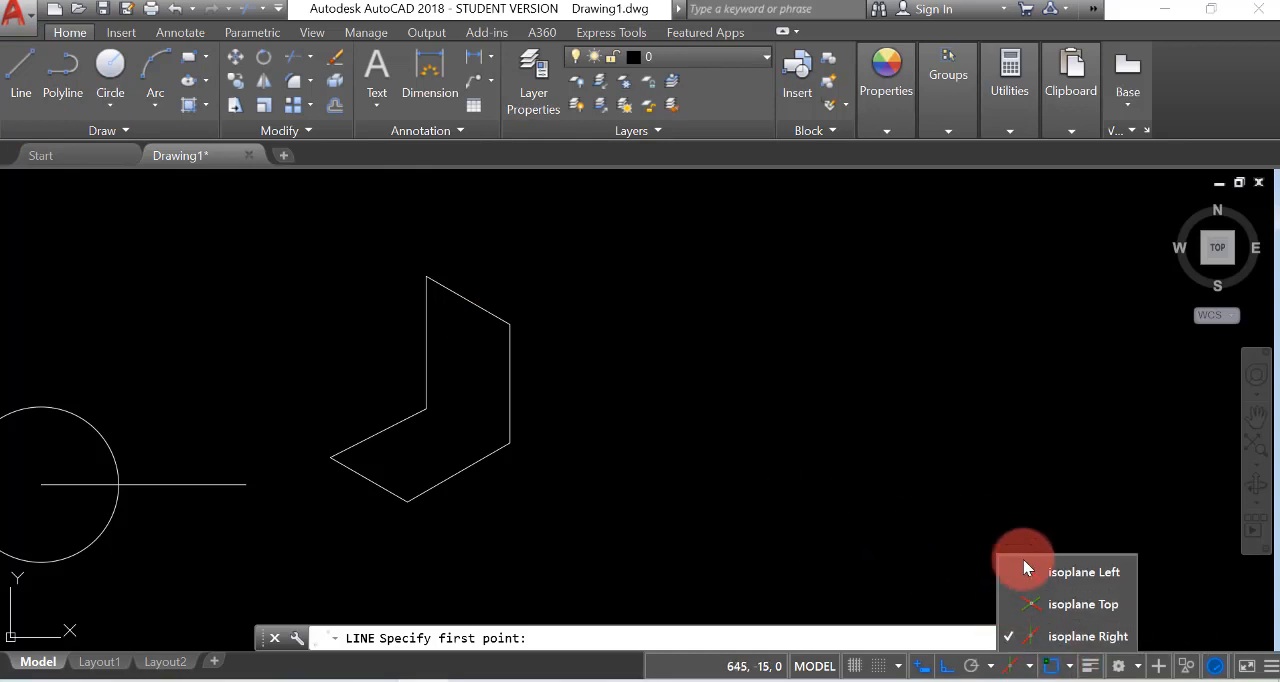
pyautogui.click(1006, 605)
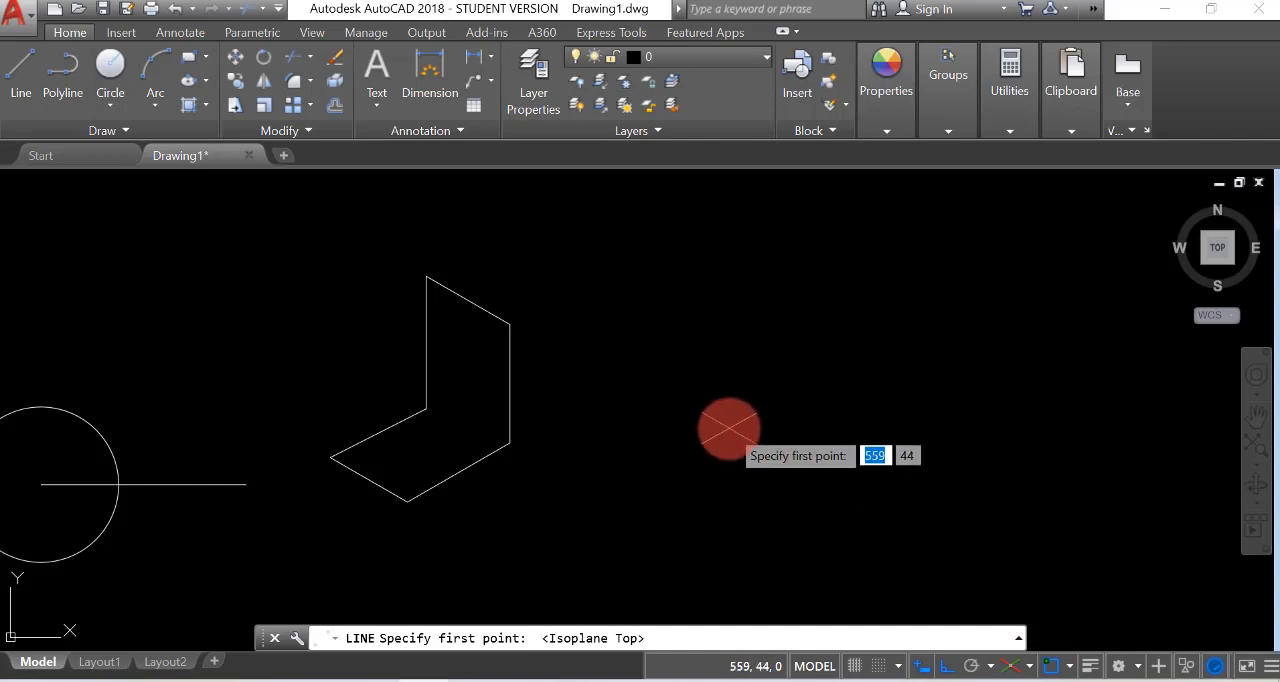
pyautogui.click(730, 428)
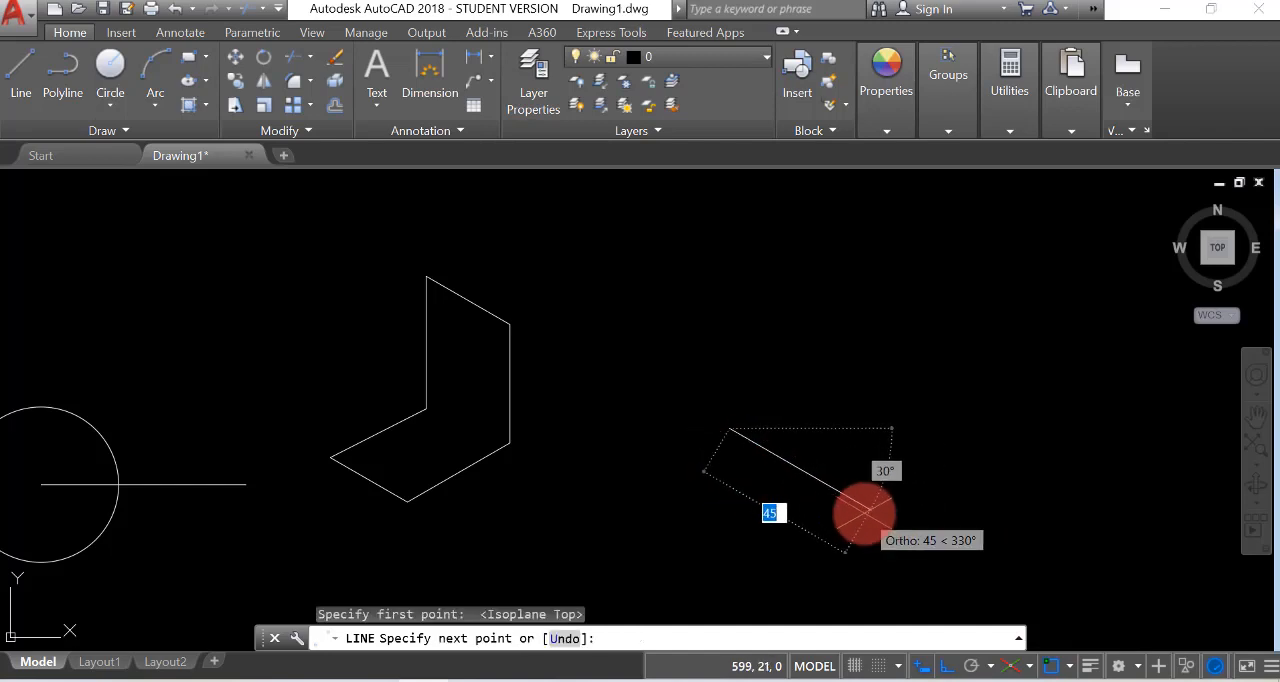
pyautogui.write('50')
pyautogui.press('Return')
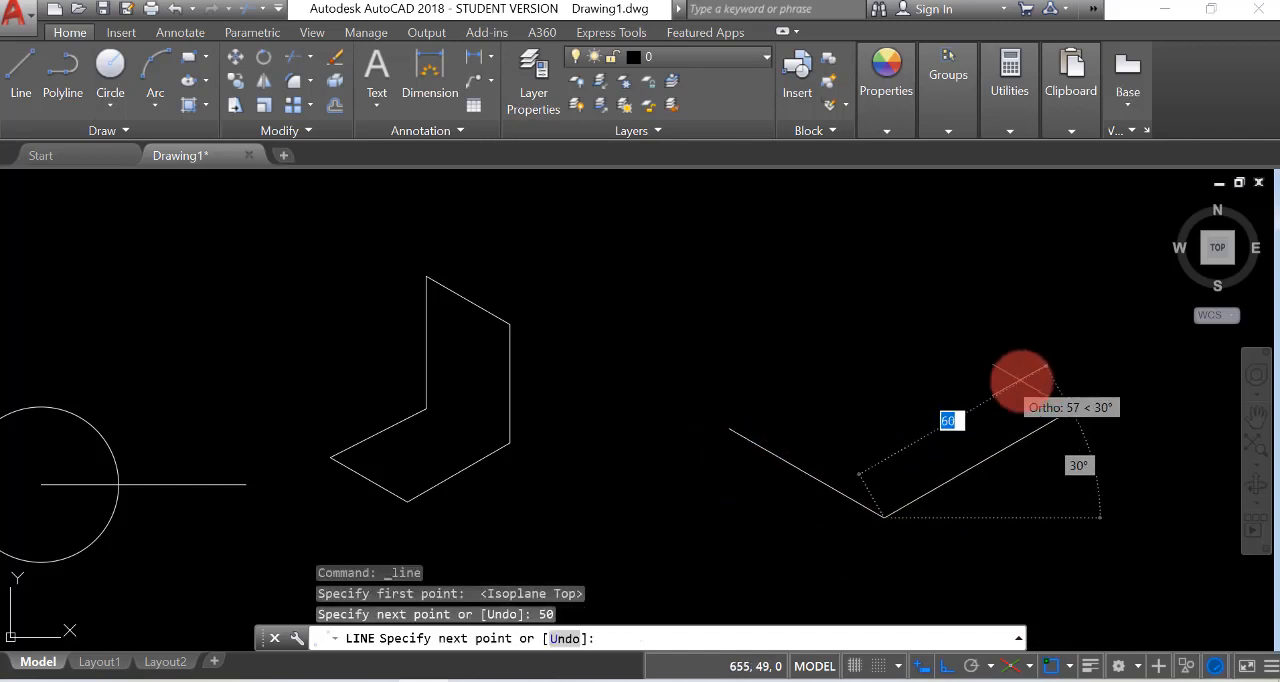
pyautogui.write('5')
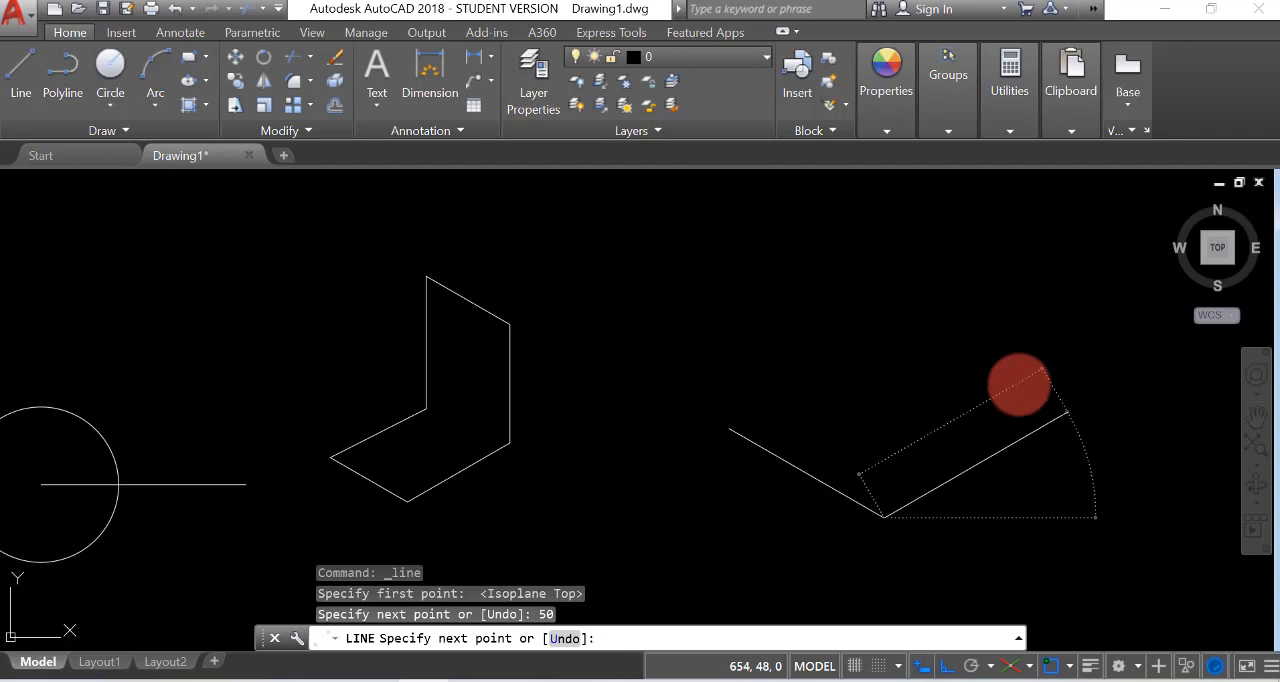
pyautogui.write('0')
pyautogui.press('Return')
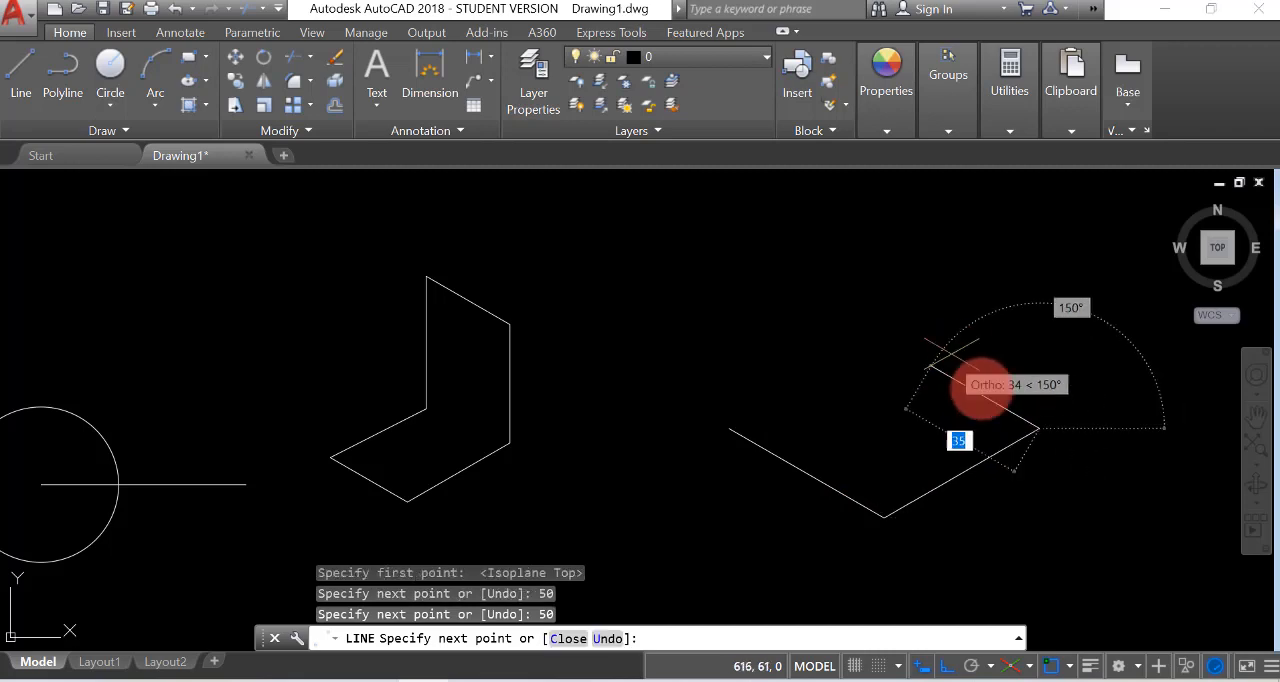
# Switch to isoplane Left and continue with a 50-unit segment straight up and a 50-unit segment at 150°
pyautogui.click(1029, 665)
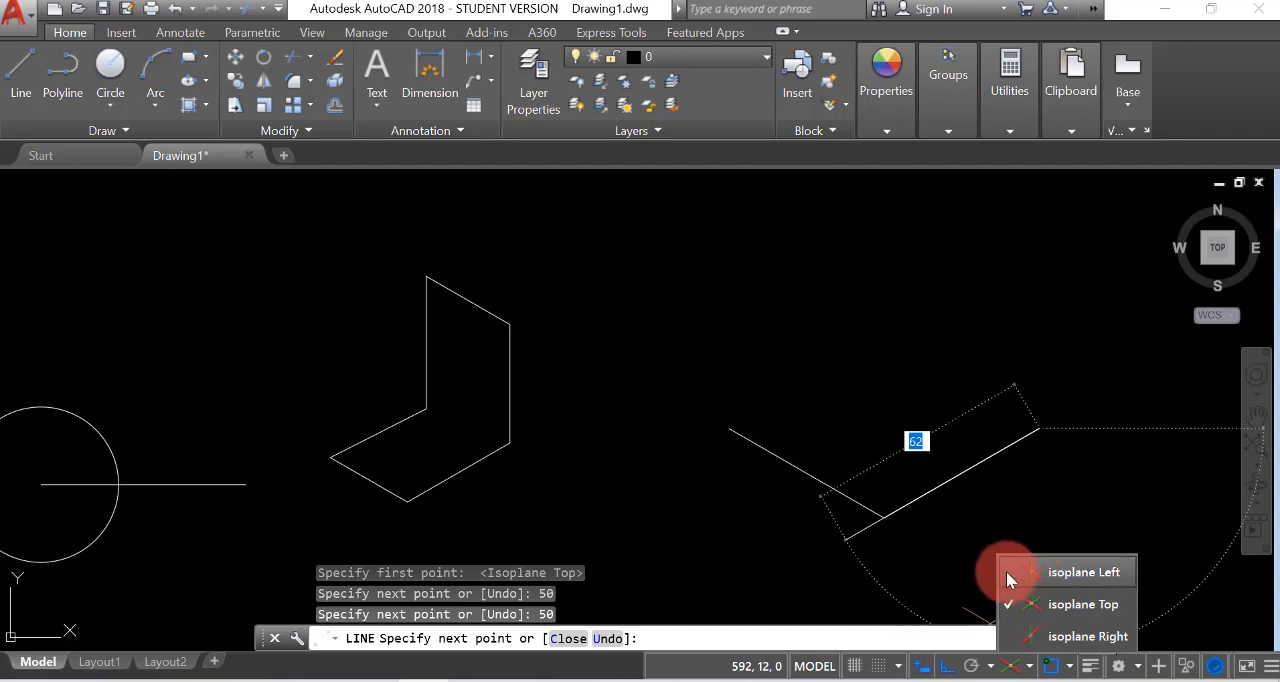
pyautogui.click(1006, 571)
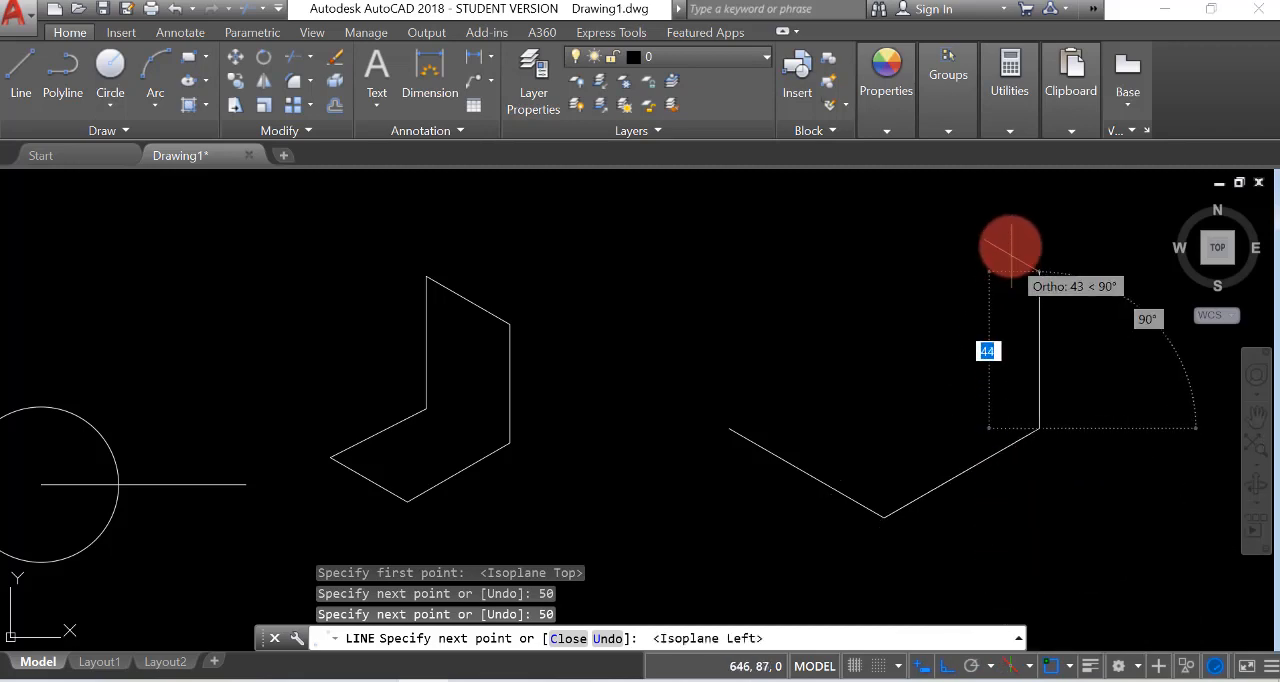
pyautogui.write('50')
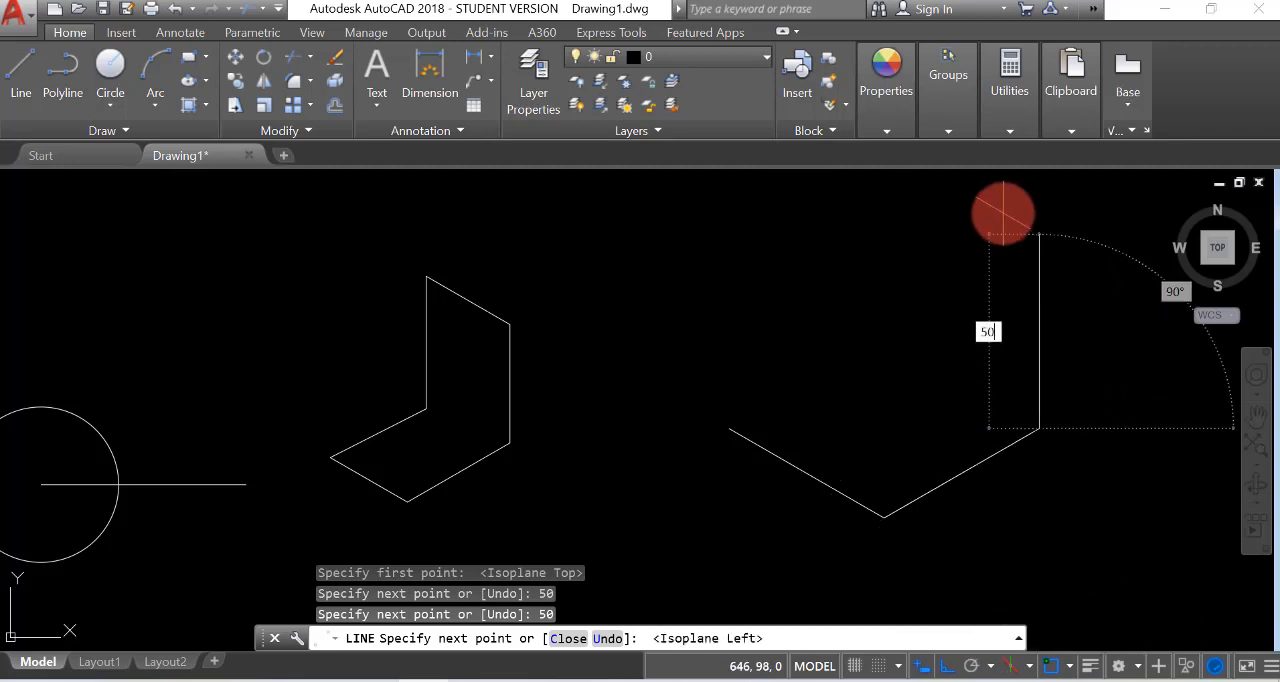
pyautogui.press('Return')
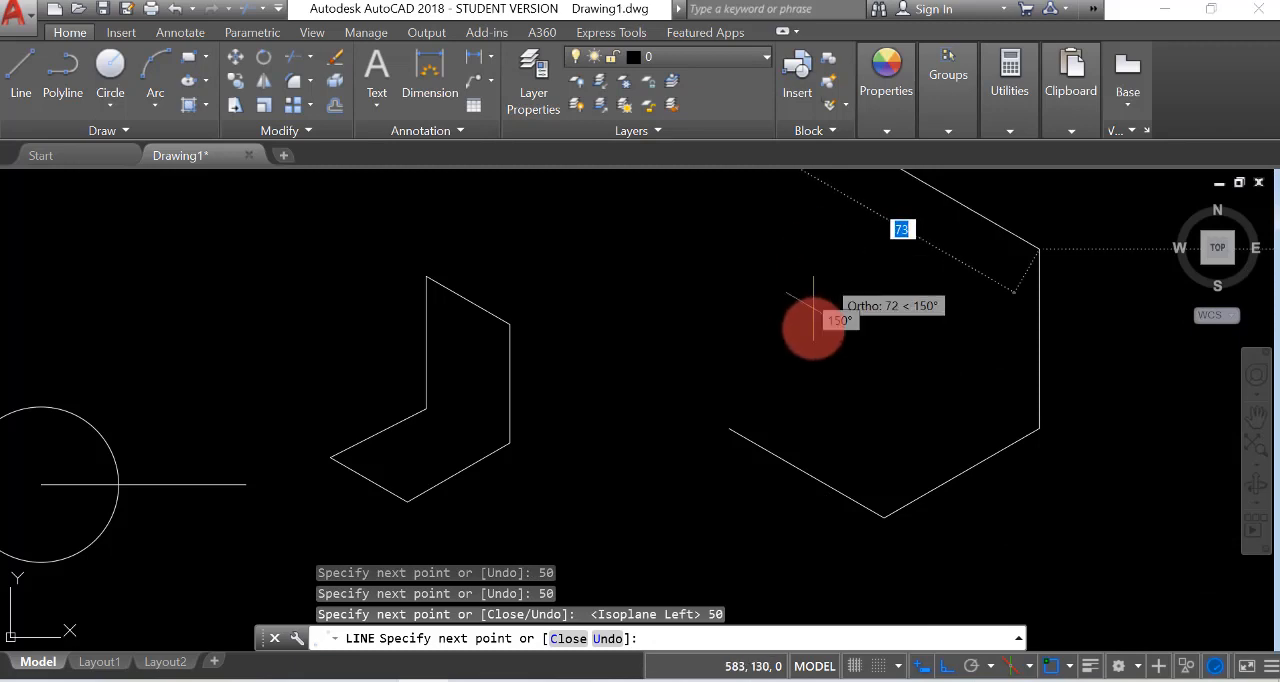
pyautogui.scroll(-3, 813, 318)
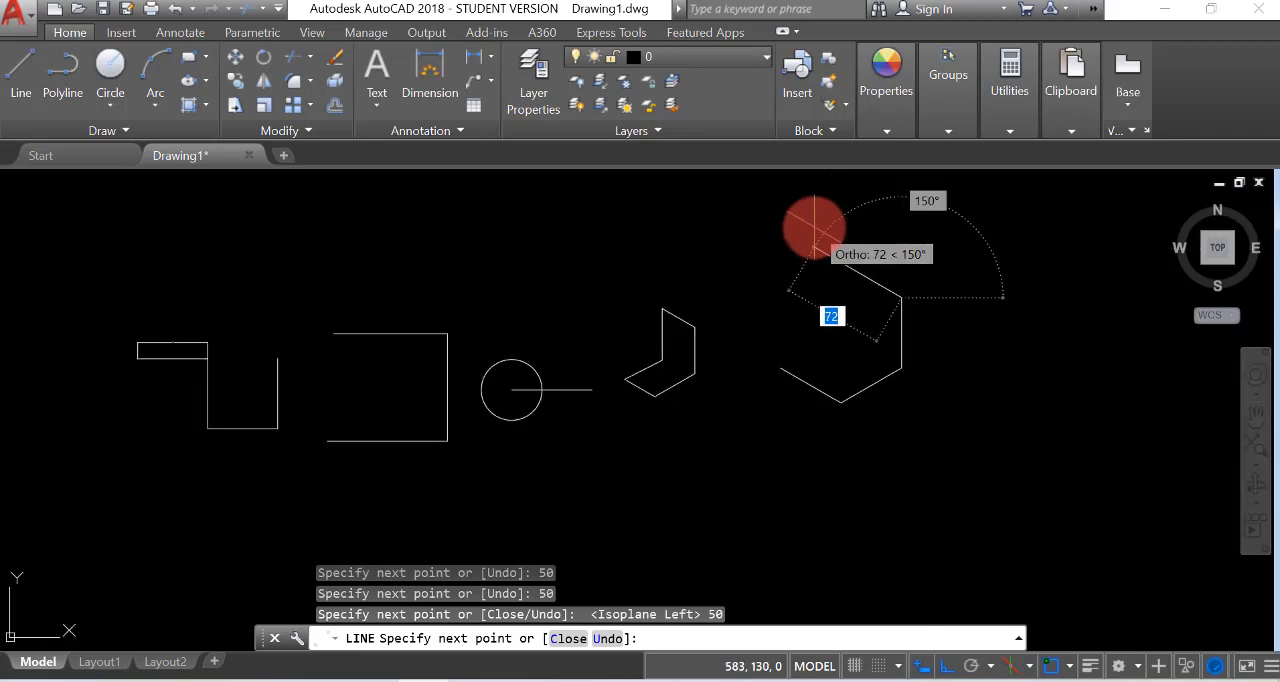
pyautogui.write('50')
pyautogui.press('Return')
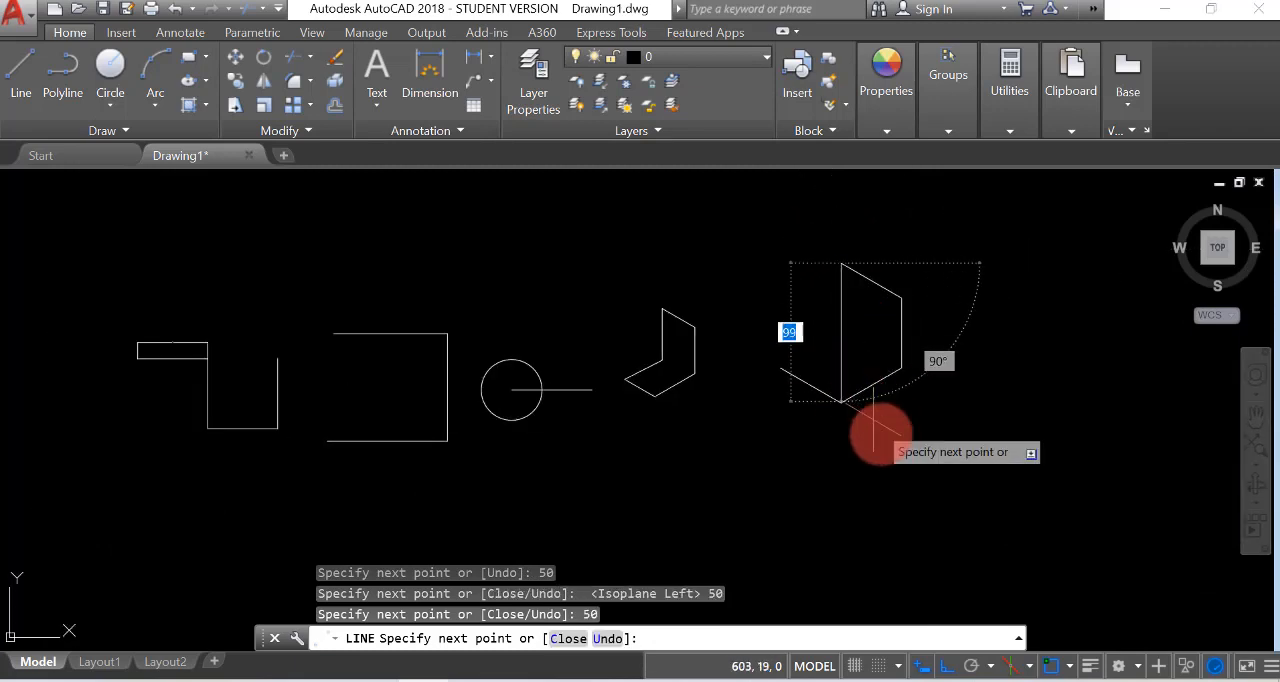
# Draw a 50-unit segment straight down, connect it to the lower end of the right vertical edge, and finish the line
pyautogui.scroll(4, 838, 352)
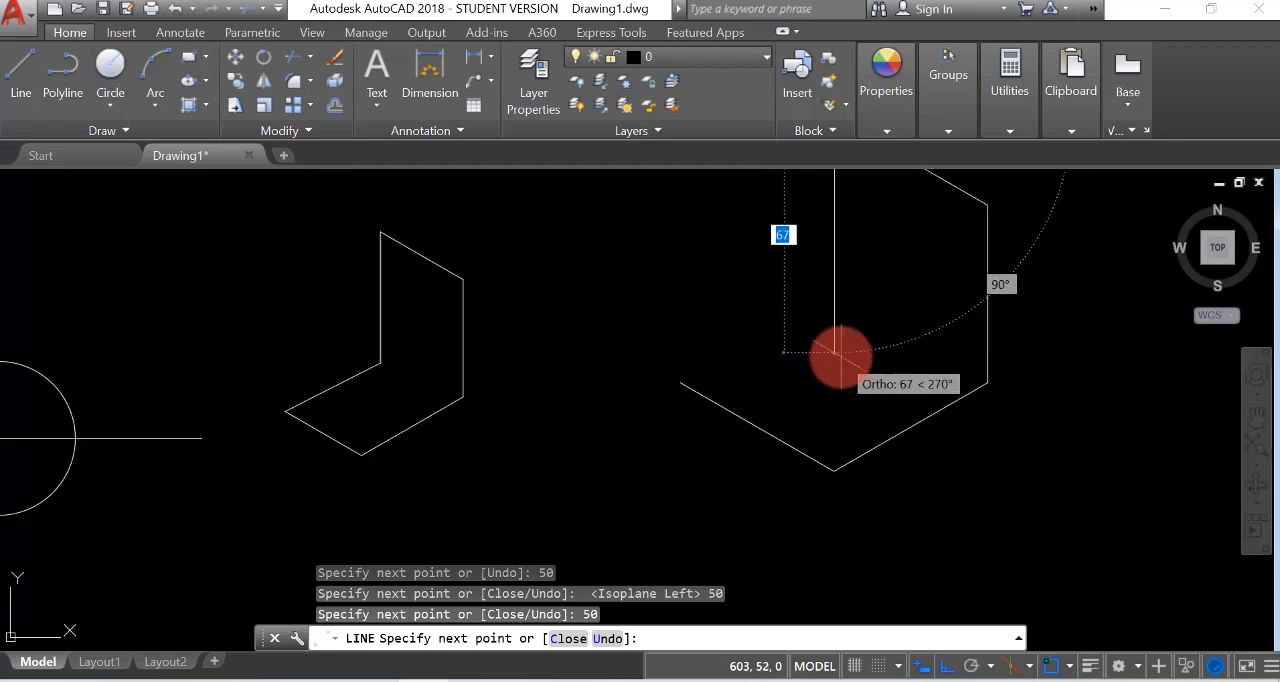
pyautogui.write('5')
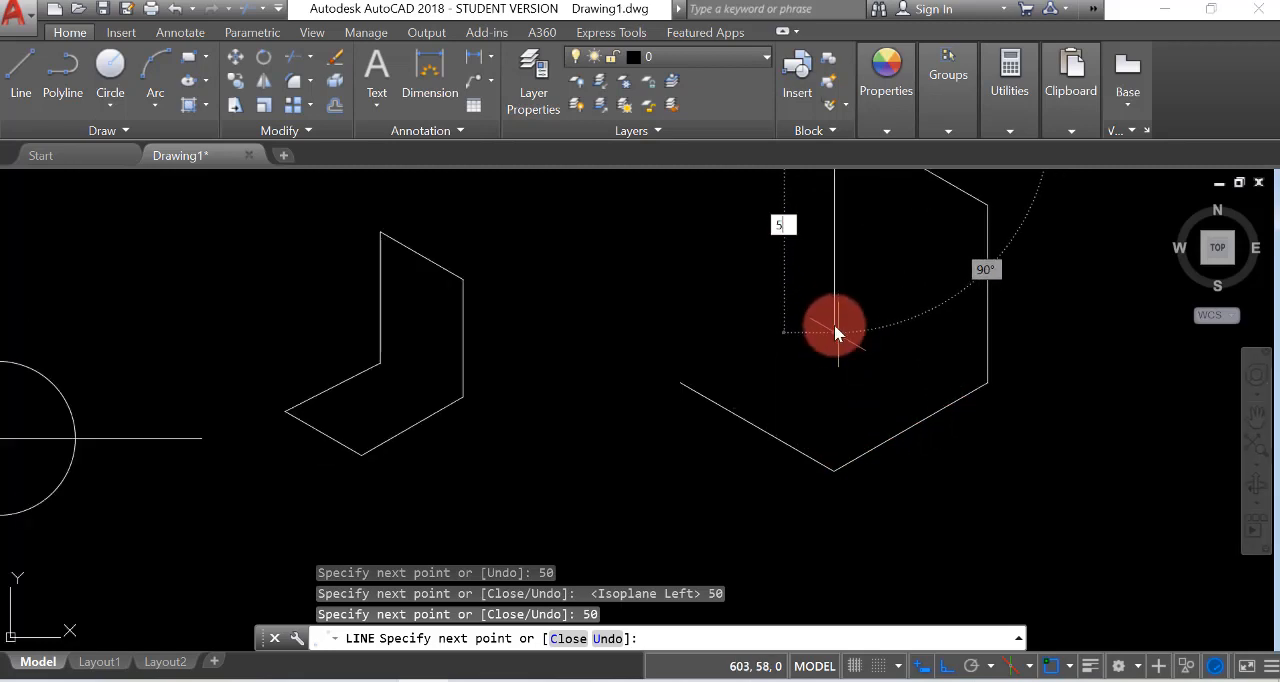
pyautogui.write('0')
pyautogui.press('Return')
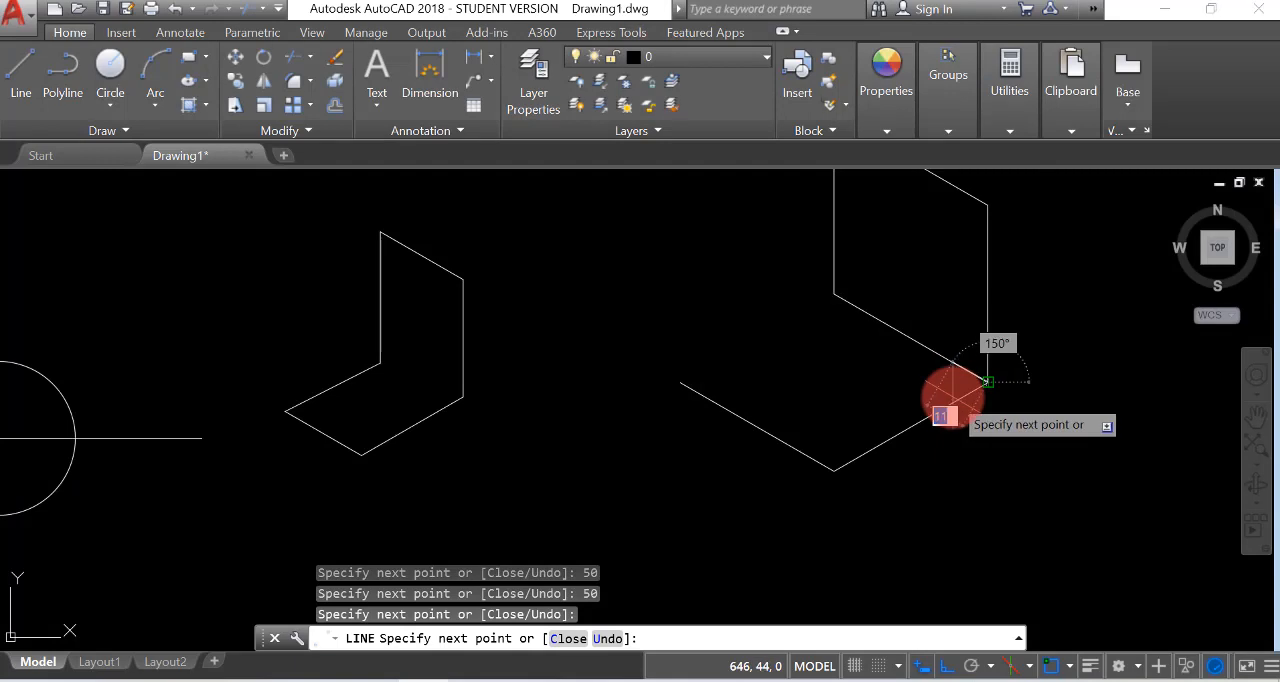
pyautogui.press('Return')
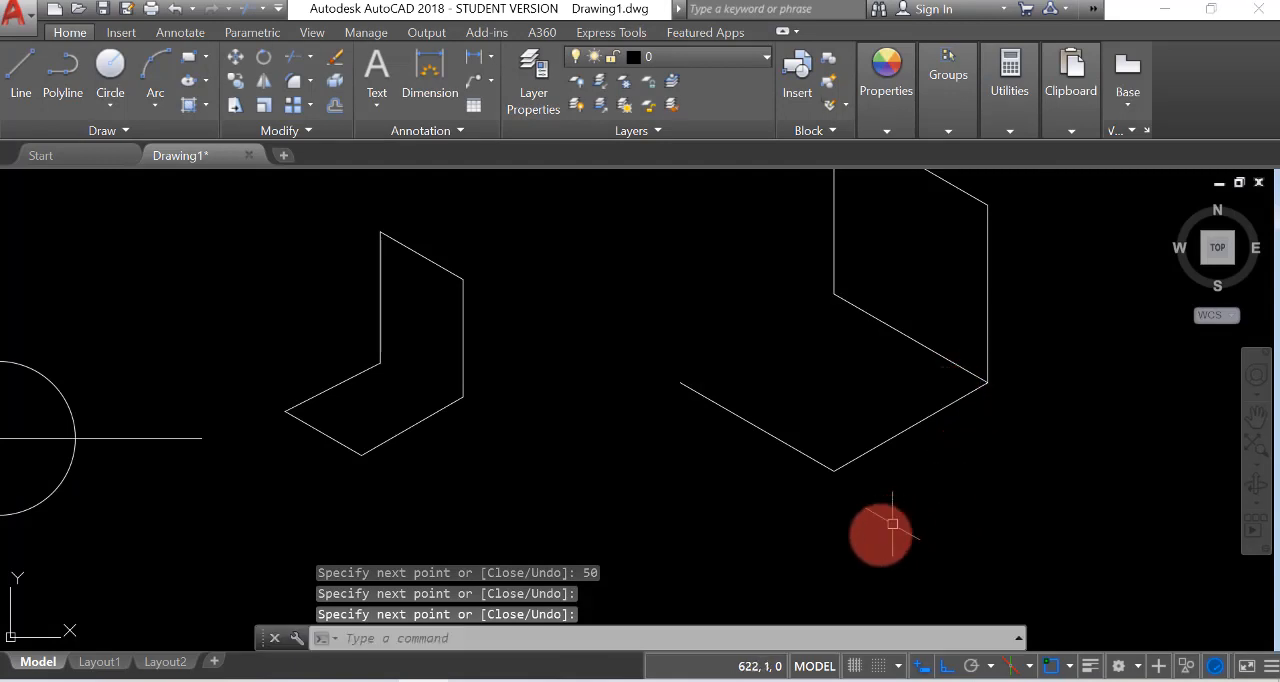
# Switch the isometric drafting plane to isoplane Right
pyautogui.click(1031, 667)
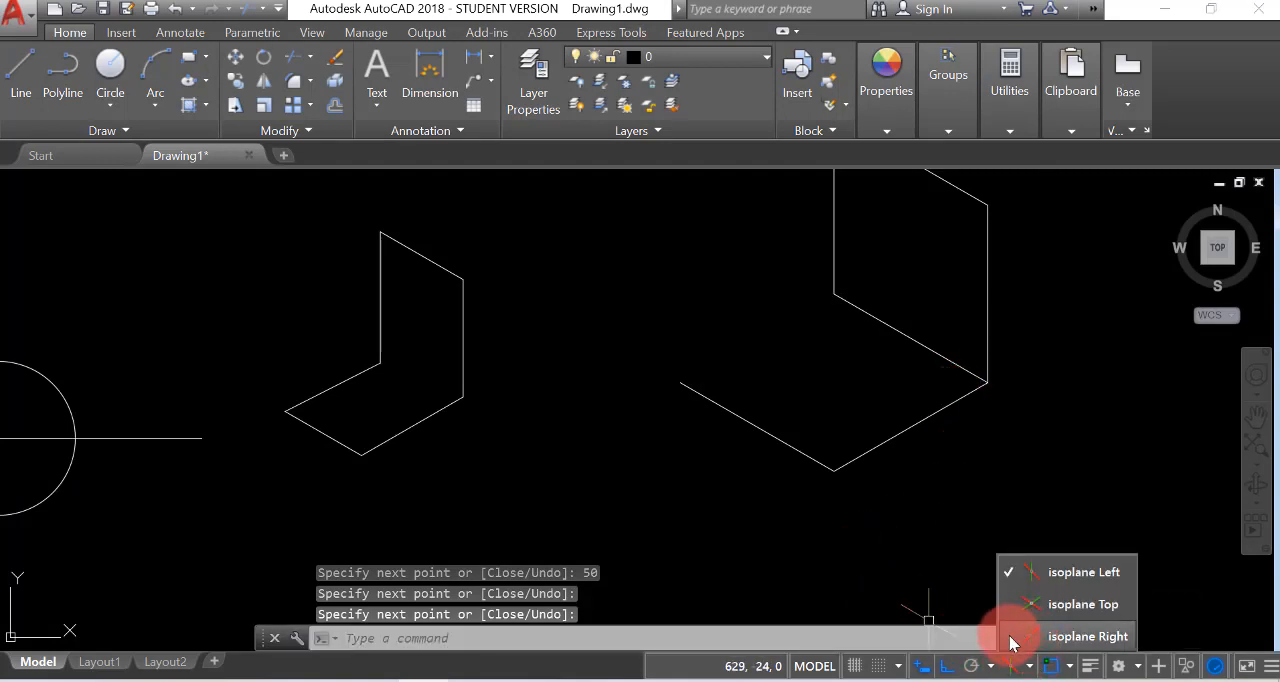
pyautogui.click(1012, 637)
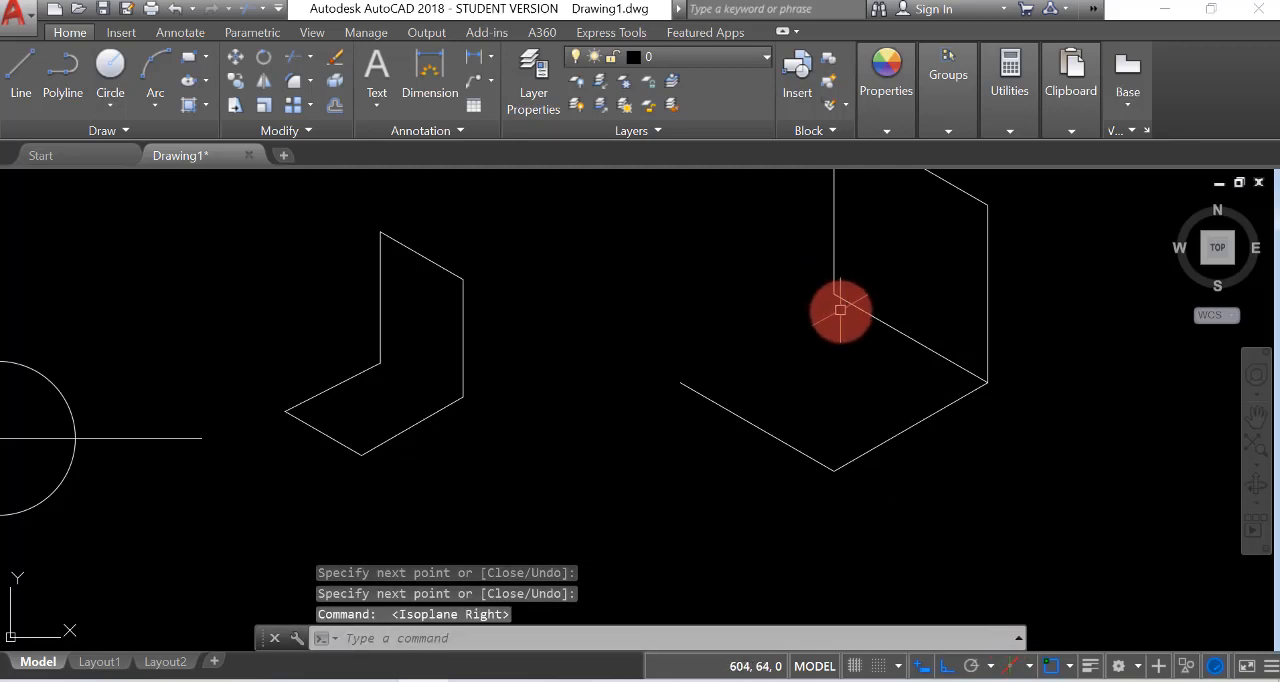
# Draw a line from the larger isometric shape's inner corner to its left corner, closing the bottom face
pyautogui.click(24, 68)
pyautogui.click(834, 295)
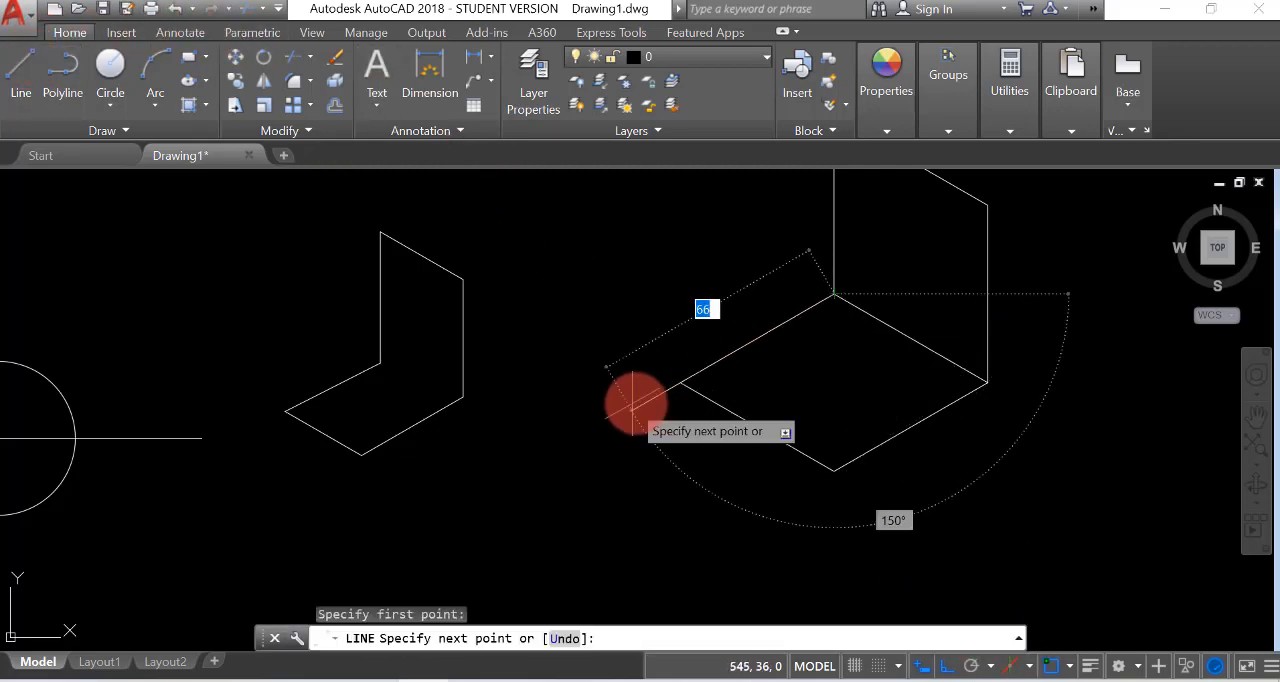
pyautogui.click(680, 383)
pyautogui.press('Return')
pyautogui.scroll(-2, 680, 385)
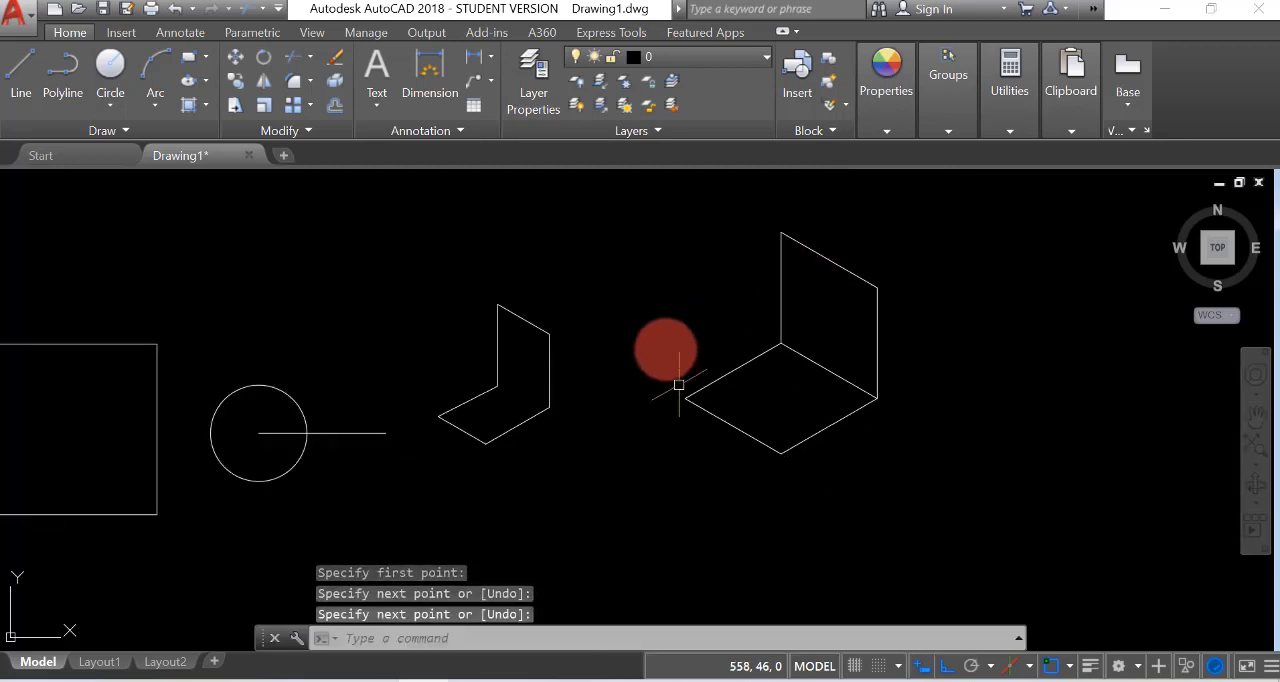
# Draw a 50-unit line straight up from the left corner and connect it to the top corner, completing the isometric box
pyautogui.press('Return')
pyautogui.click(685, 398)
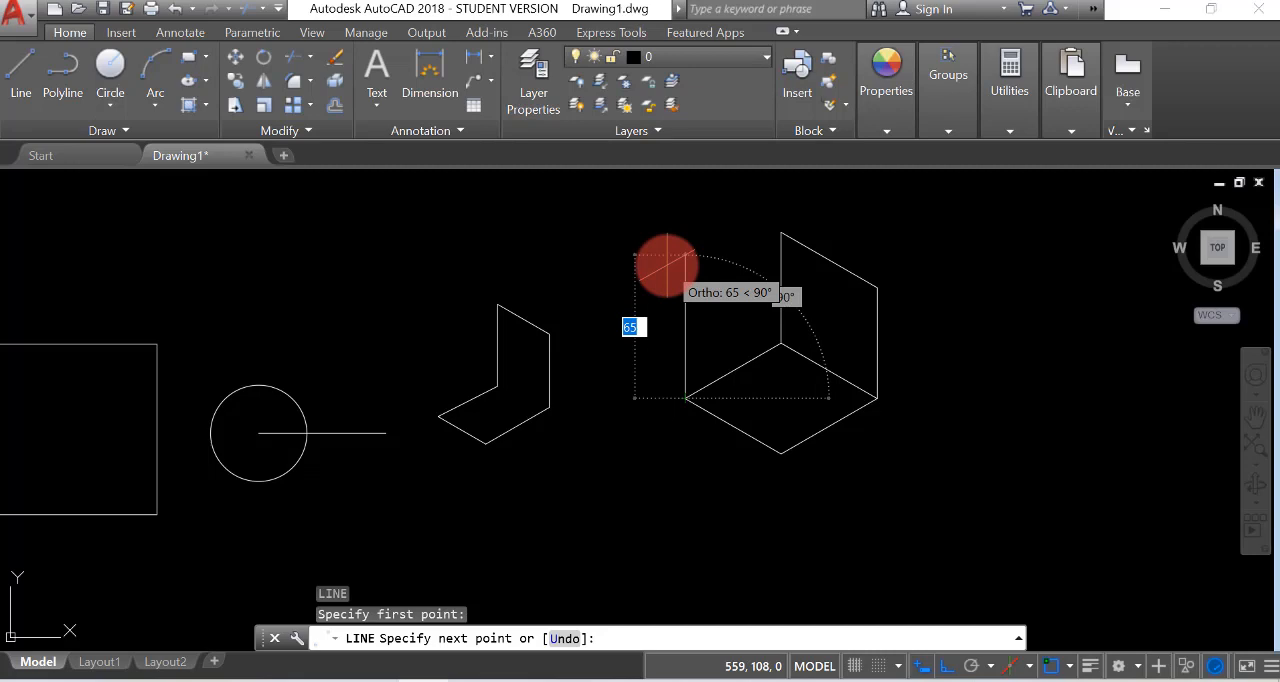
pyautogui.write('50')
pyautogui.press('Return')
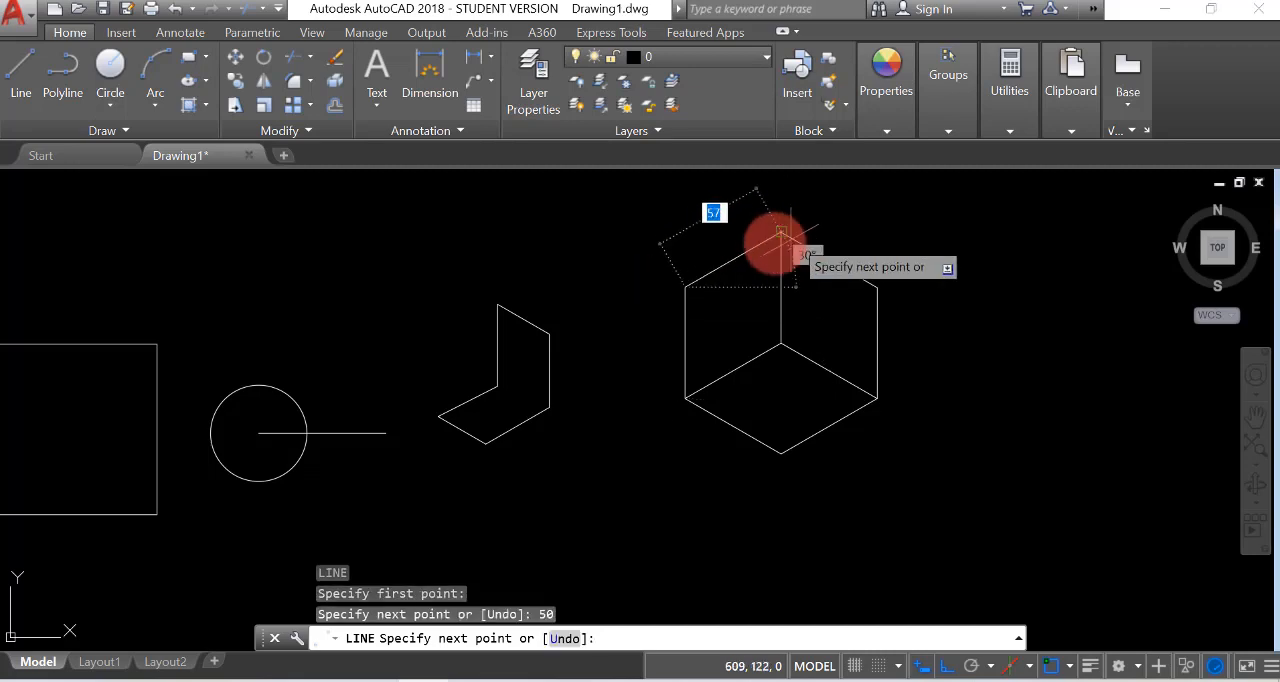
pyautogui.click(781, 232)
pyautogui.press('Return')
pyautogui.scroll(-2, 766, 339)
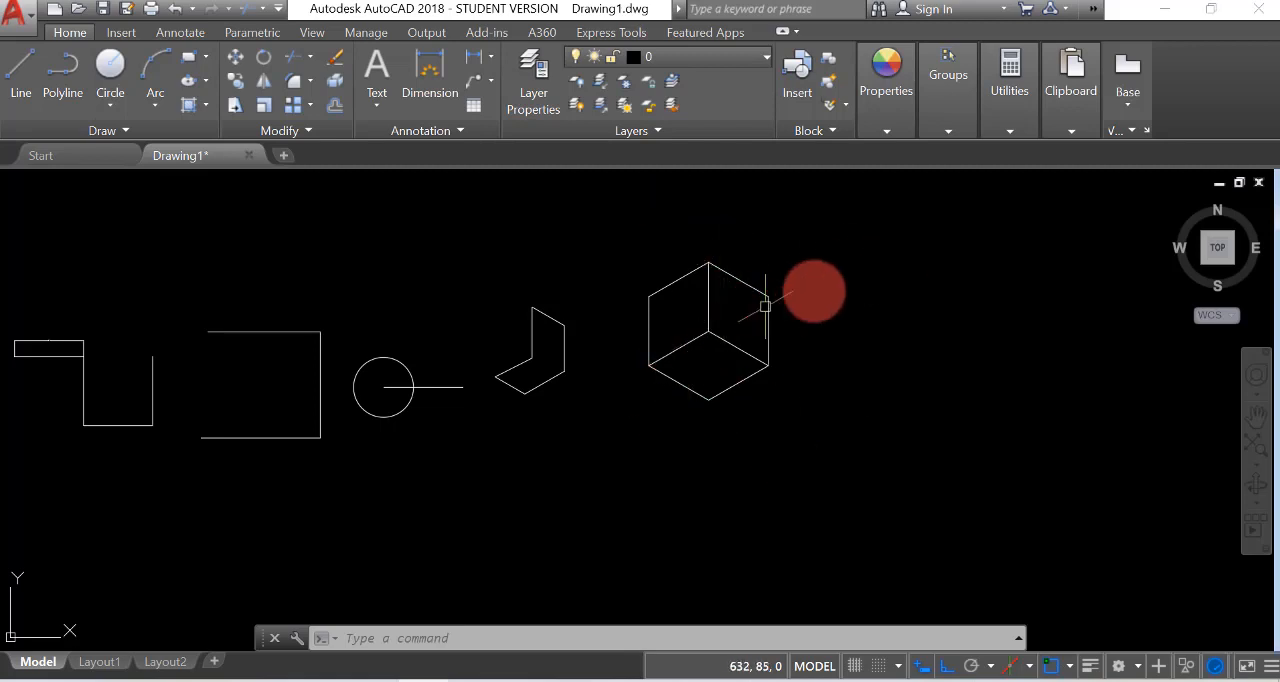
# View the list of available object snap modes for 2D reference points
pyautogui.scroll(4, 775, 270)
pyautogui.scroll(-2, 665, 400)
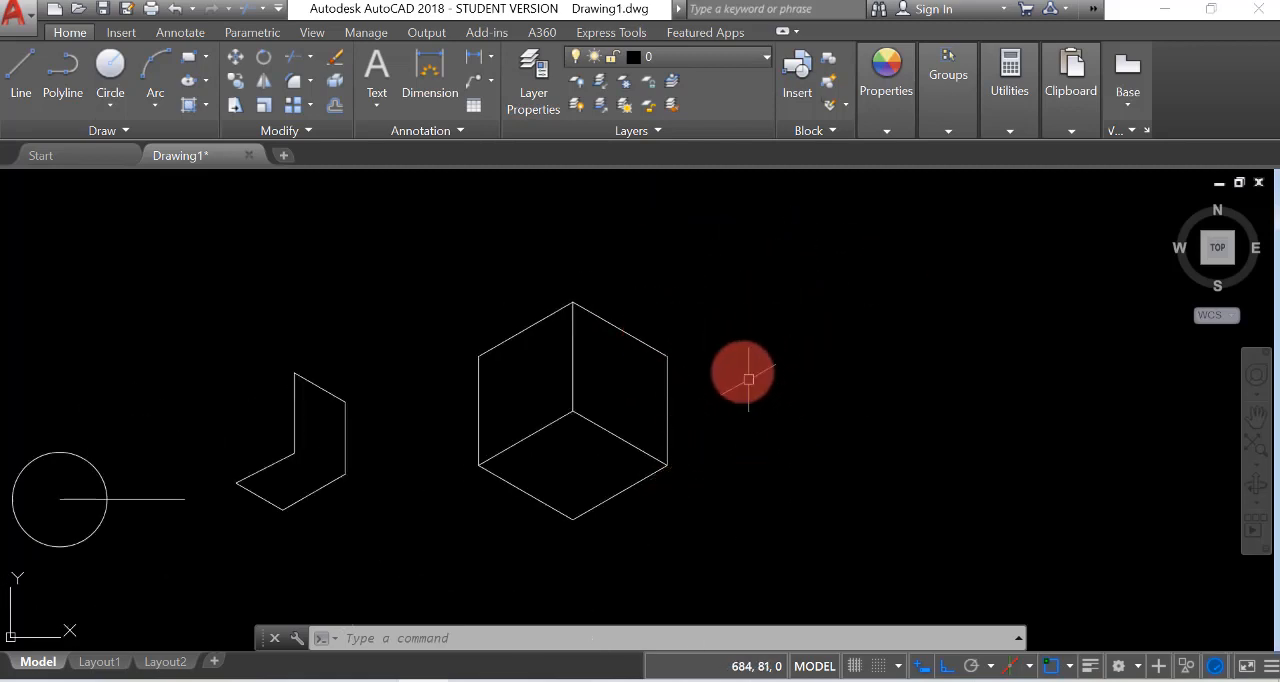
pyautogui.scroll(2, 745, 370)
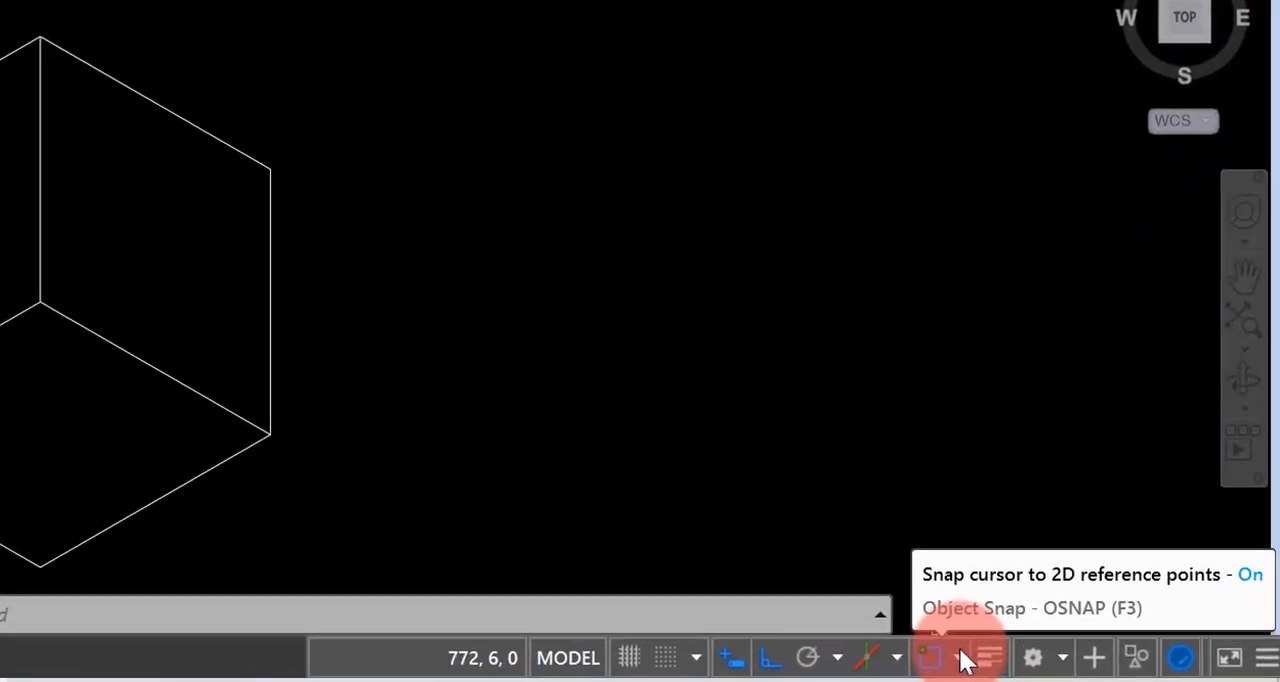
pyautogui.click(960, 658)
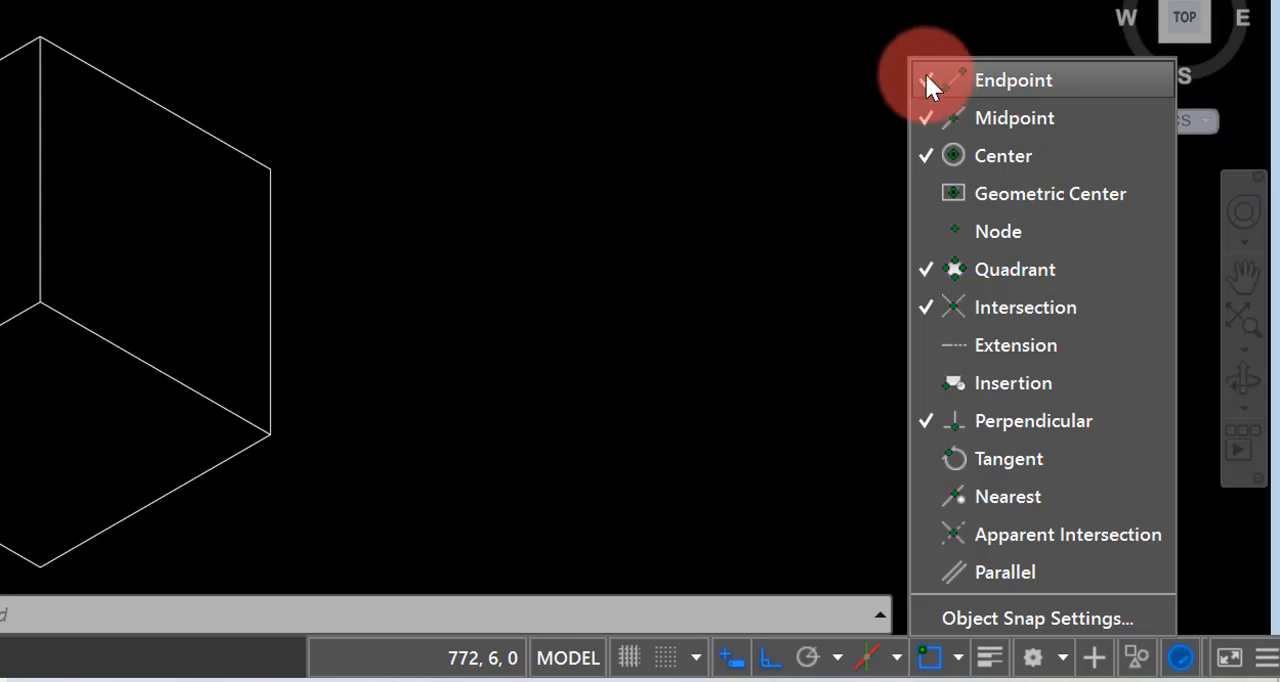
pyautogui.click(692, 75)
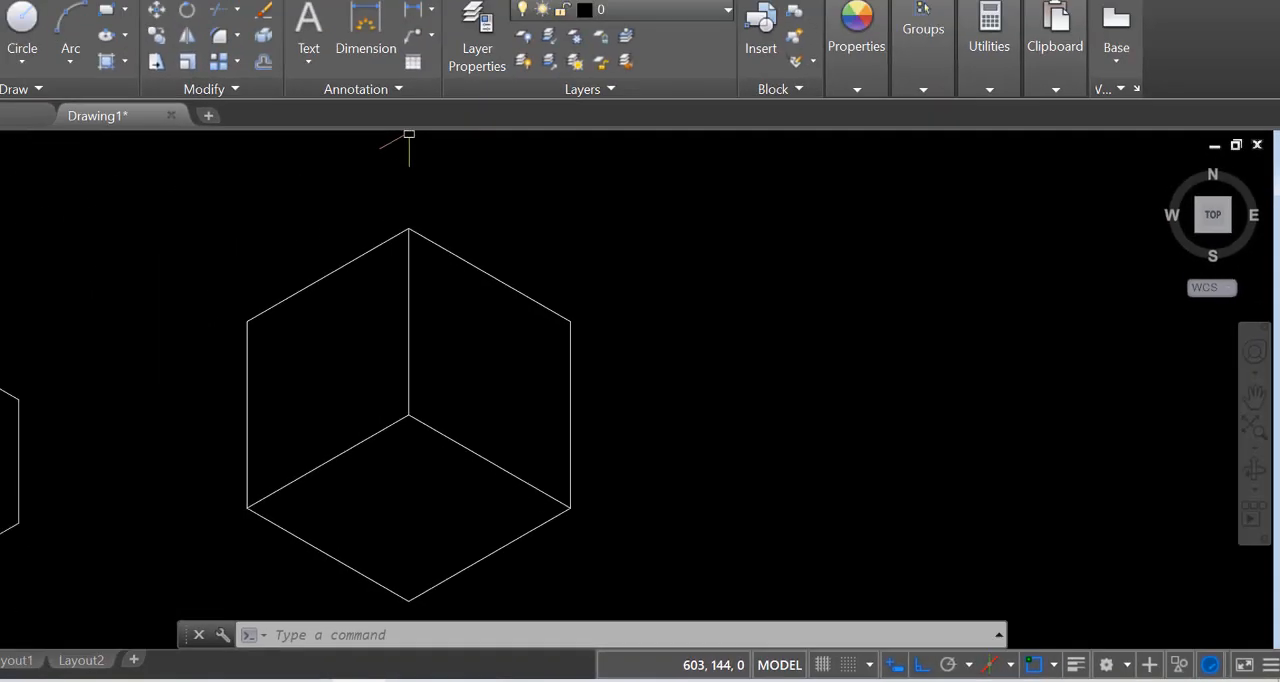
# Draw a line from the endpoint at the box's upper right corner to the midpoint of the inner vertical edge
pyautogui.click(20, 75)
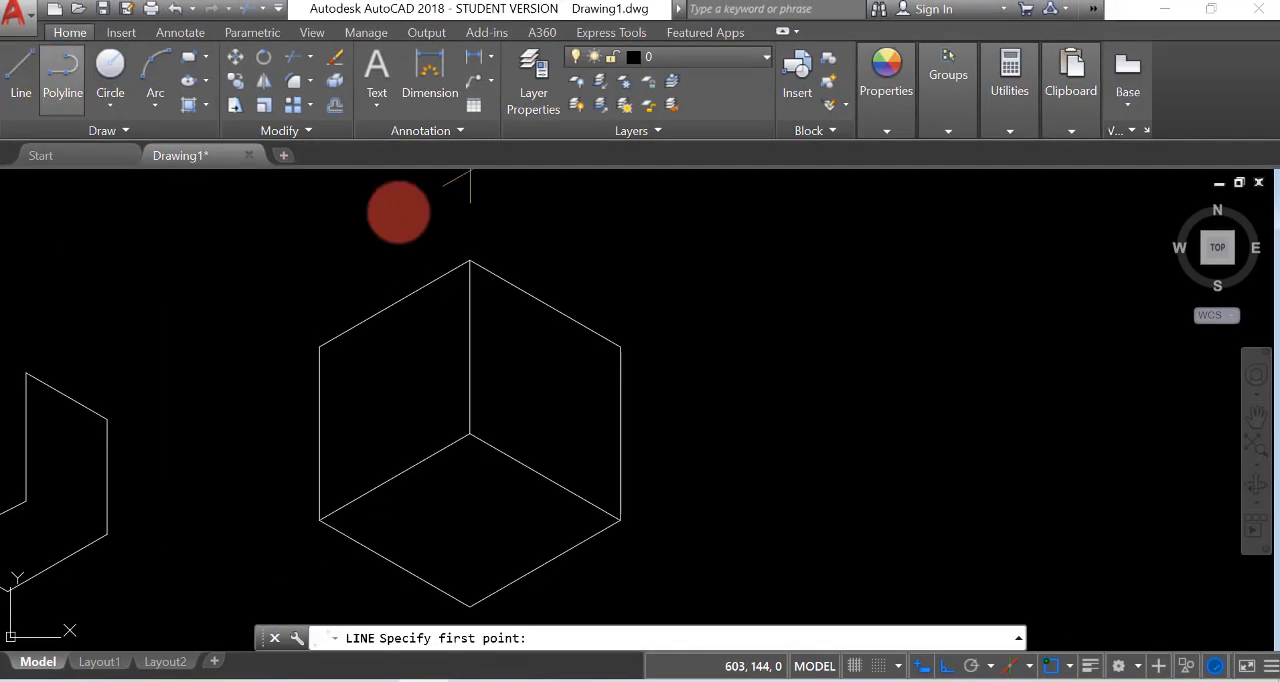
pyautogui.click(620, 347)
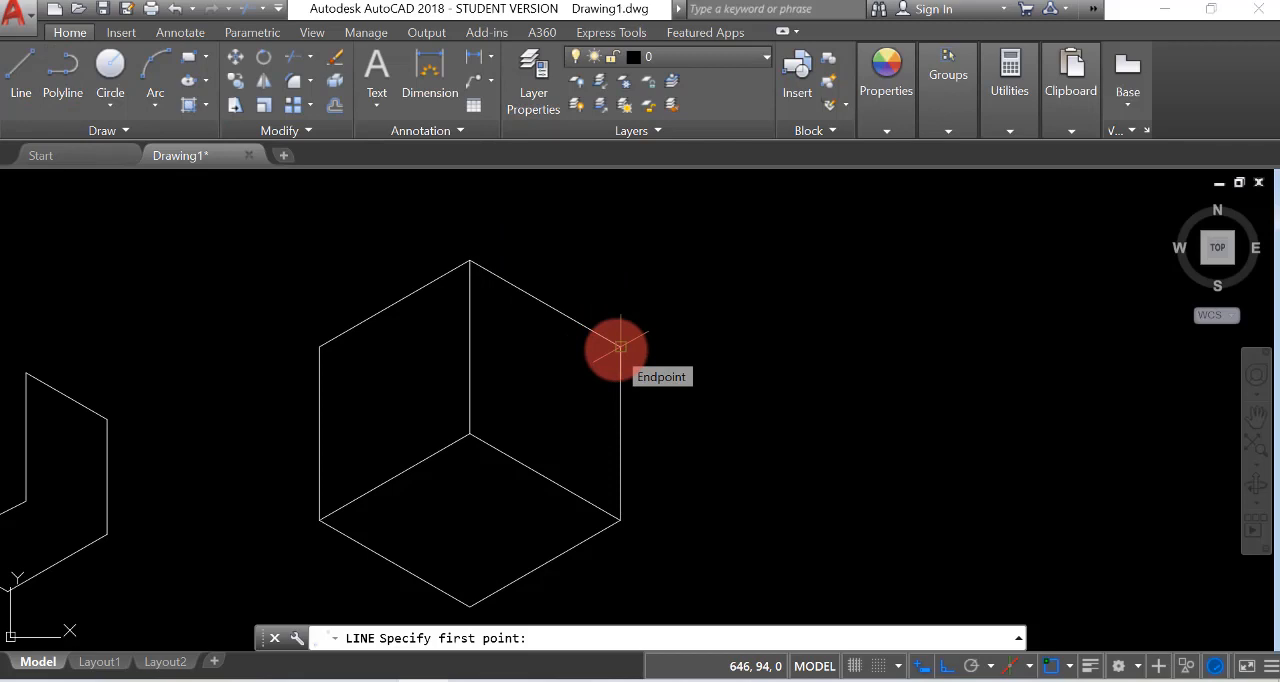
pyautogui.click(620, 347)
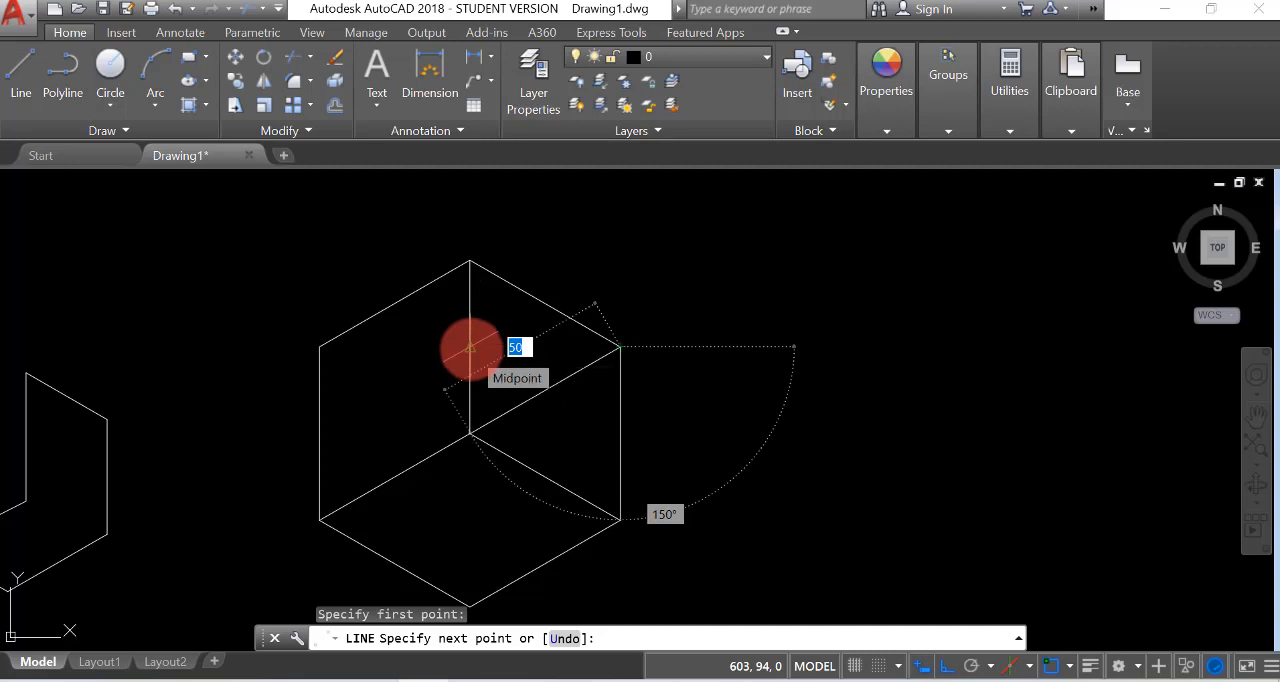
pyautogui.click(470, 347)
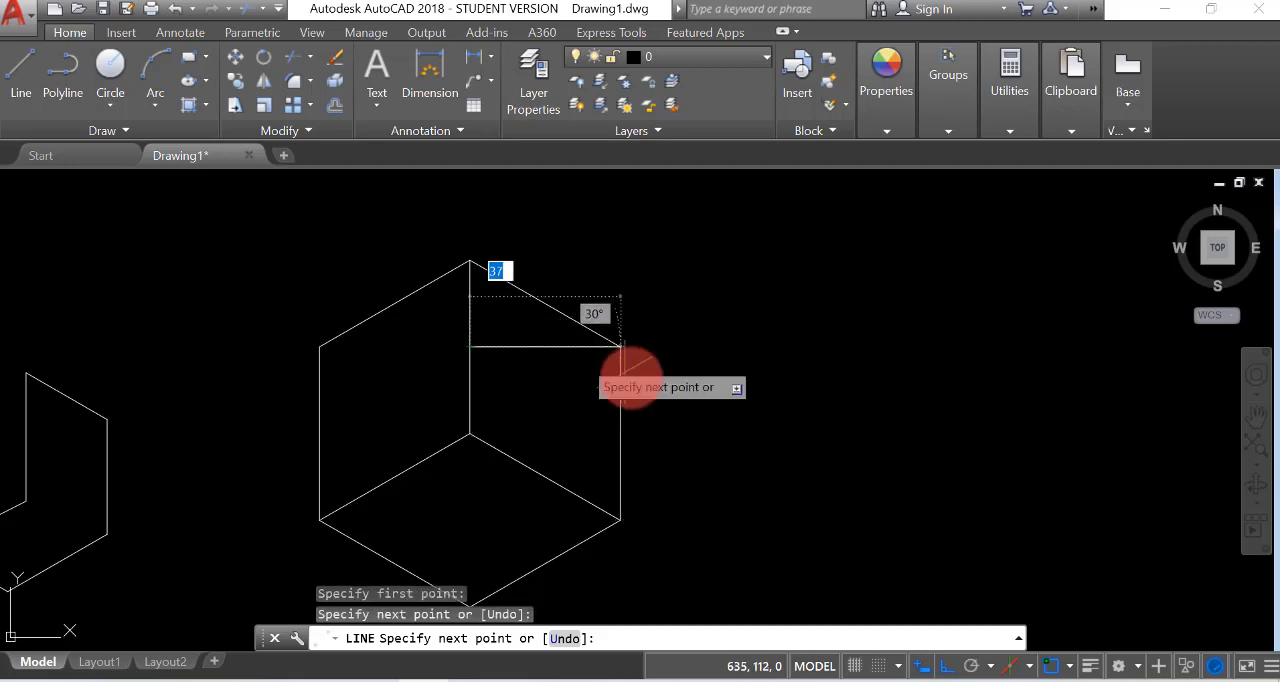
pyautogui.press('Escape')
# Review the object snap modes in the drafting settings and close the dialog without changing them
pyautogui.click(1068, 666)
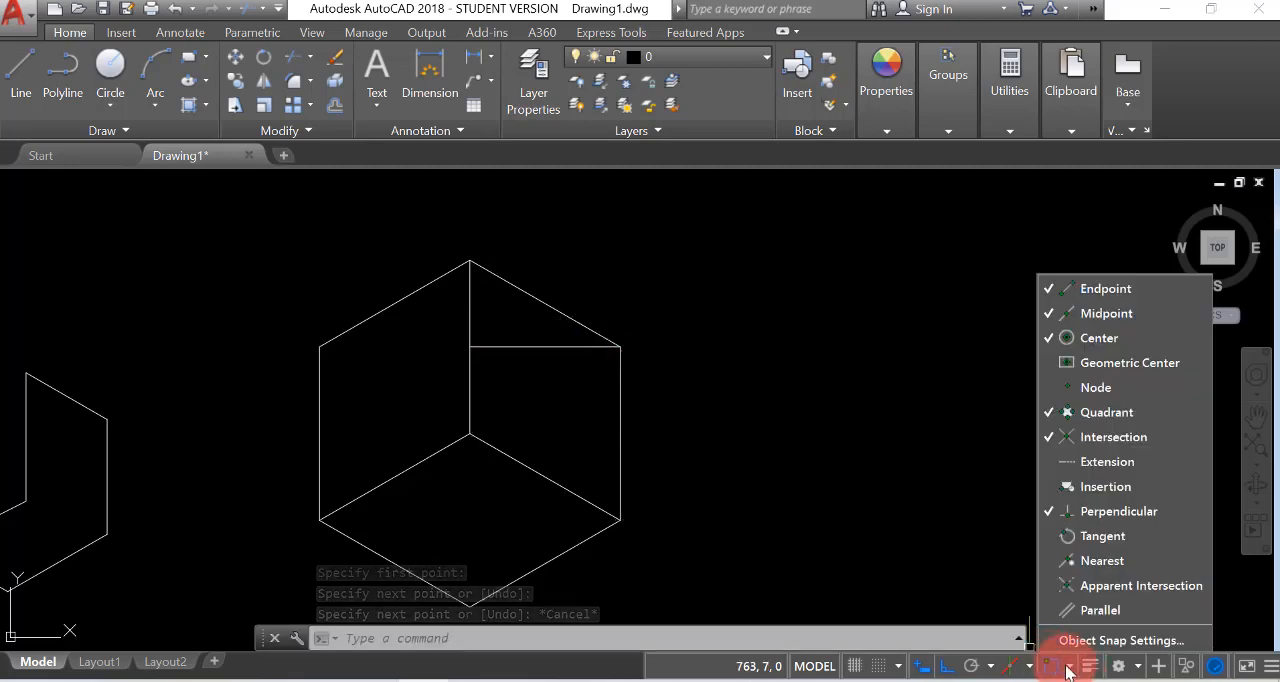
pyautogui.click(1103, 641)
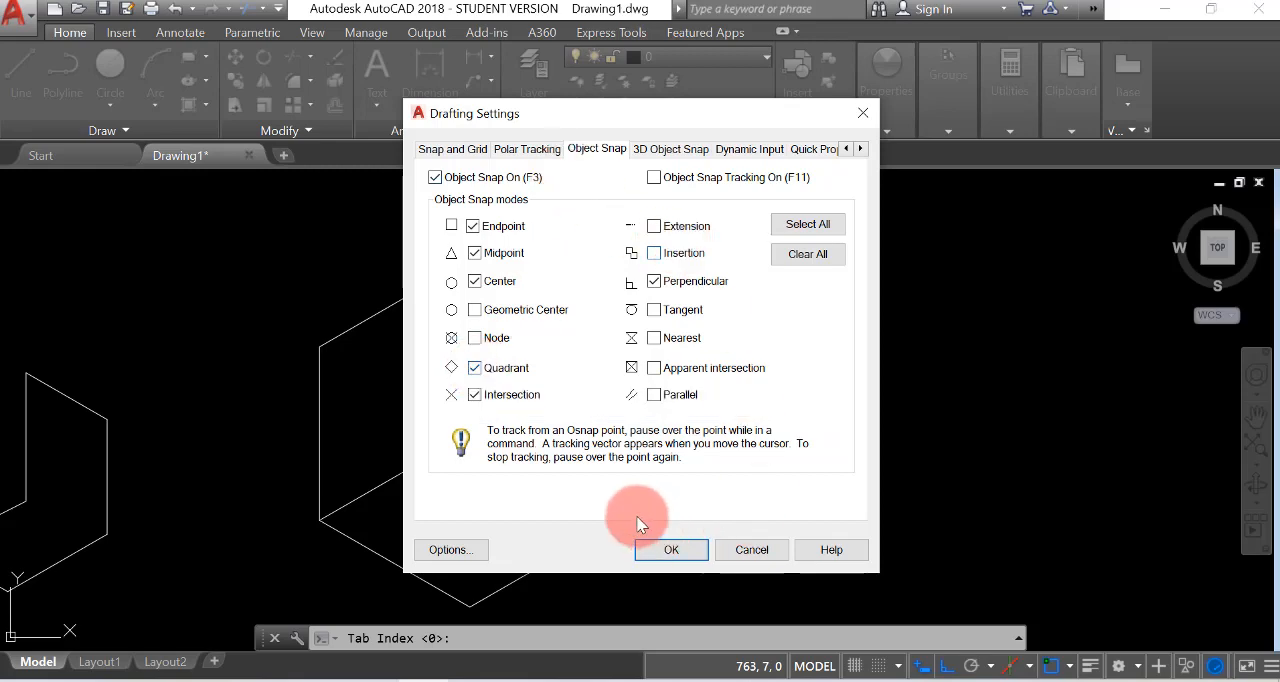
pyautogui.click(667, 545)
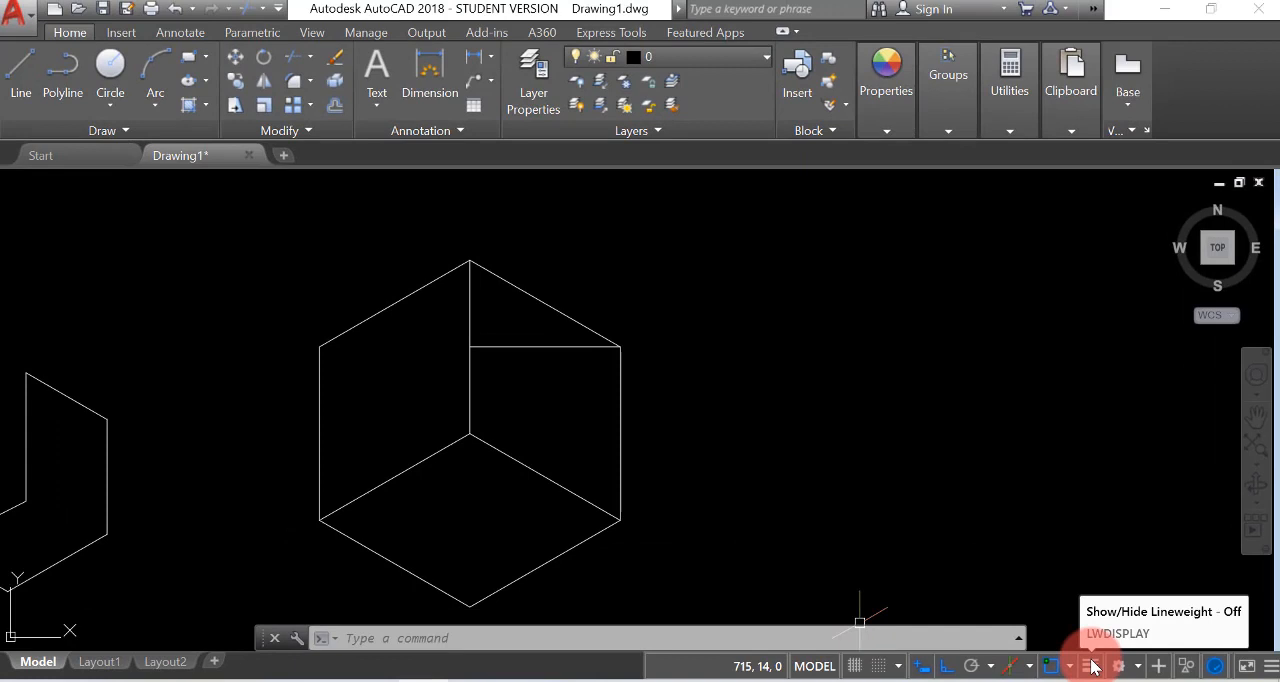
# Set the lineweight of the box's right vertical edge to 0.35 mm
pyautogui.click(619, 450)
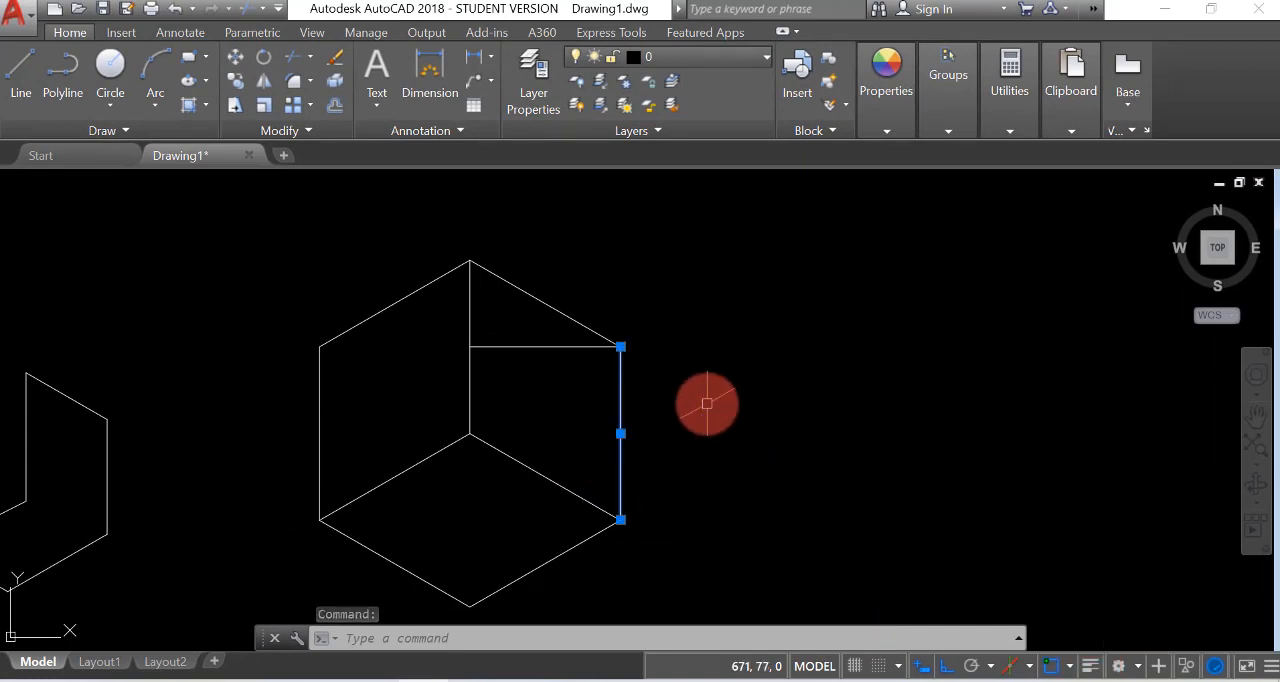
pyautogui.rightClick(784, 316)
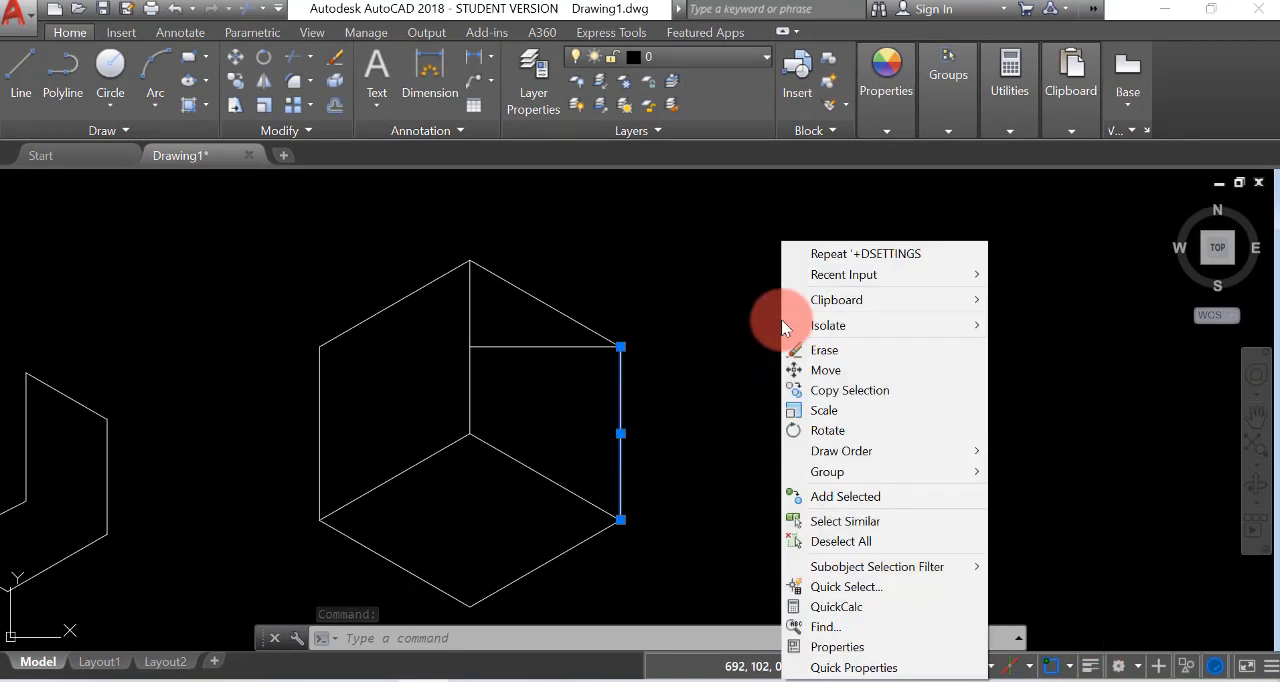
pyautogui.click(855, 648)
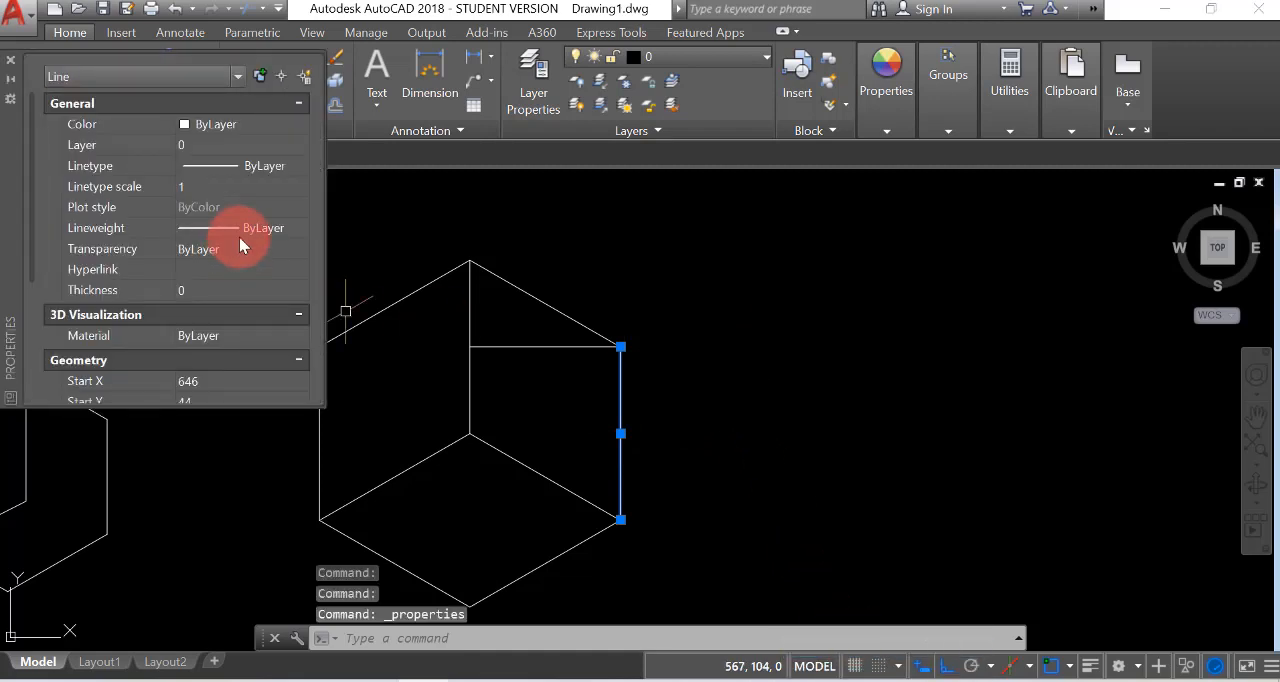
pyautogui.click(294, 236)
pyautogui.click(298, 228)
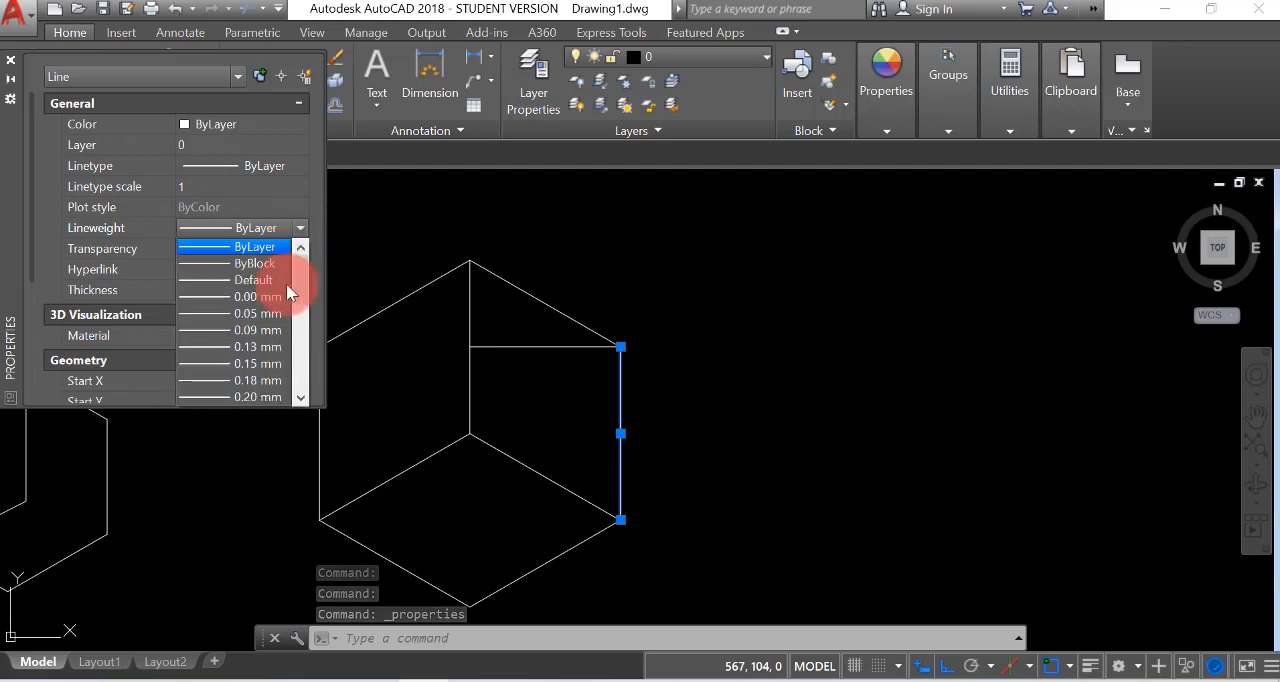
pyautogui.scroll(-2, 266, 318)
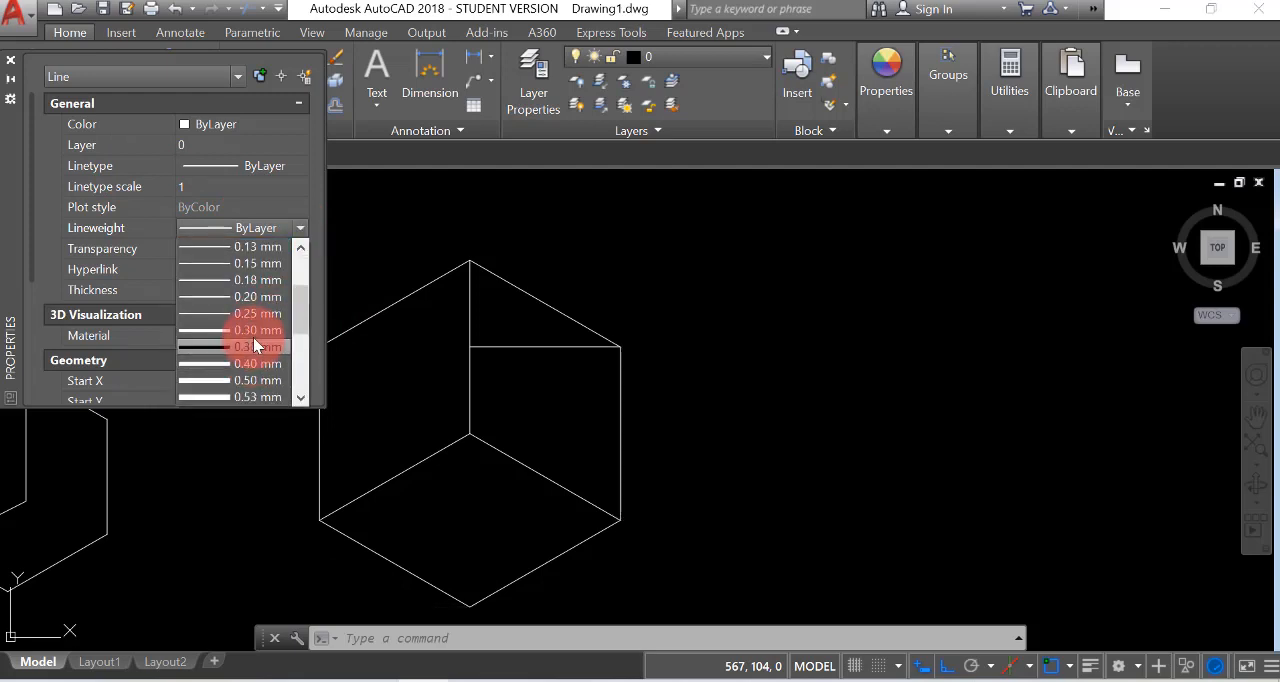
pyautogui.click(249, 348)
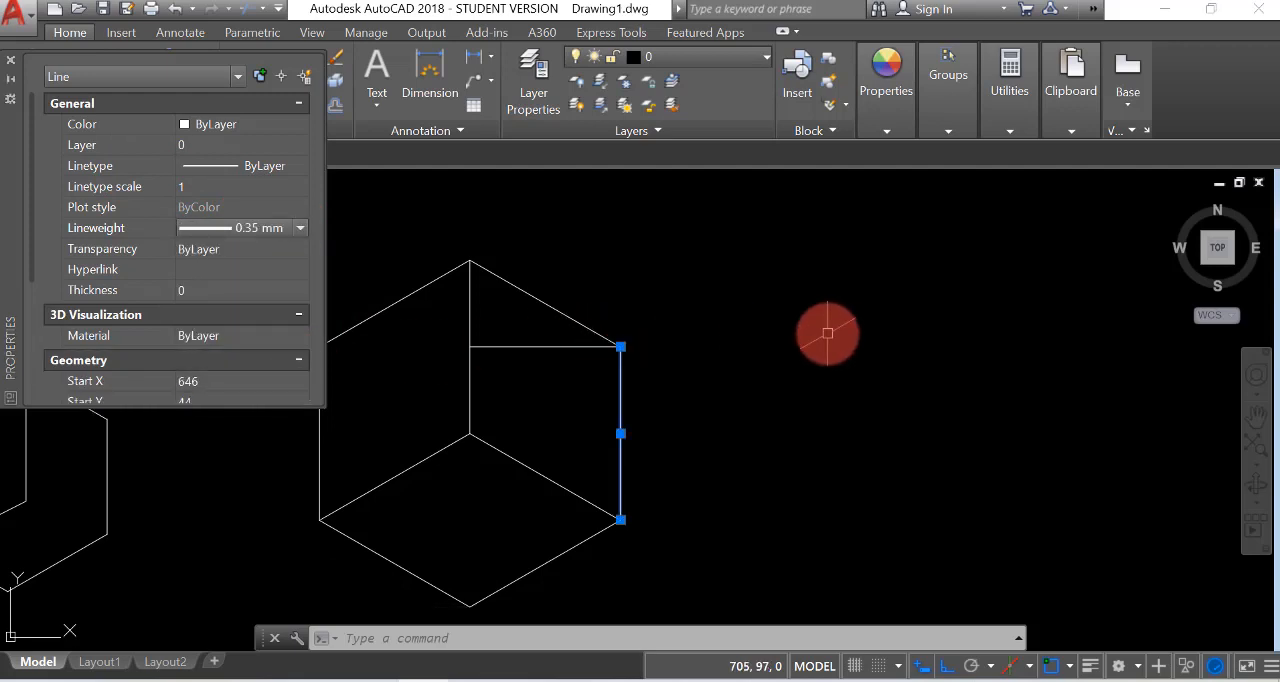
pyautogui.click(11, 60)
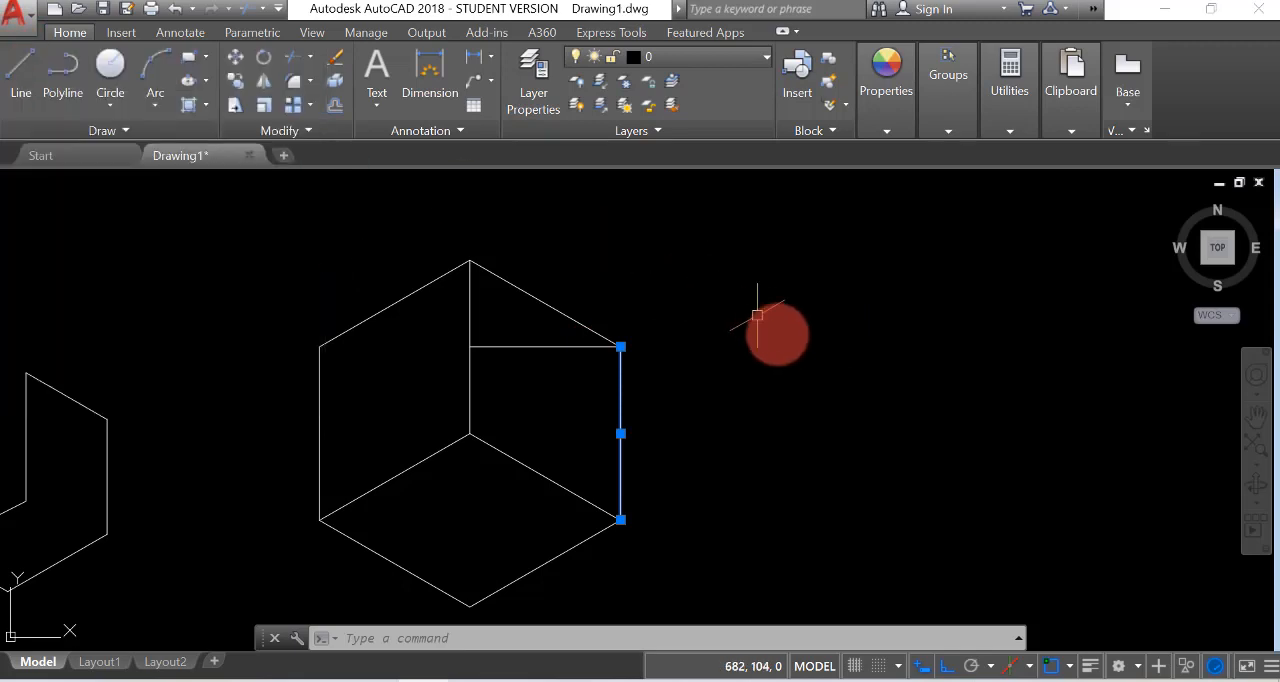
# Turn on lineweight display and deselect the right vertical edge to inspect its thickness
pyautogui.click(726, 318)
pyautogui.click(977, 449)
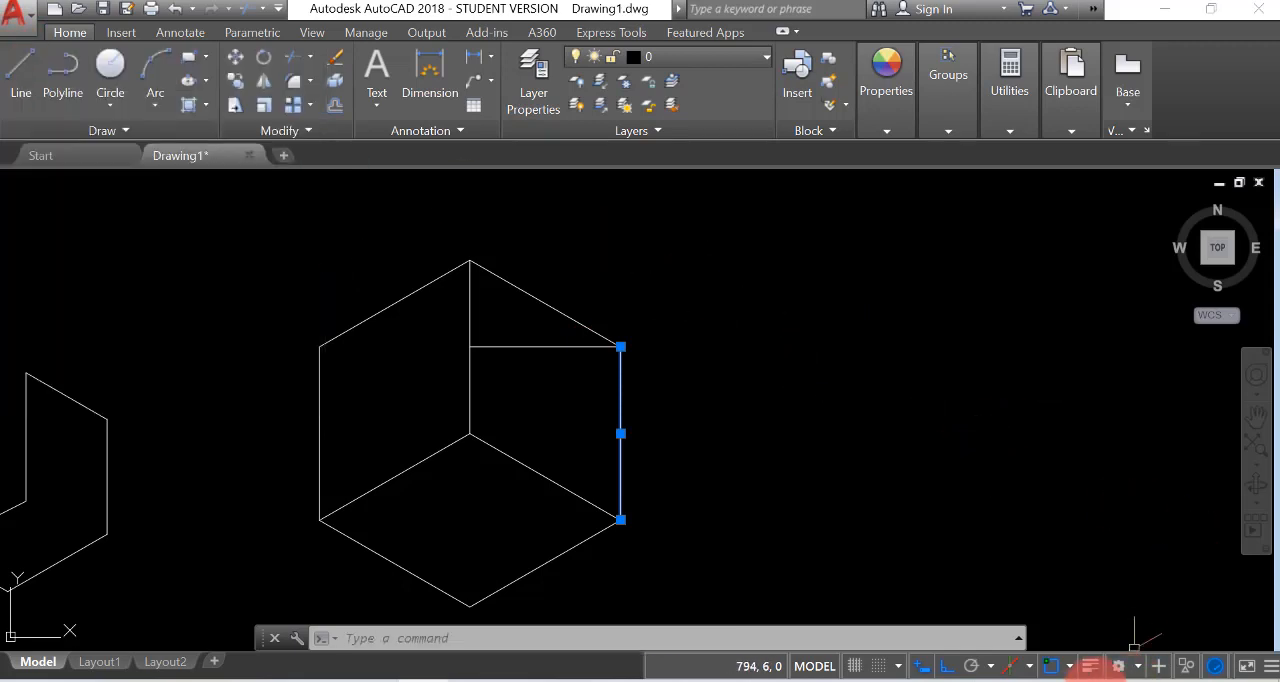
pyautogui.click(1090, 665)
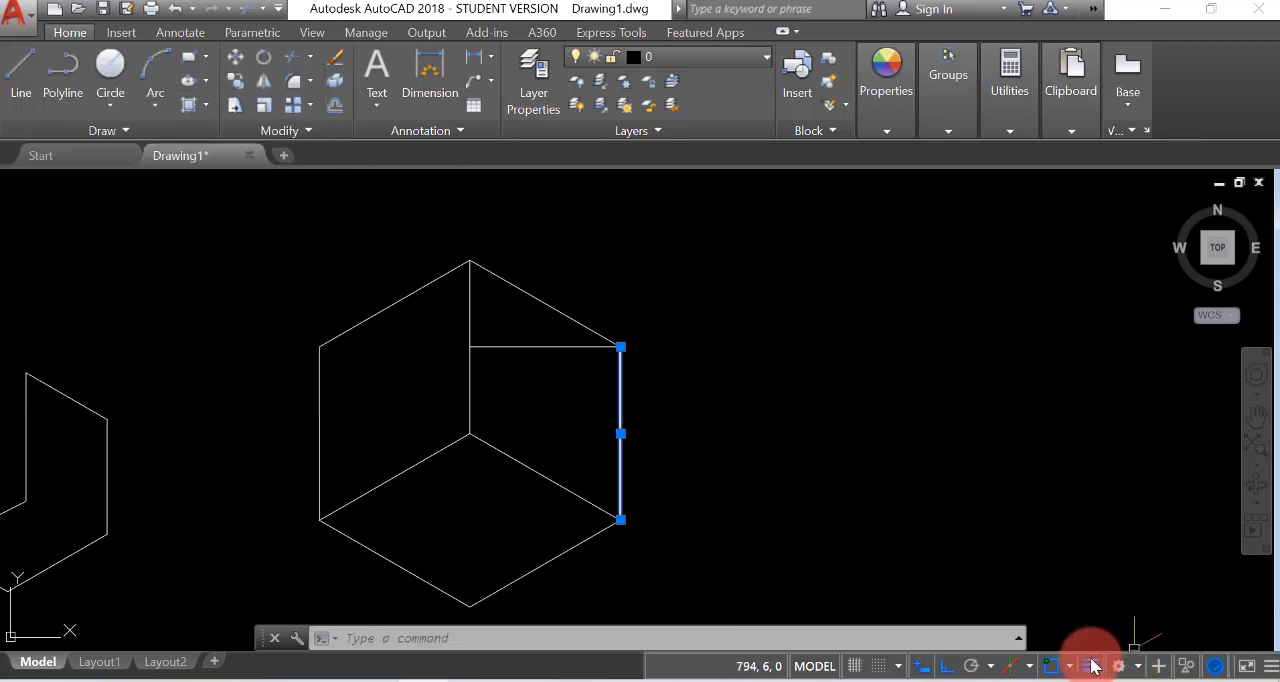
pyautogui.rightClick(834, 452)
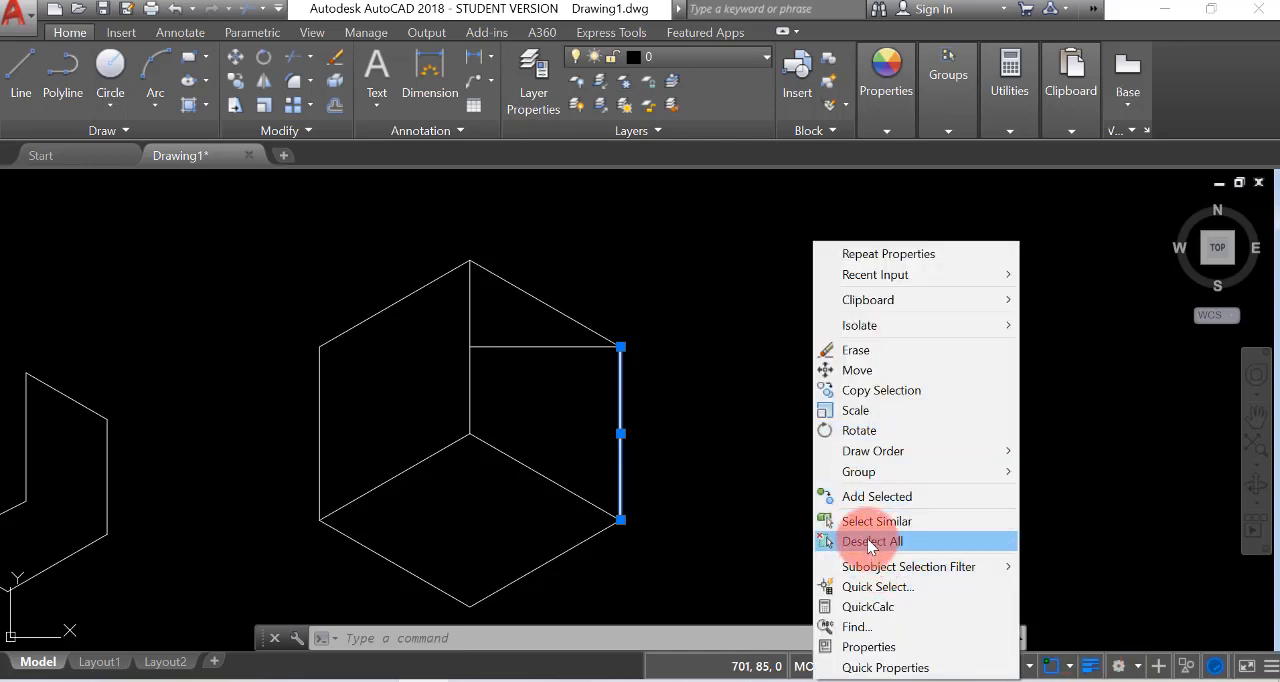
pyautogui.click(872, 541)
pyautogui.scroll(2, 600, 535)
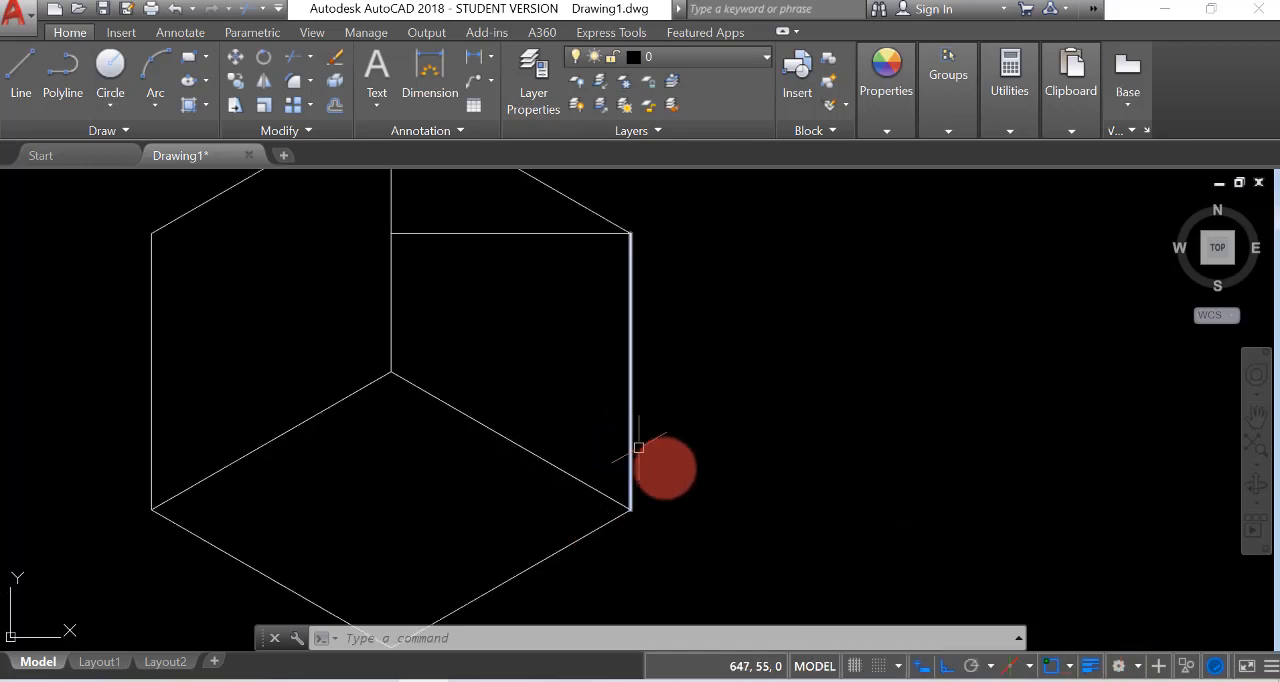
pyautogui.scroll(-2, 672, 482)
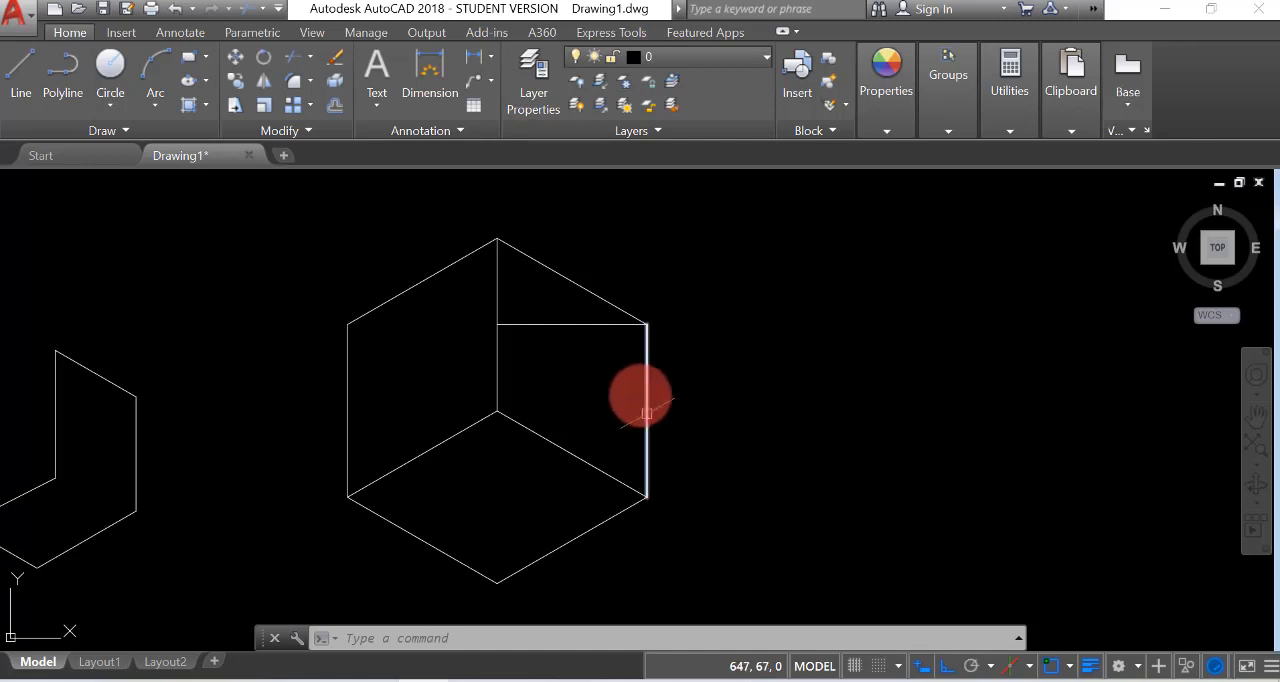
# Set the lineweight of the box's right vertical edge to 0.60 mm and deselect it
pyautogui.click(645, 400)
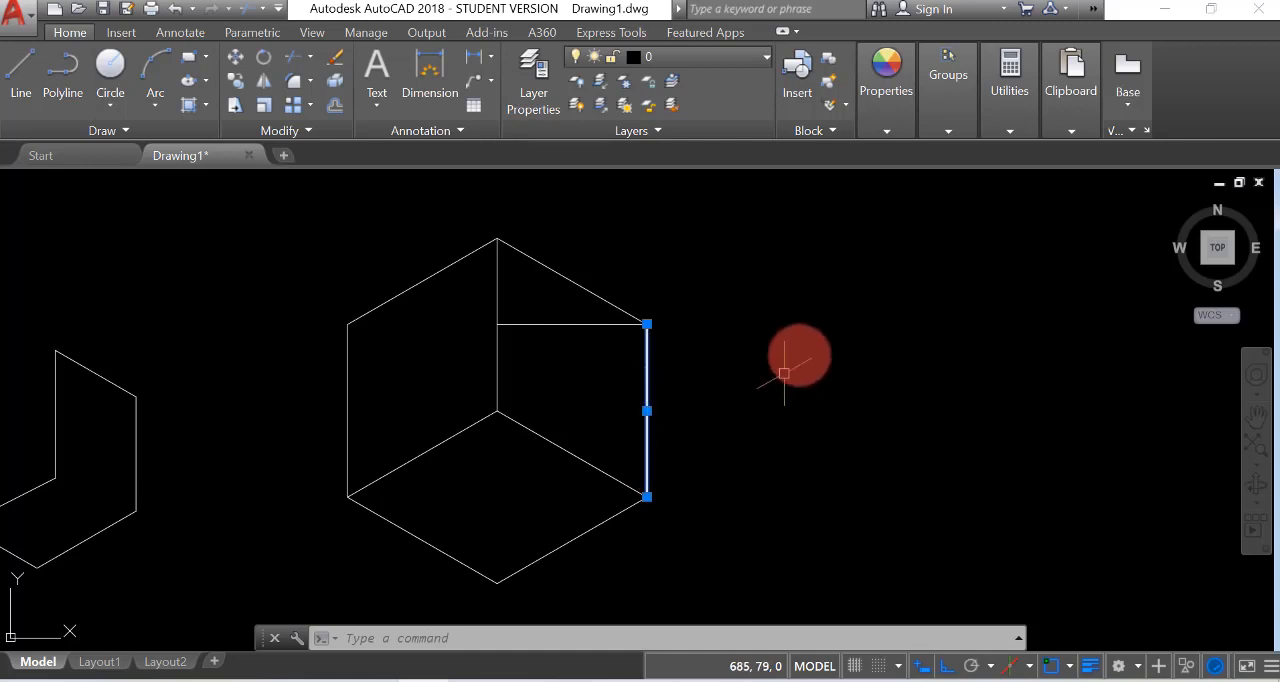
pyautogui.rightClick(802, 362)
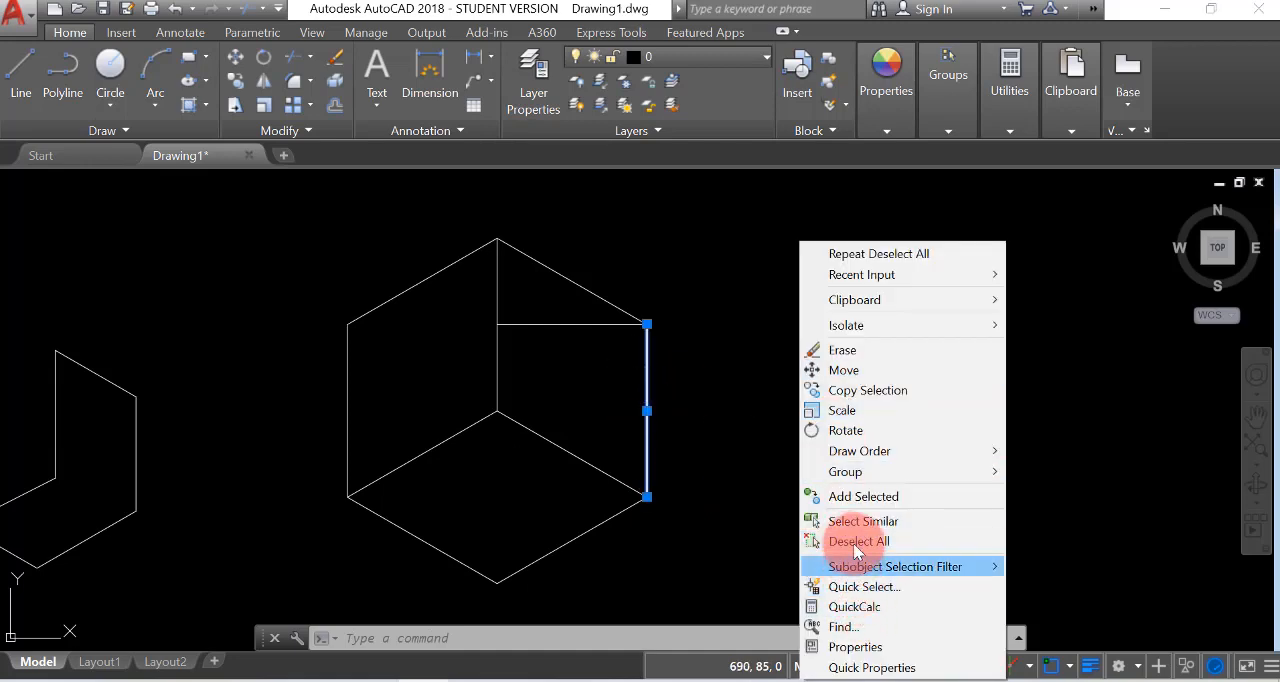
pyautogui.click(855, 648)
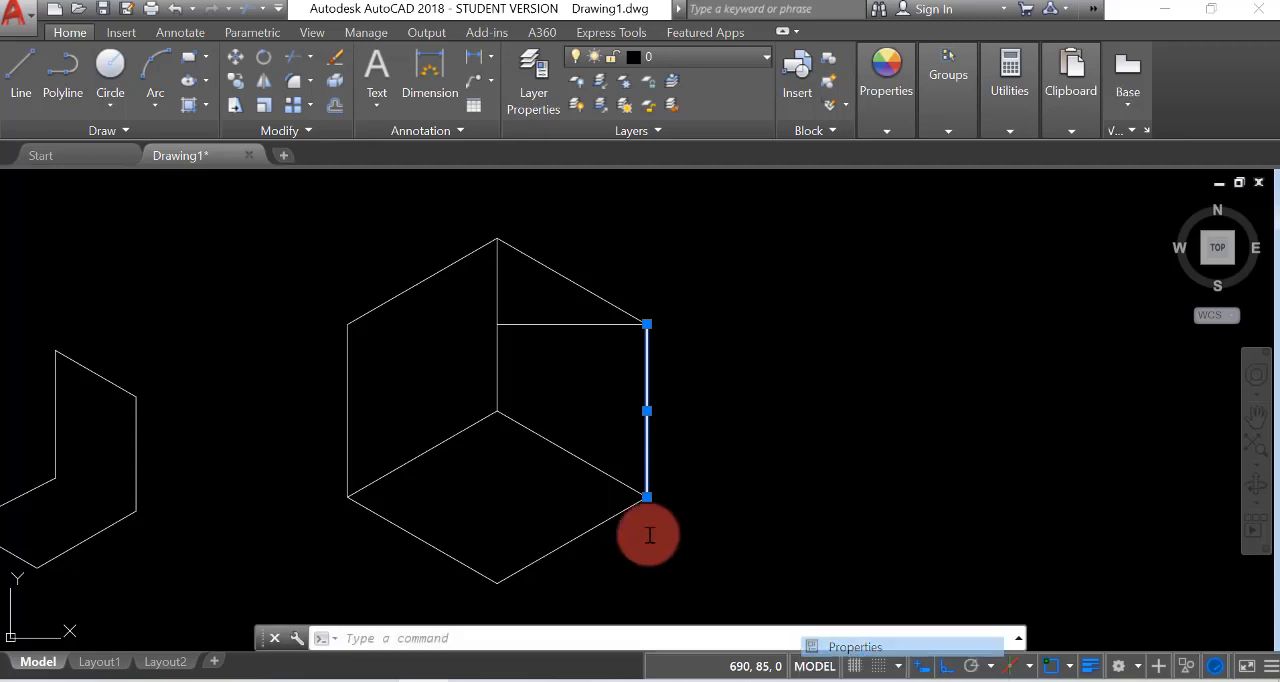
pyautogui.click(249, 228)
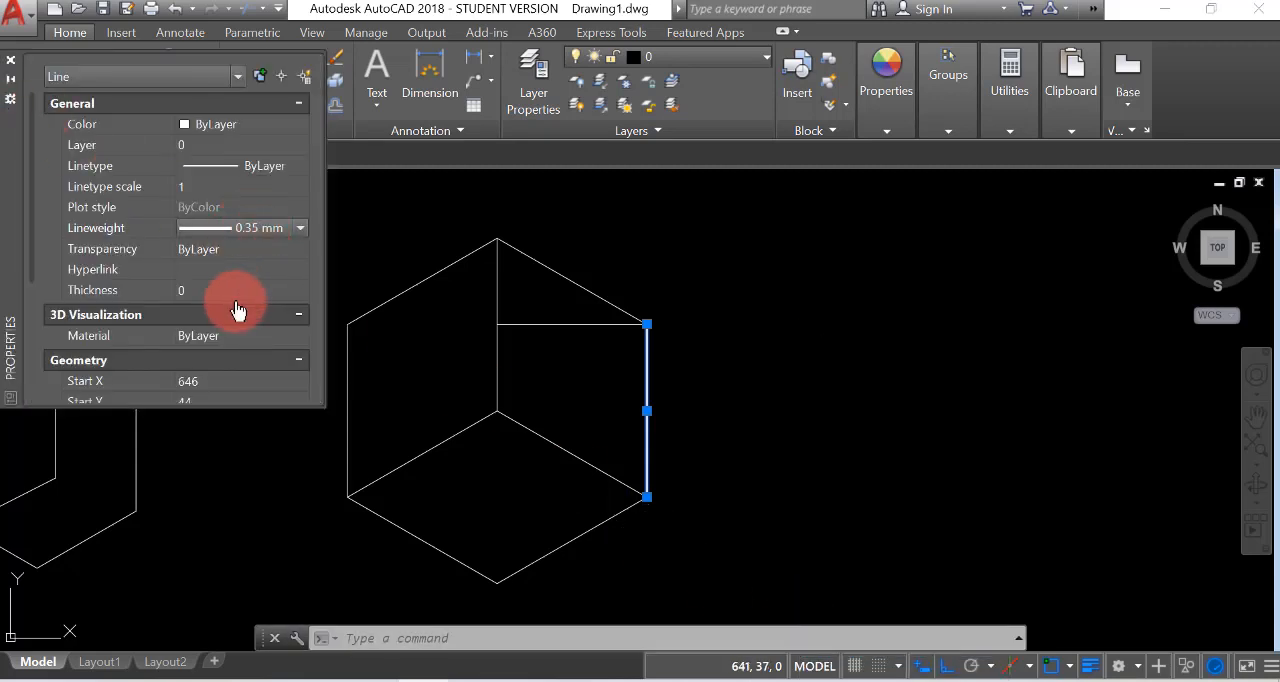
pyautogui.click(302, 228)
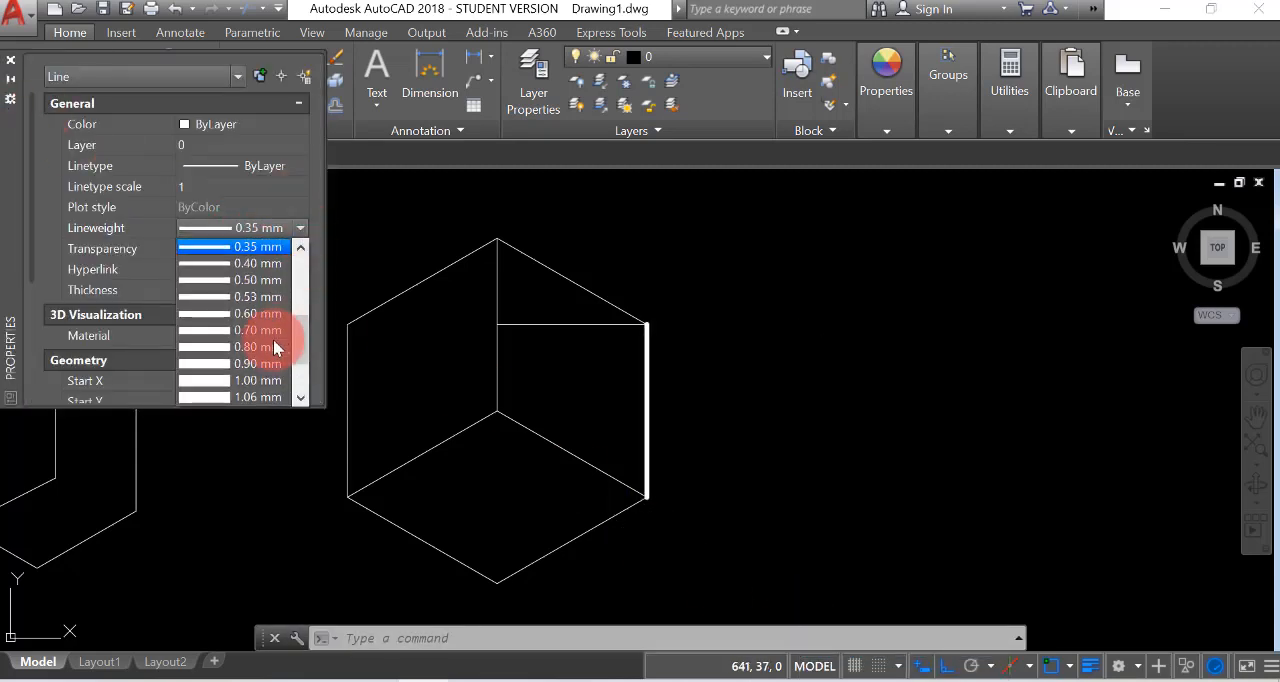
pyautogui.click(237, 313)
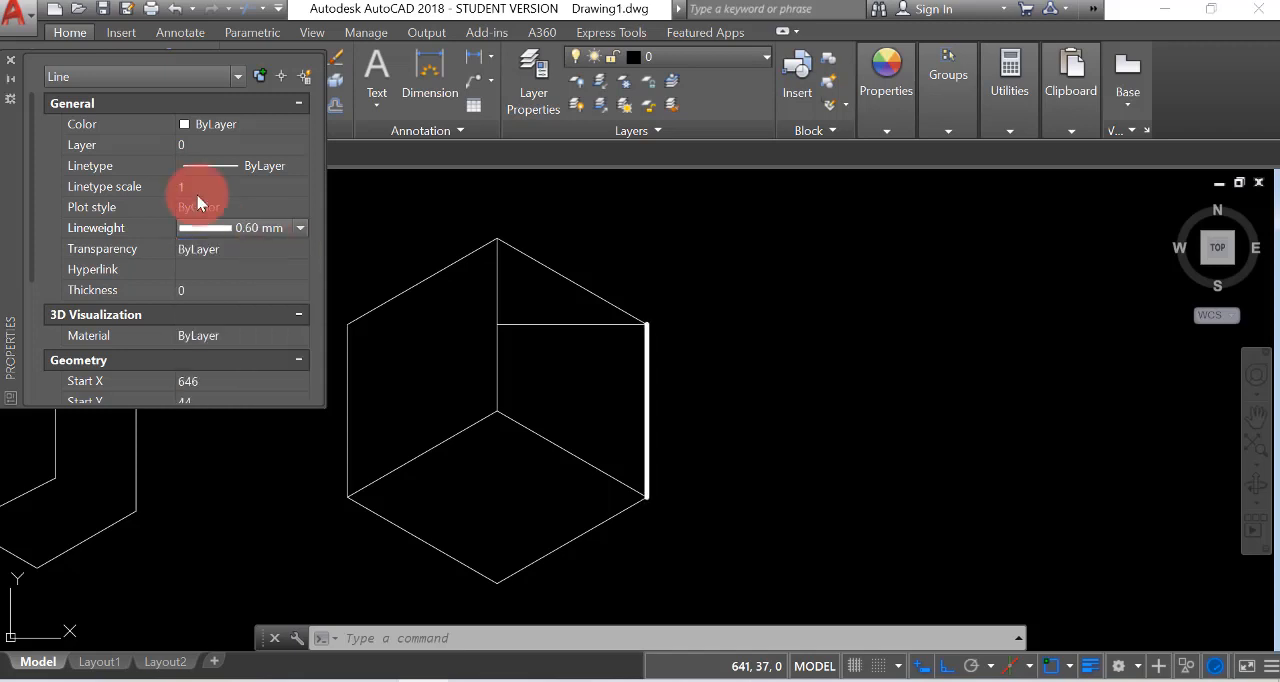
pyautogui.click(12, 63)
pyautogui.rightClick(757, 323)
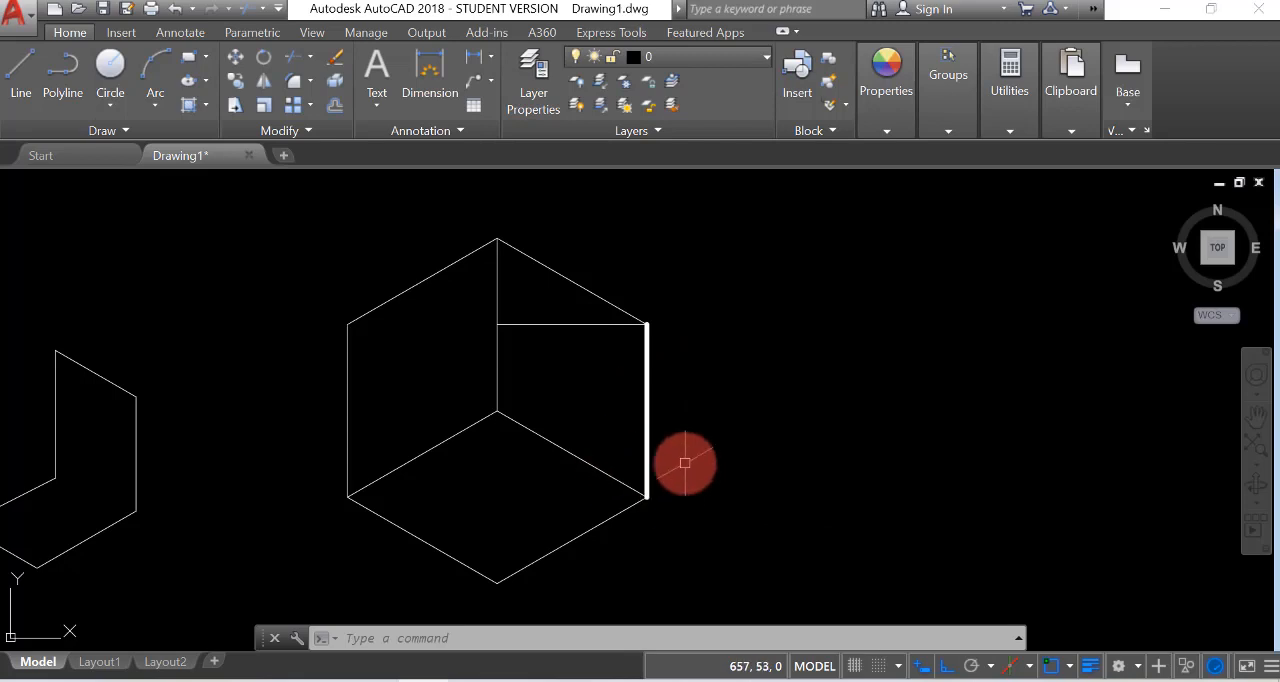
# Turn off lineweight display, and review the available workspaces without switching from Drafting & Annotation
pyautogui.click(1096, 667)
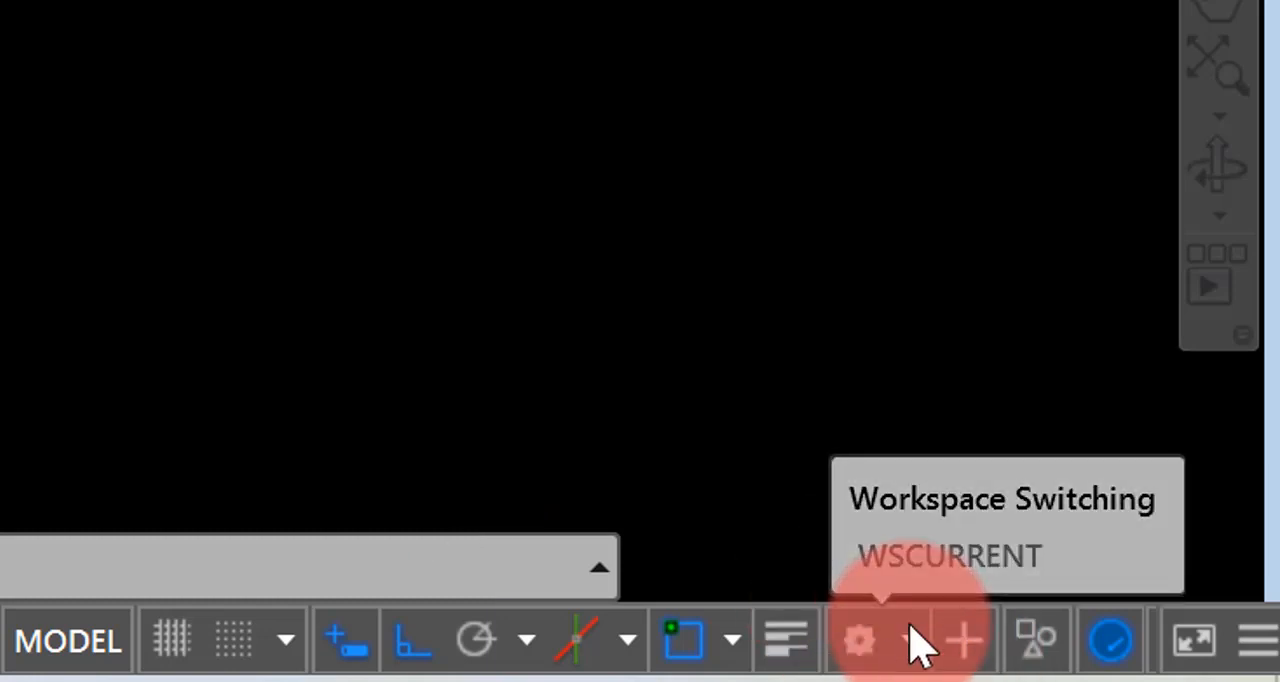
pyautogui.click(913, 632)
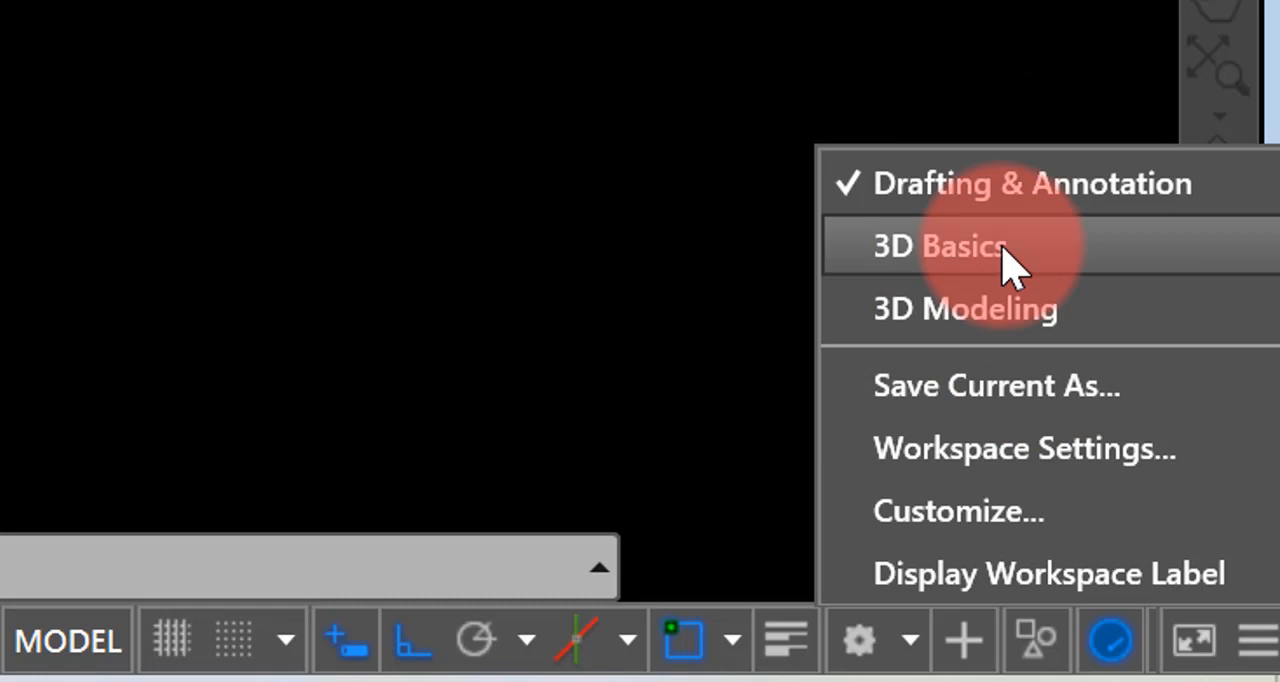
pyautogui.click(643, 90)
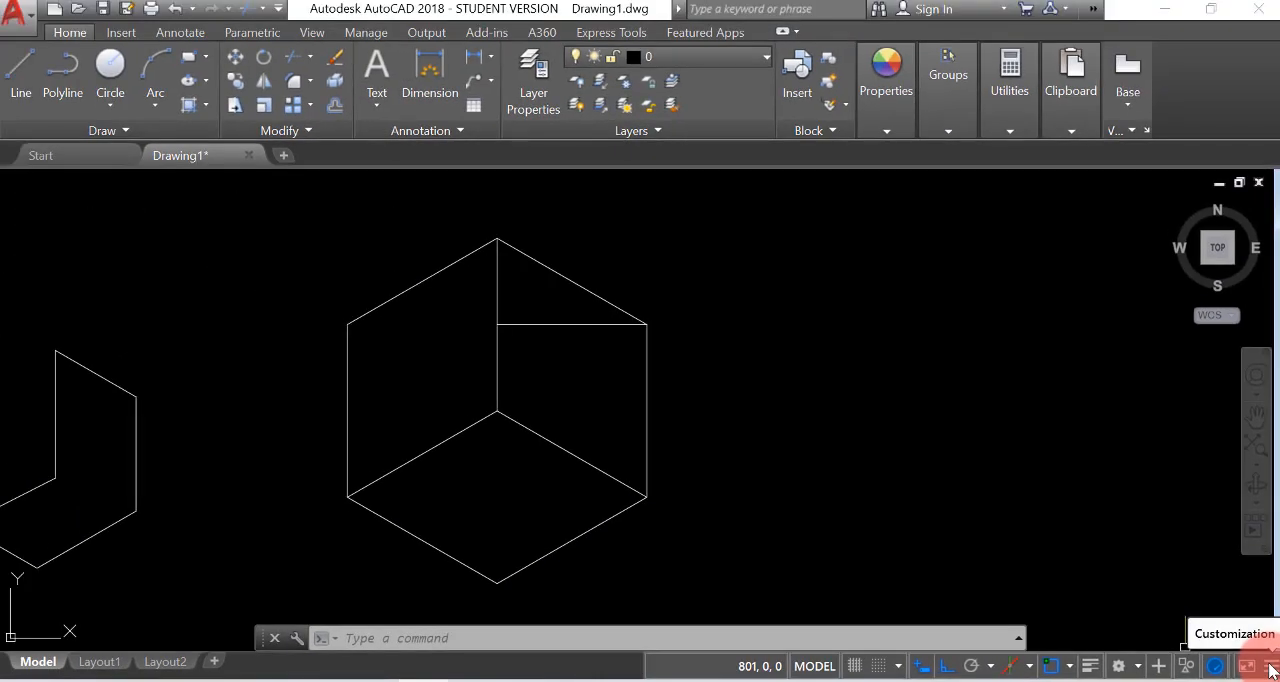
# Review the full list of status bar customization options from Coordinates to Clean Screen and close it without changing any
pyautogui.click(1250, 650)
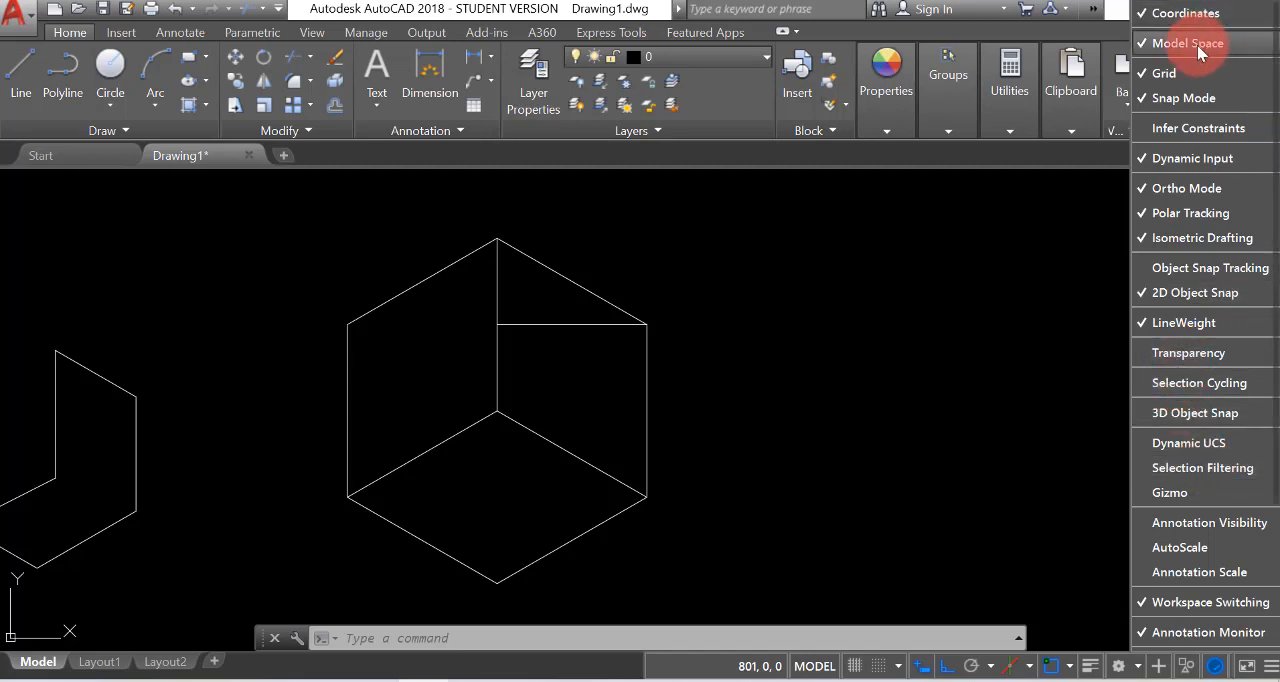
pyautogui.scroll(-3, 1240, 400)
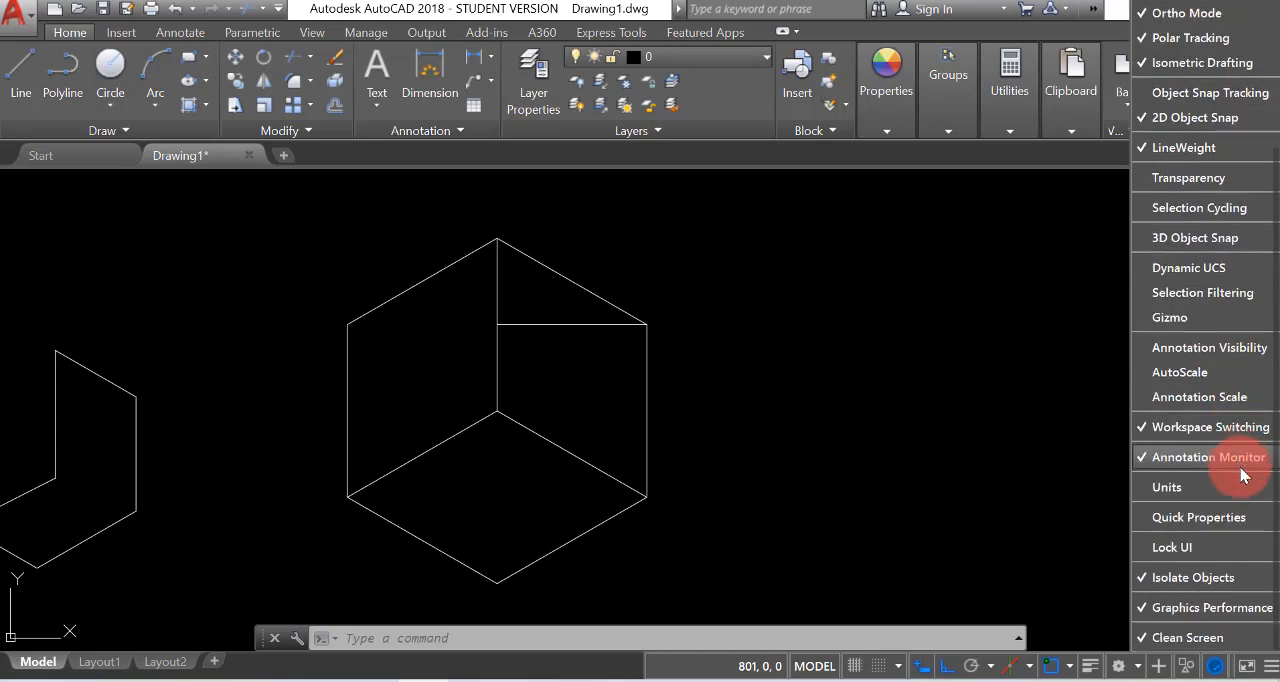
pyautogui.scroll(2, 1191, 450)
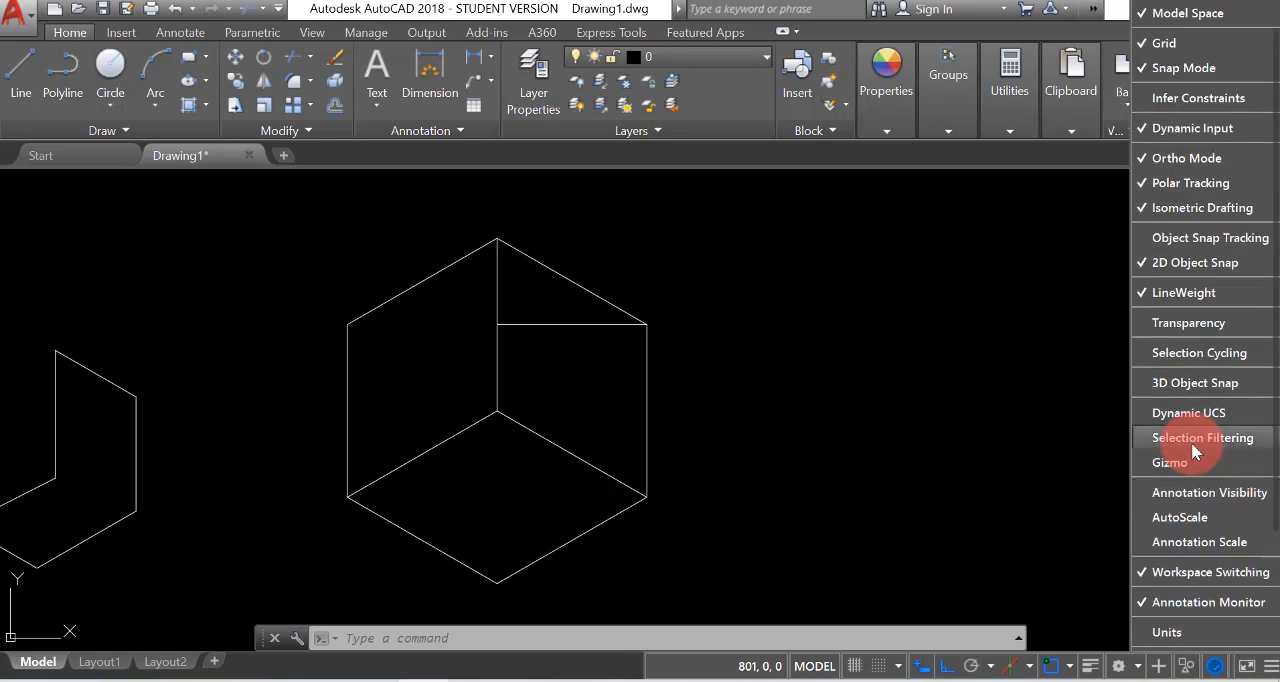
pyautogui.scroll(1, 1194, 441)
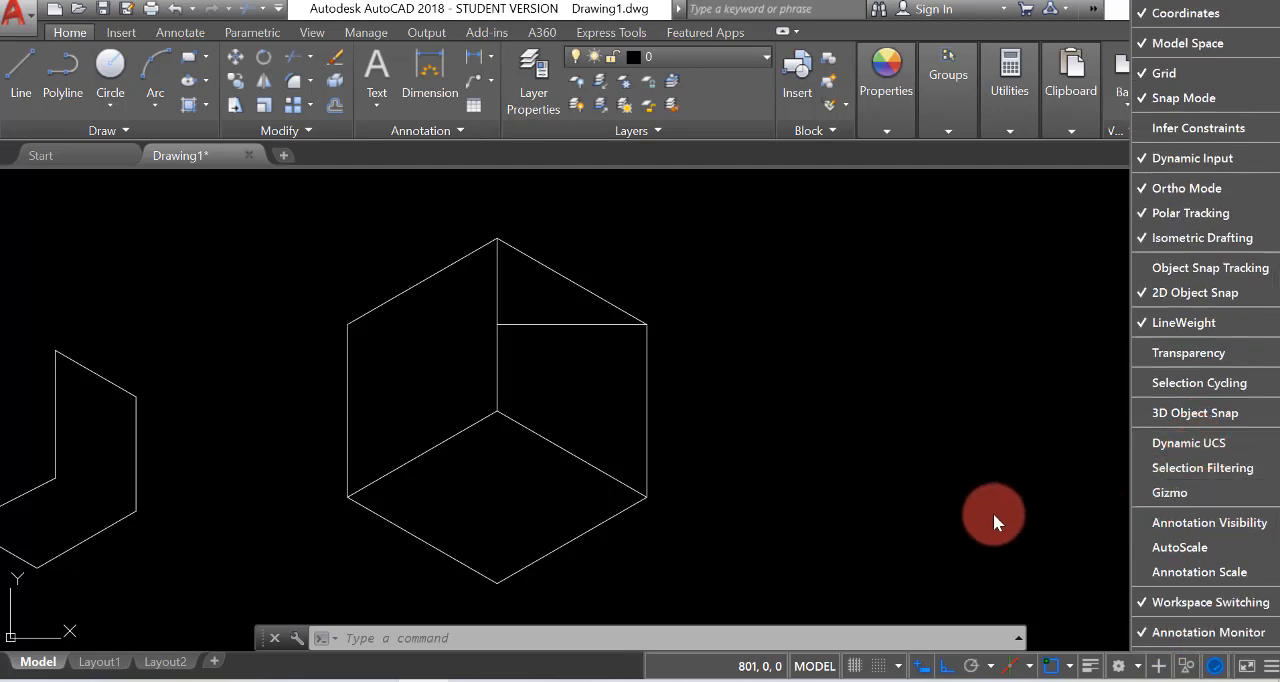
pyautogui.click(954, 416)
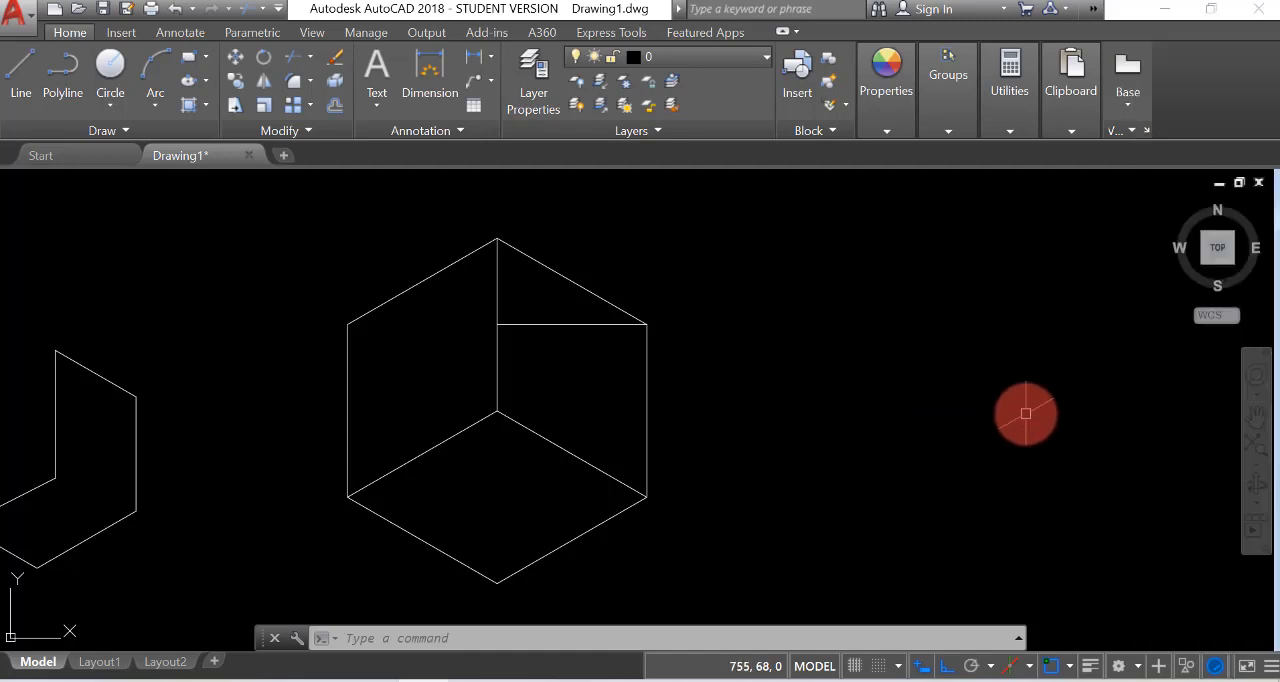